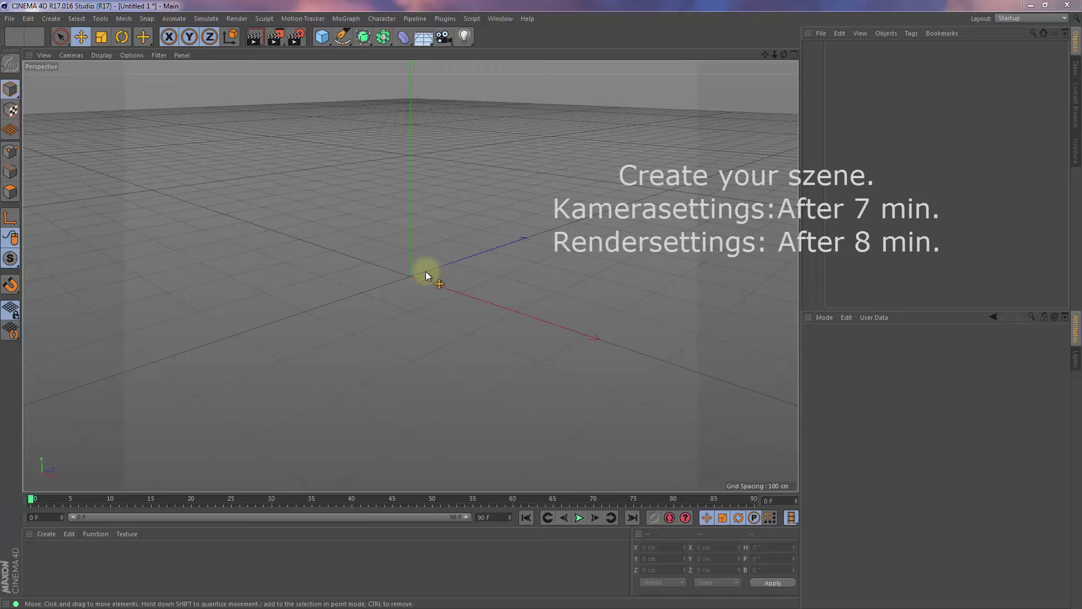
Add a Floor and a default 200 cm Cube to the empty scene
{"action": "left_click", "coordinate": [424, 38]}
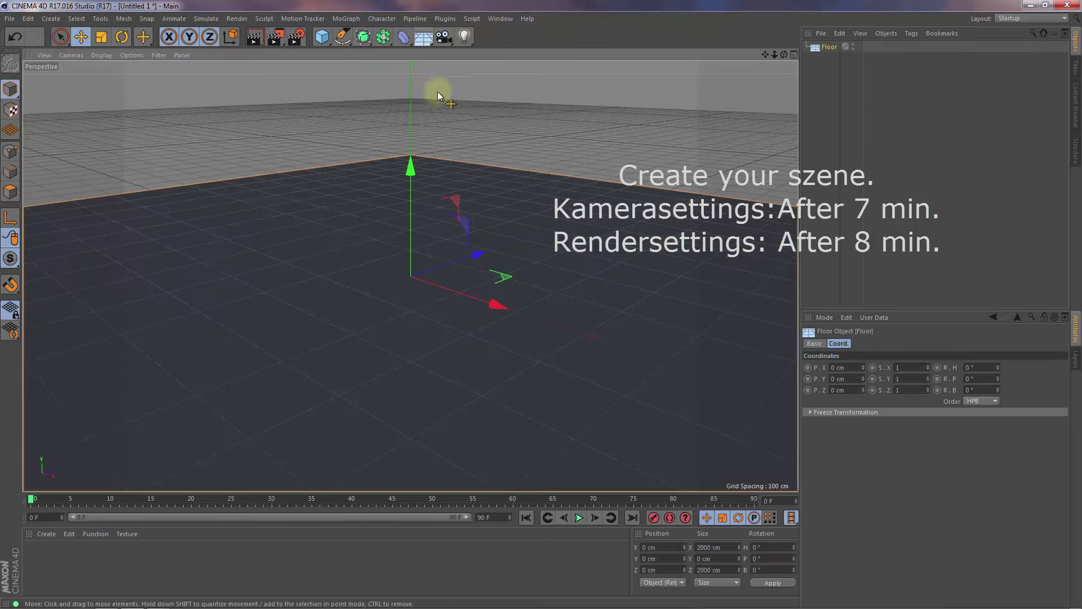
{"action": "left_click", "coordinate": [323, 38]}
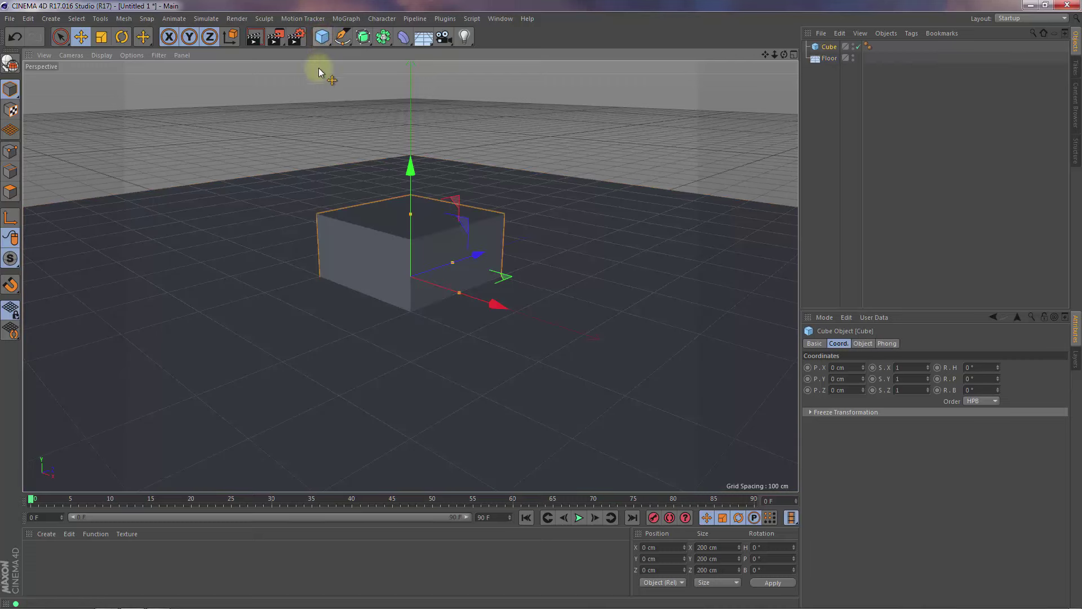
{"action": "left_click", "coordinate": [344, 19]}
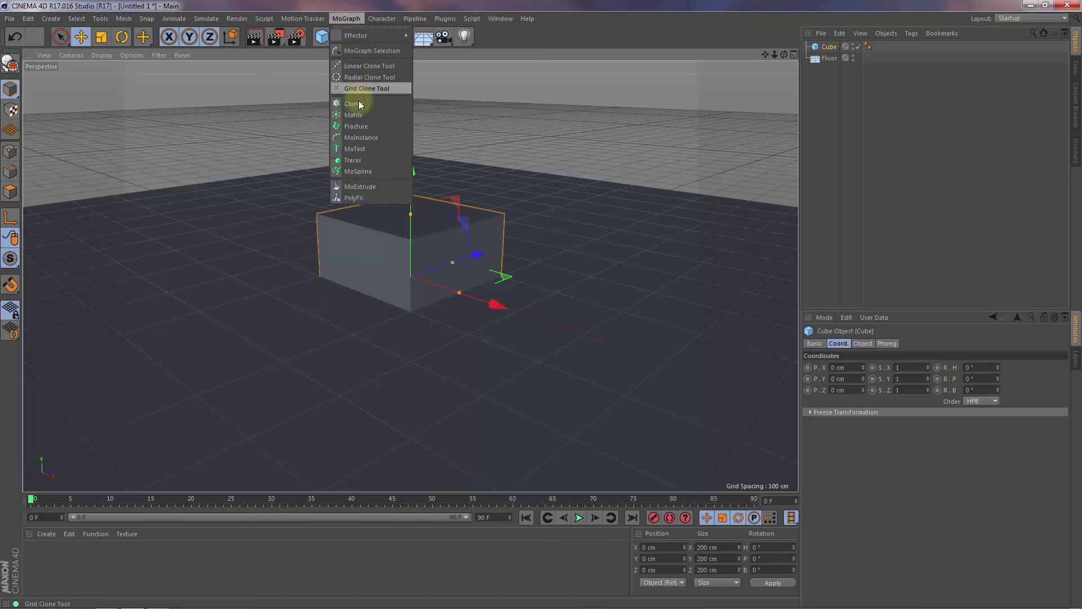
Create a Cloner, parent the Cube under it, and show the Cloner's Object properties
{"action": "left_click", "coordinate": [358, 105]}
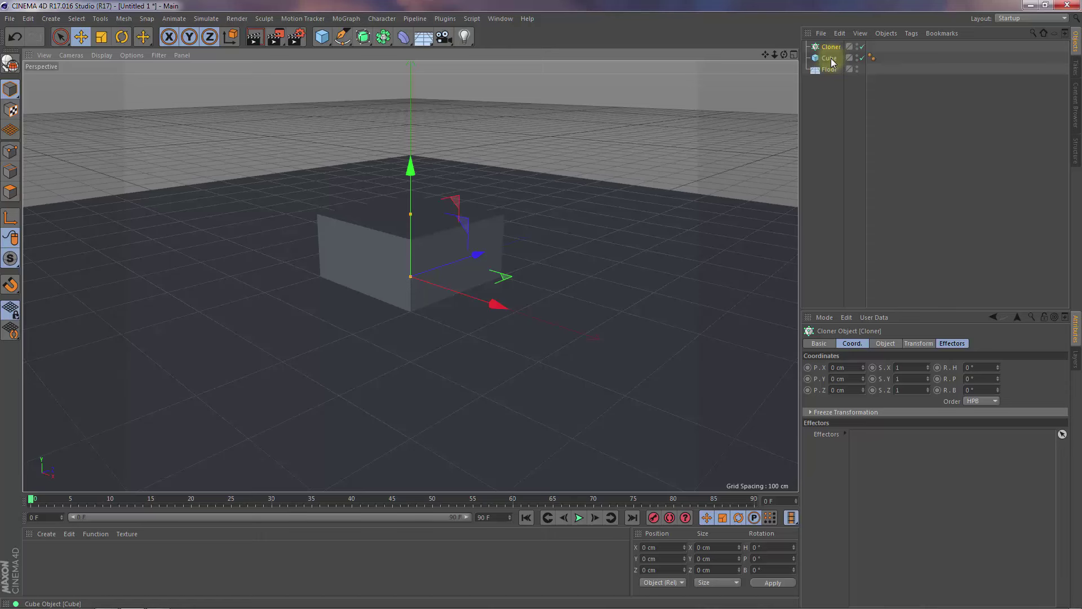
{"action": "mouse_move", "coordinate": [834, 59]}
{"action": "left_mouse_down"}
{"action": "mouse_move", "coordinate": [832, 46]}
{"action": "mouse_move", "coordinate": [819, 50]}
{"action": "left_mouse_up"}
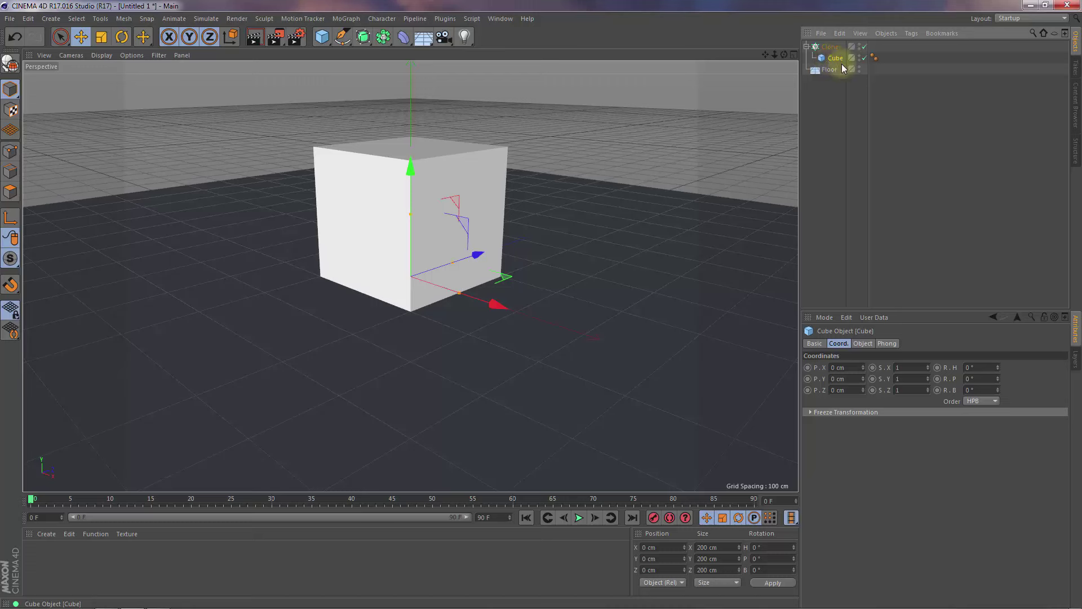
{"action": "left_click", "coordinate": [826, 47]}
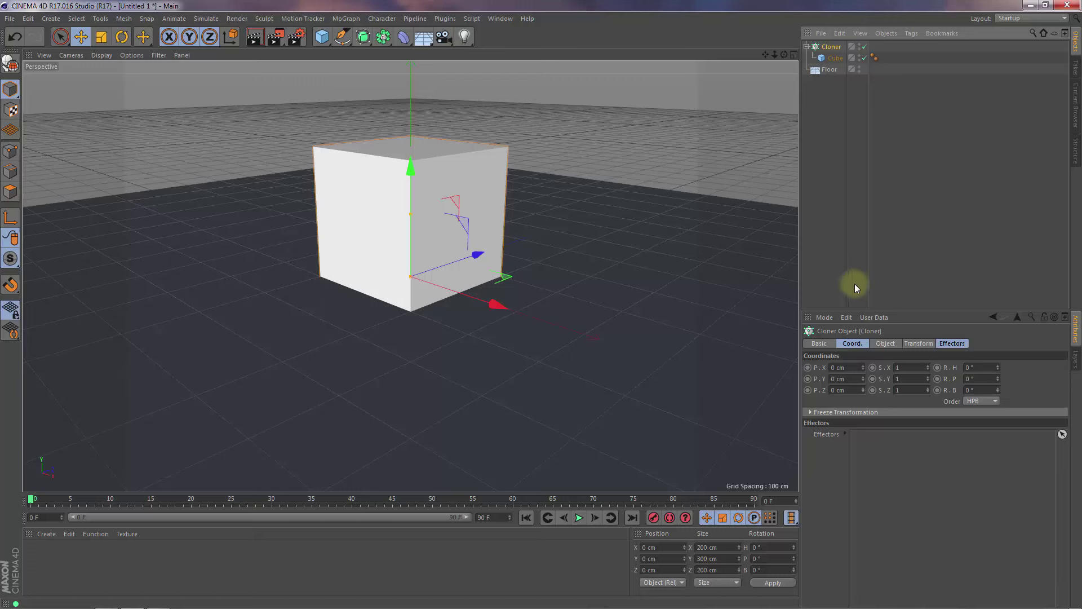
{"action": "left_click", "coordinate": [884, 343]}
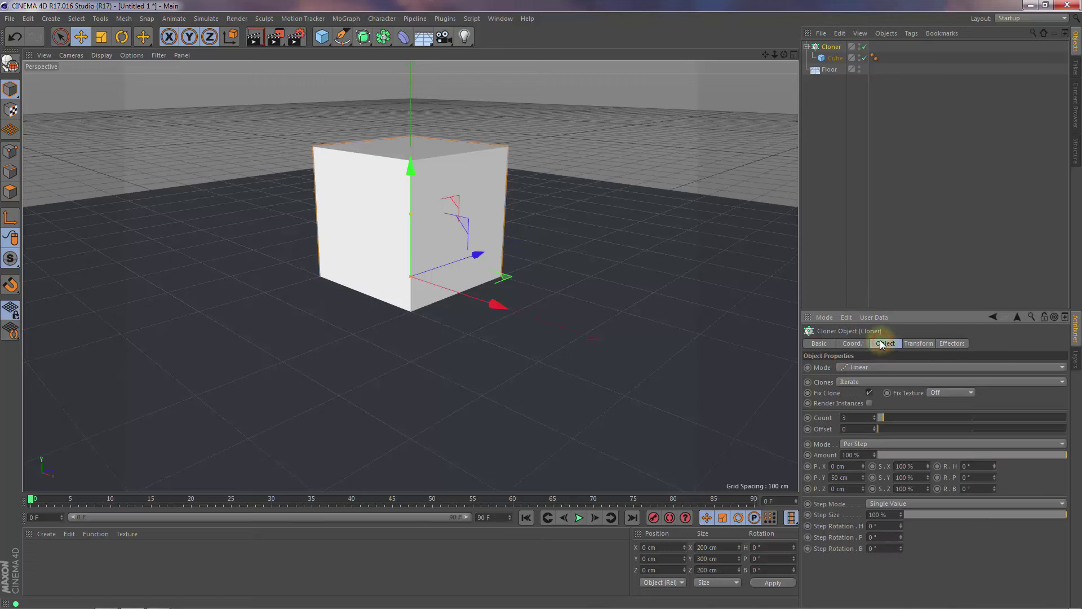
Set the Cloner to Radial mode on the XZ plane, 3000 cm radius, 40 clones
{"action": "left_click", "coordinate": [883, 367]}
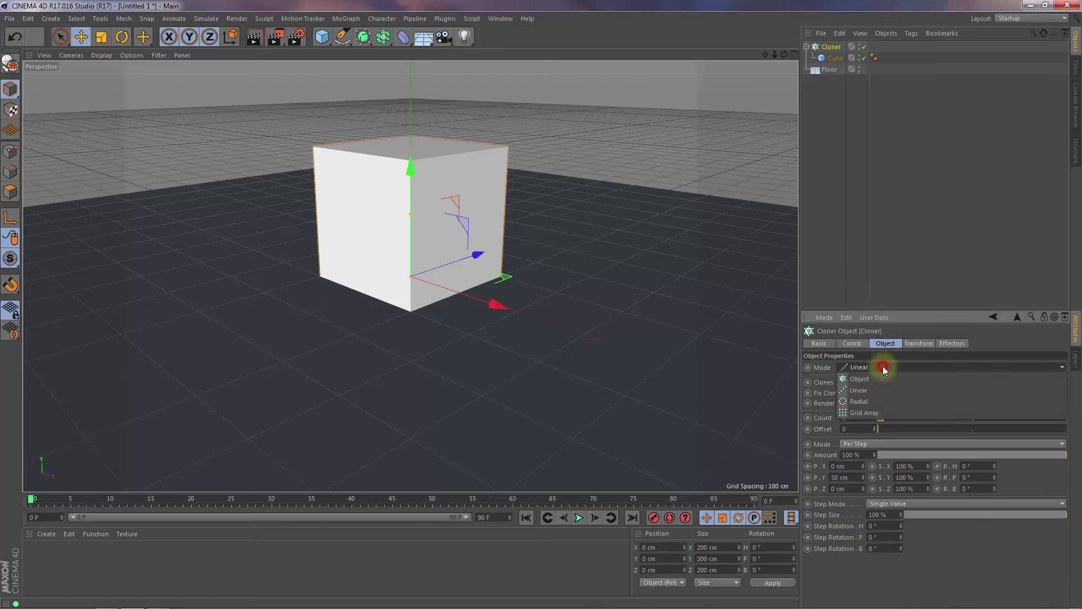
{"action": "left_click", "coordinate": [864, 401]}
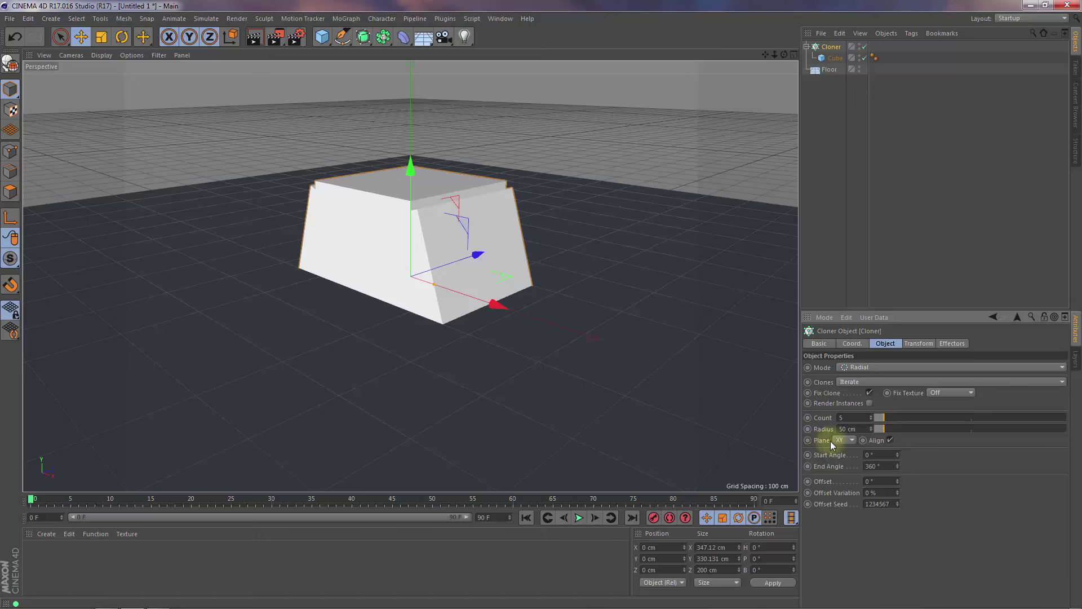
{"action": "left_click", "coordinate": [847, 439]}
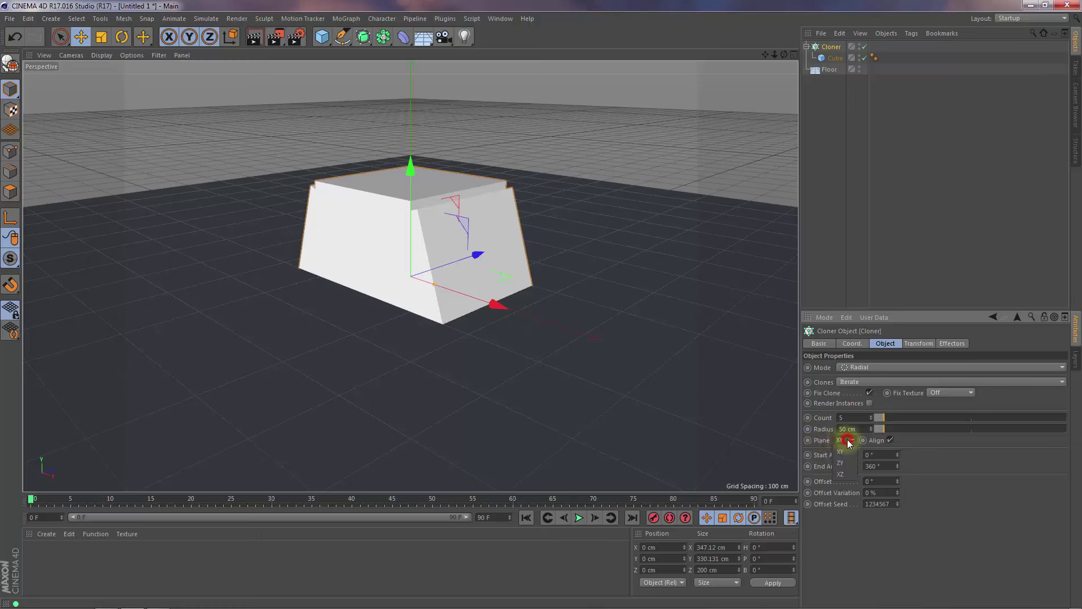
{"action": "left_click", "coordinate": [844, 475]}
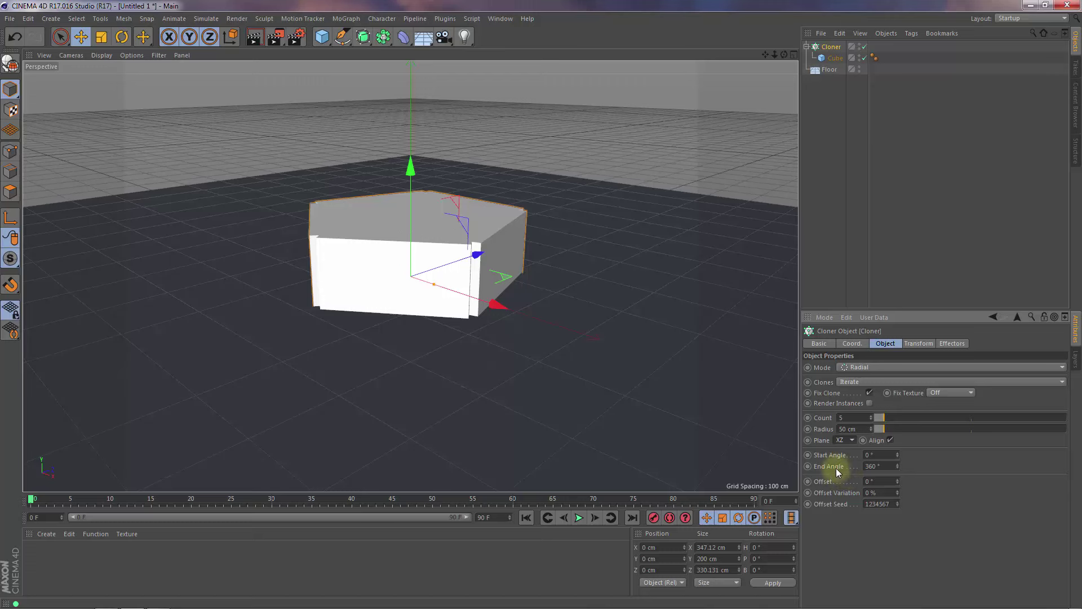
{"action": "left_click", "coordinate": [856, 428]}
{"action": "type", "text": "3000"}
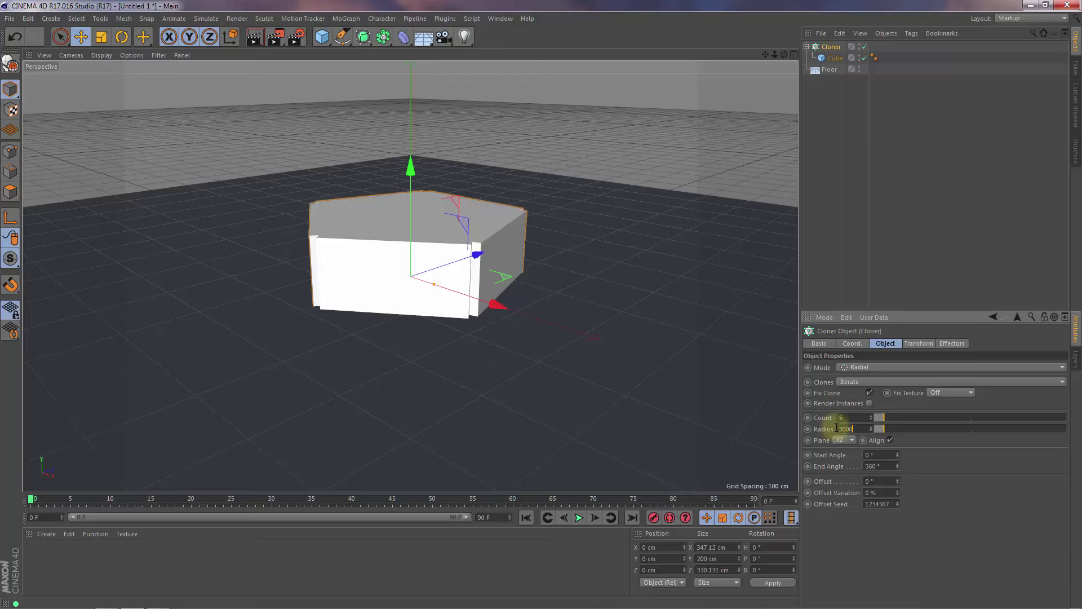
{"action": "key", "text": "Return"}
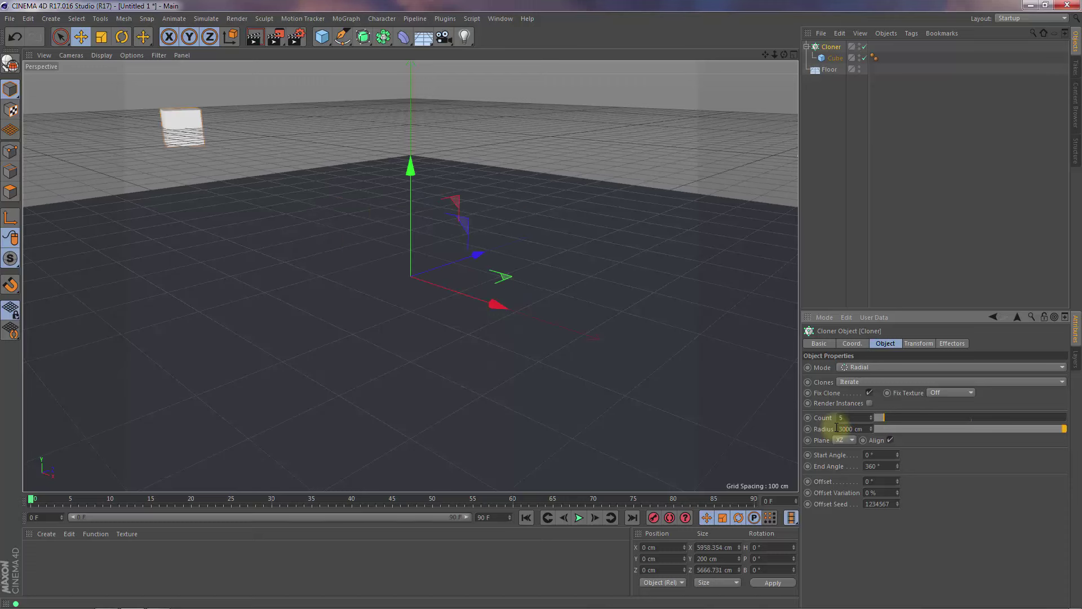
{"action": "left_click", "coordinate": [845, 418]}
{"action": "type", "text": "40"}
{"action": "key", "text": "Return"}
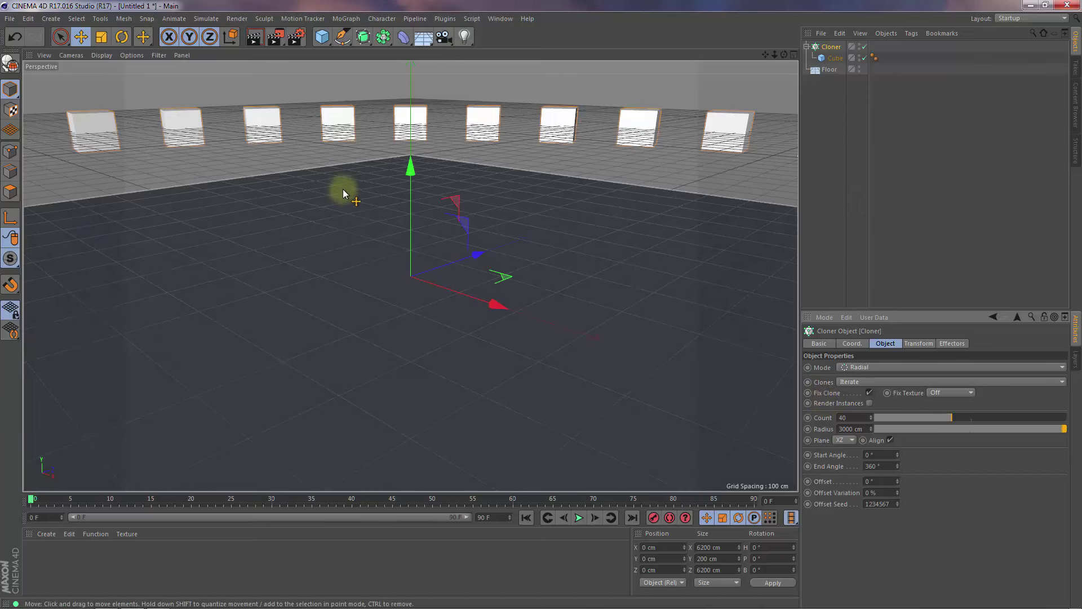
Add a Random effector and set its P.Y position randomness to 200 cm
{"action": "left_click", "coordinate": [342, 20]}
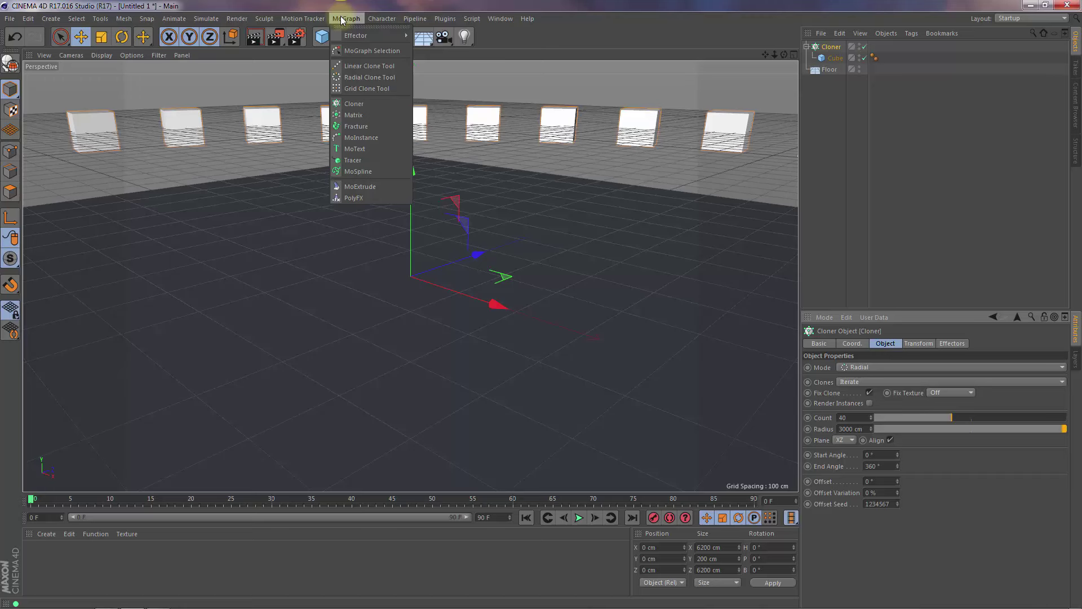
{"action": "mouse_move", "coordinate": [357, 36]}
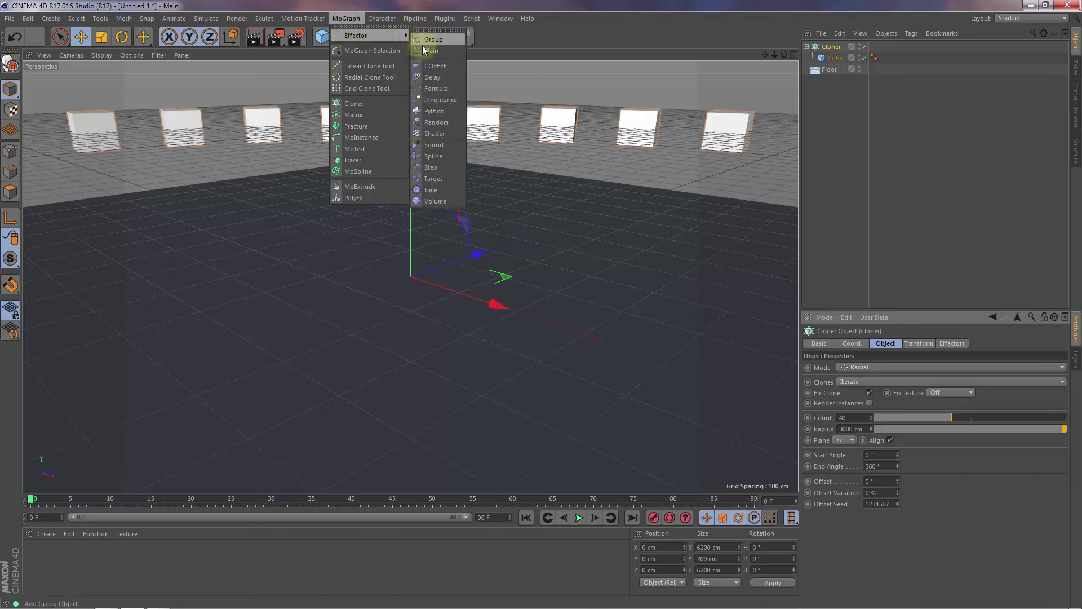
{"action": "left_click", "coordinate": [437, 122]}
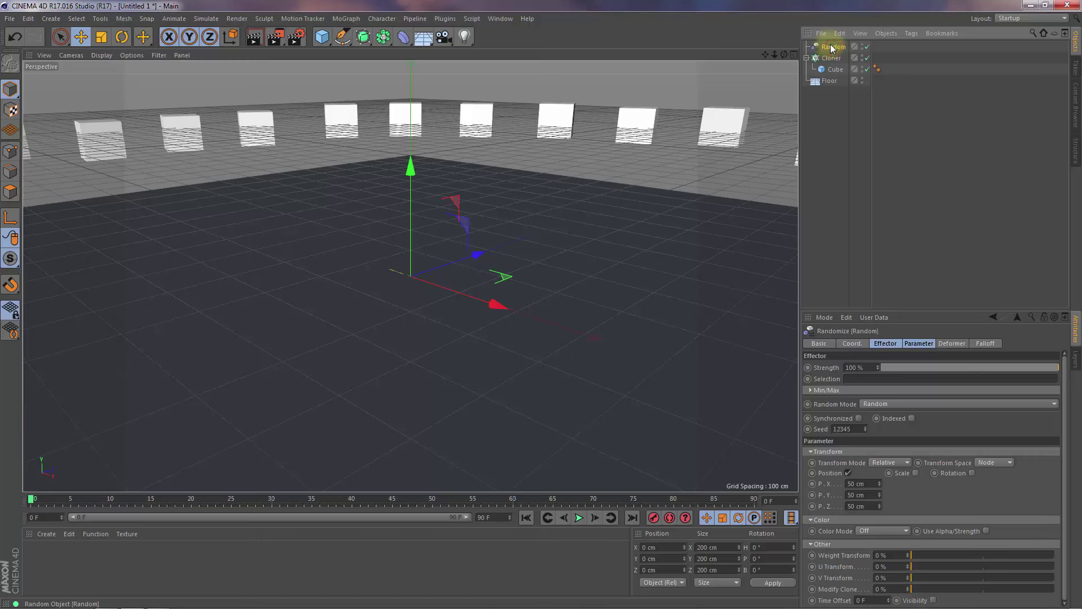
{"action": "left_click", "coordinate": [929, 345]}
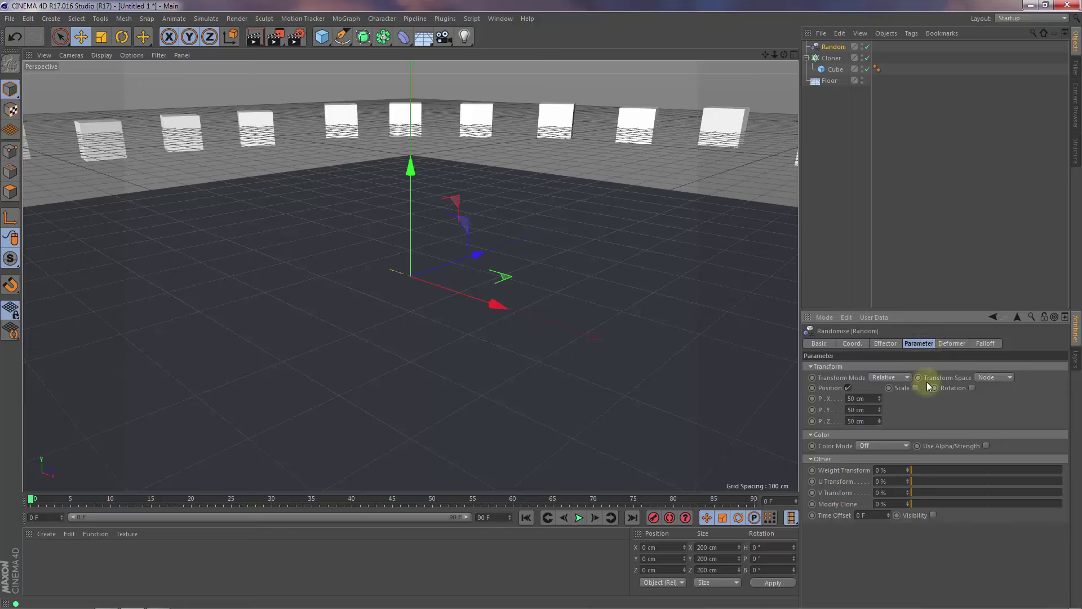
{"action": "left_click", "coordinate": [865, 410]}
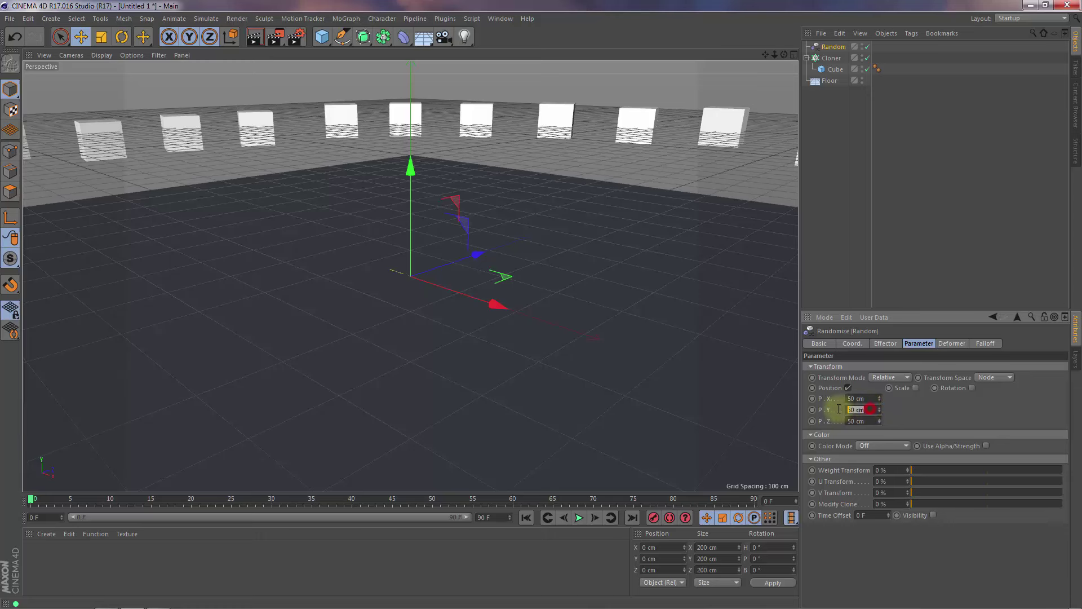
{"action": "type", "text": "200"}
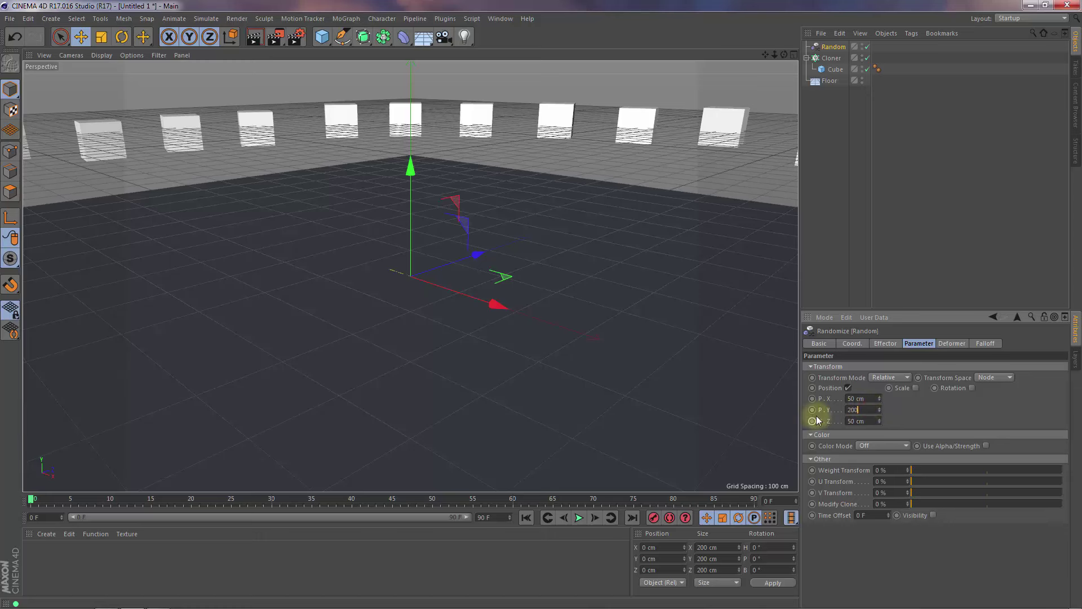
Enable random Scale on the effector with S.X, S.Y and S.Z set to 5
{"action": "left_click", "coordinate": [916, 387]}
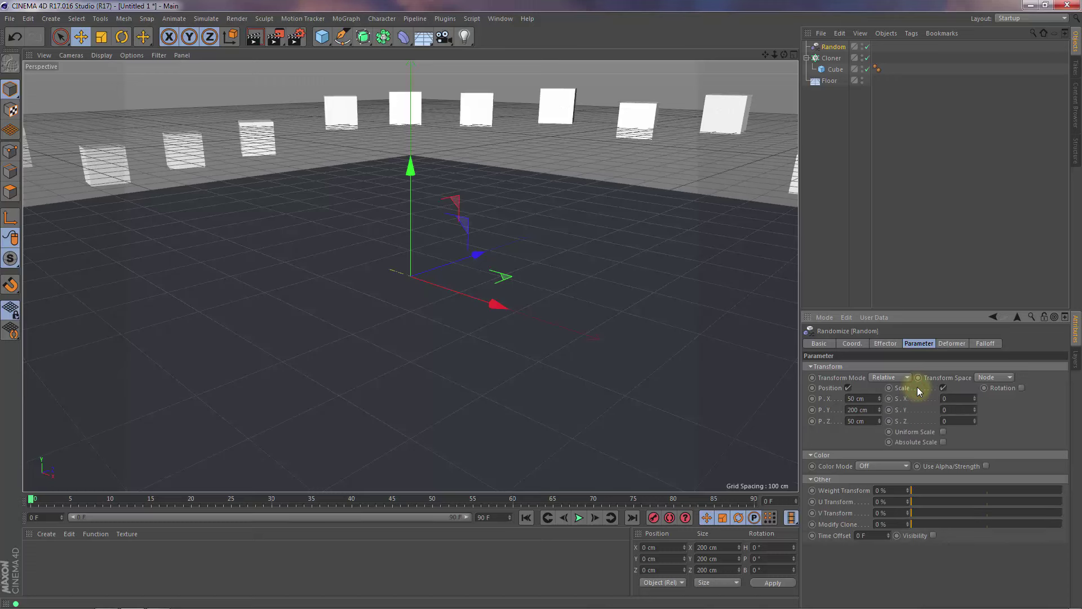
{"action": "double_click", "coordinate": [953, 398]}
{"action": "type", "text": "5"}
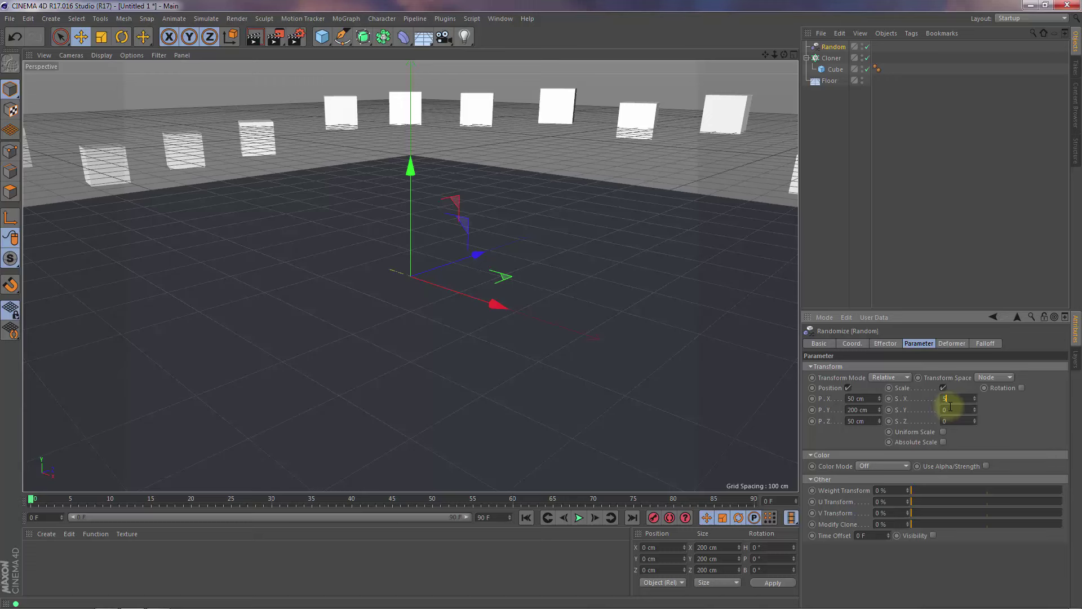
{"action": "double_click", "coordinate": [950, 409]}
{"action": "type", "text": "5"}
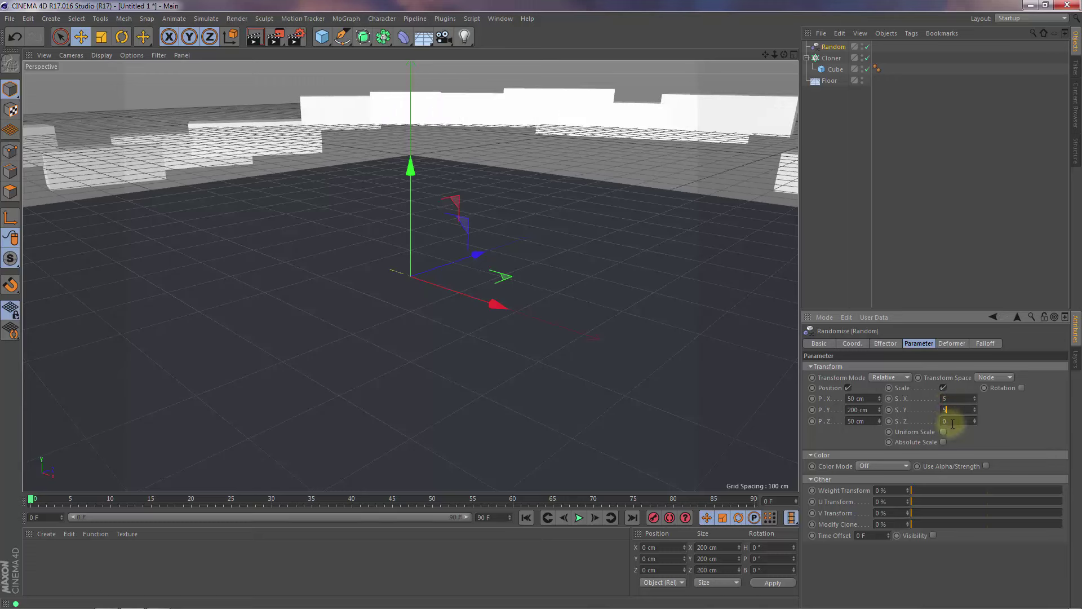
{"action": "left_click", "coordinate": [948, 422]}
{"action": "type", "text": "5"}
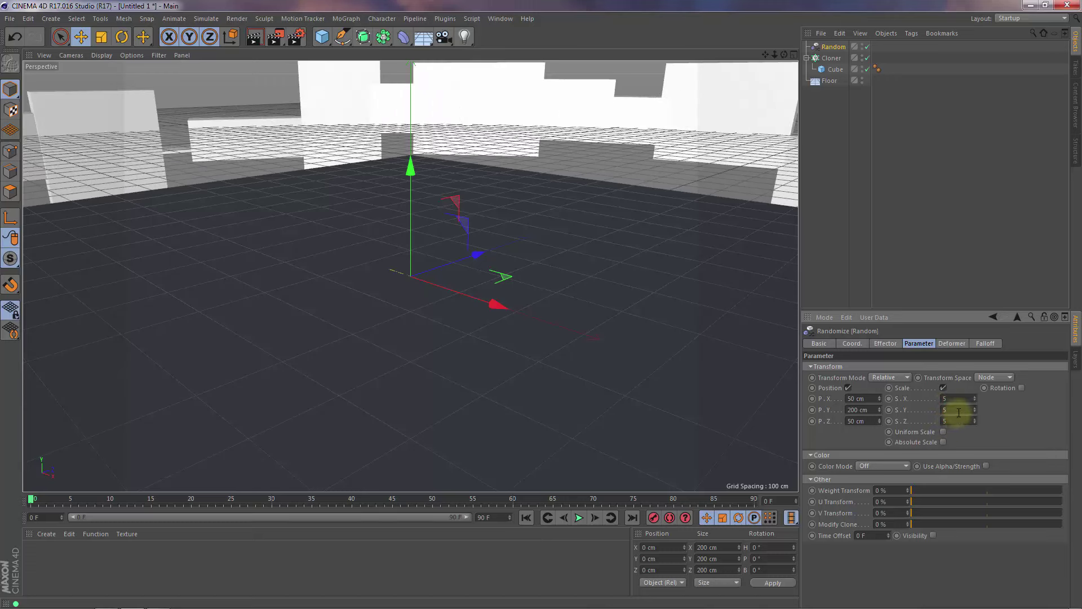
{"action": "left_click", "coordinate": [958, 413]}
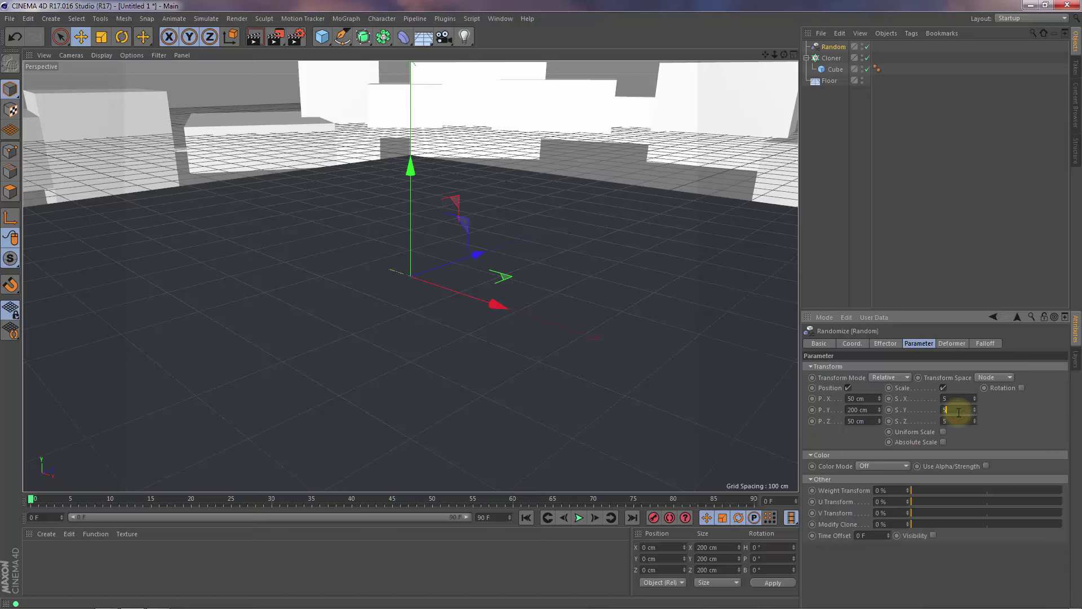
Enable random Rotation with R.H, R.P and R.B each set to 20°
{"action": "left_click", "coordinate": [1022, 388]}
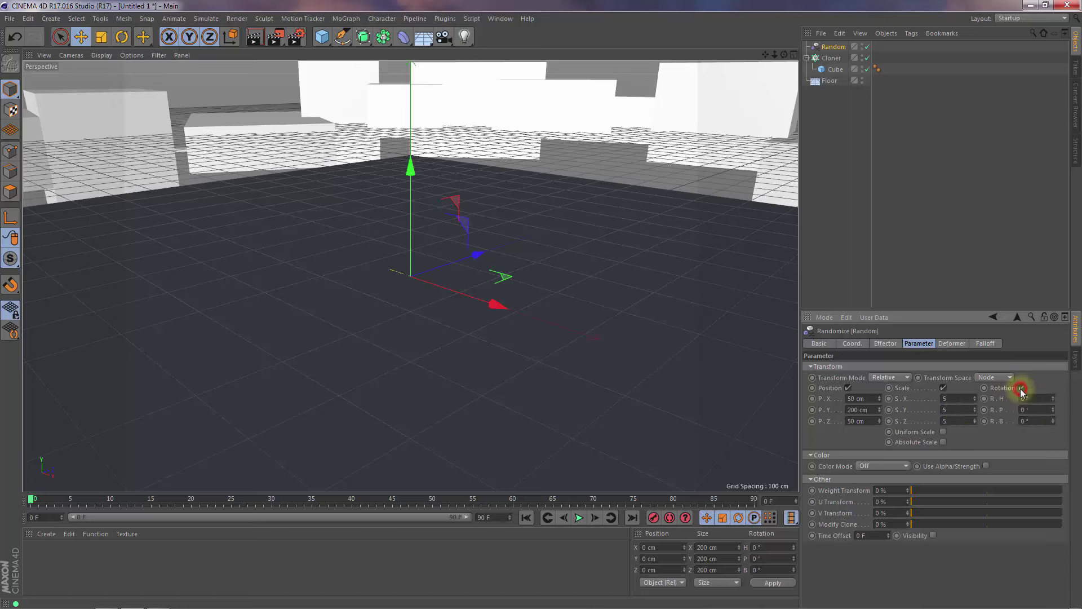
{"action": "double_click", "coordinate": [1023, 398]}
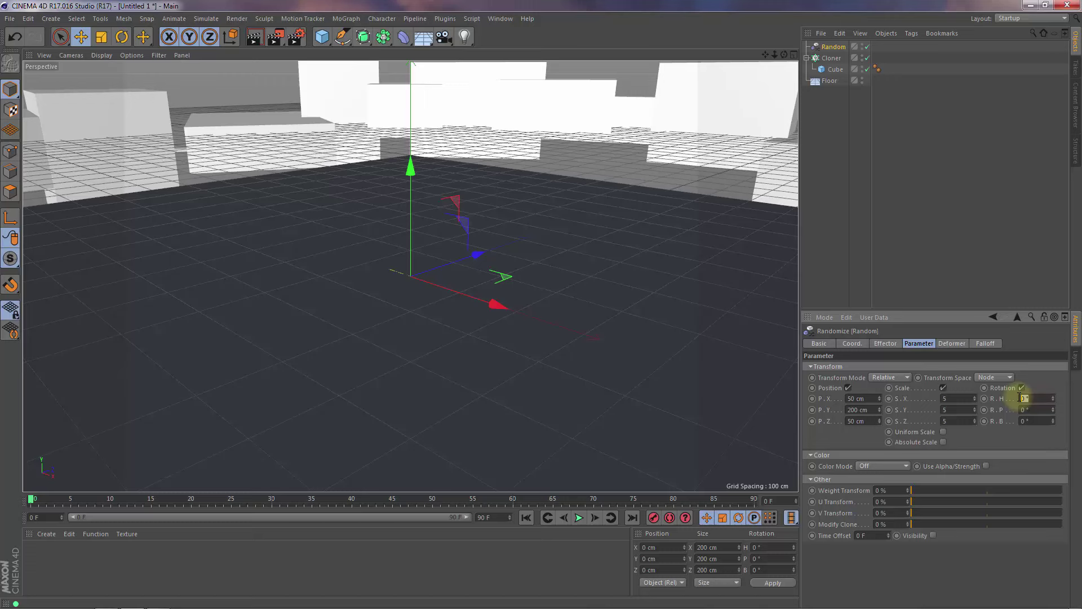
{"action": "type", "text": "20"}
{"action": "key", "text": "Tab"}
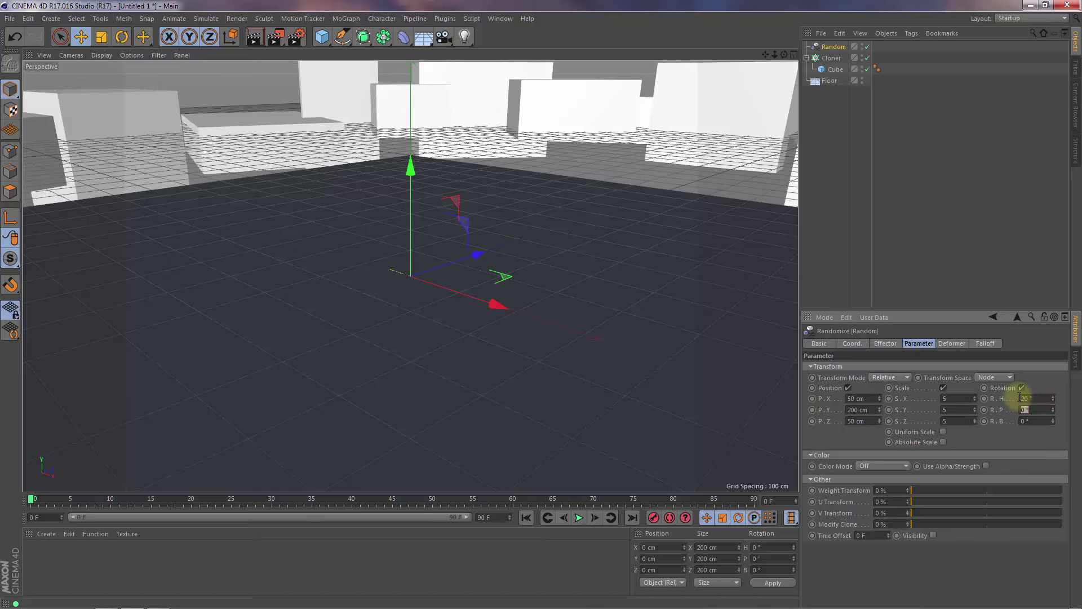
{"action": "type", "text": "20"}
{"action": "key", "text": "Tab"}
{"action": "type", "text": "20"}
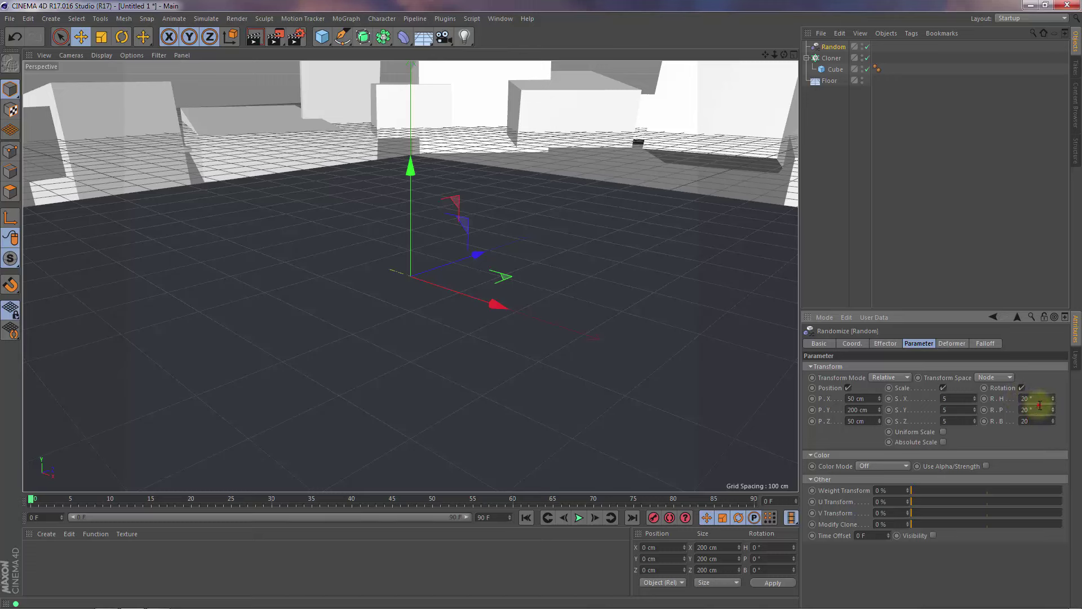
{"action": "key", "text": "Return"}
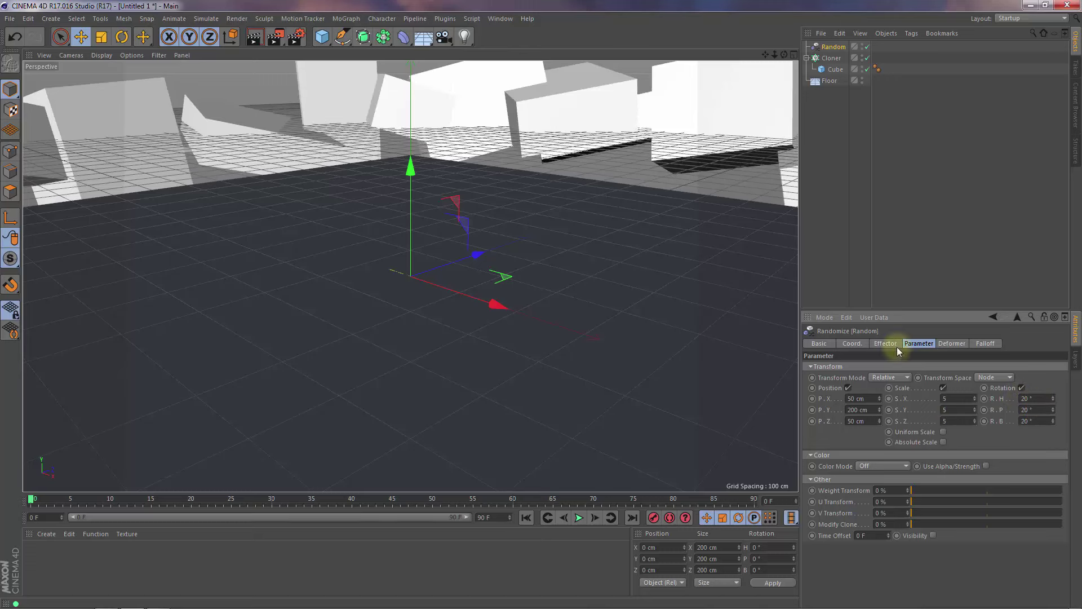
Zoom out to the whole ring, add a Light and move it to about X 2649, Y 2503 cm
{"action": "left_click_drag", "start_coordinate": [776, 55], "coordinate": [541, 304]}
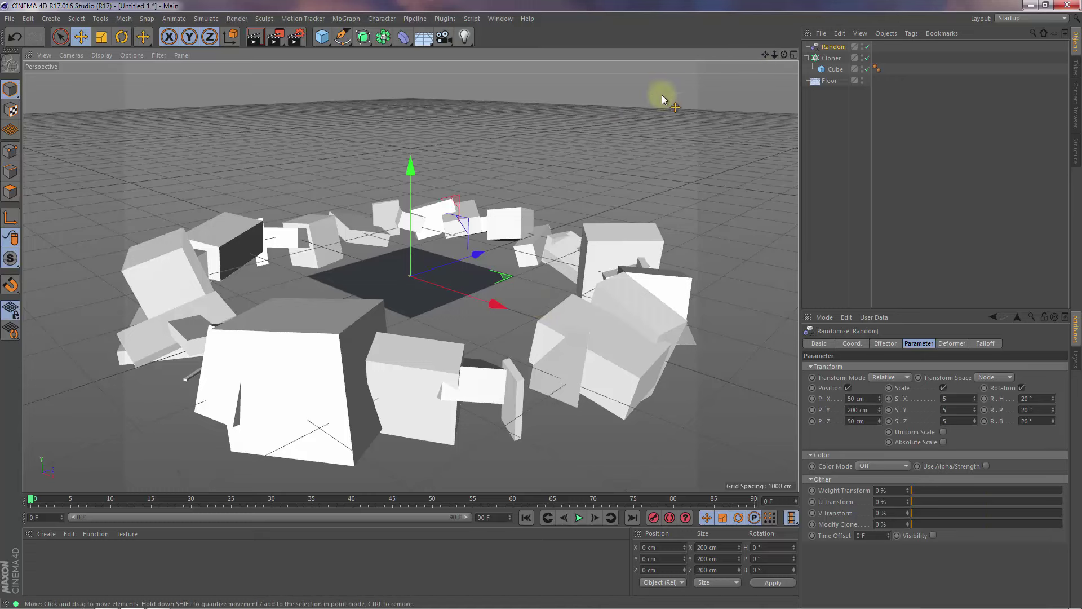
{"action": "left_click", "coordinate": [462, 35]}
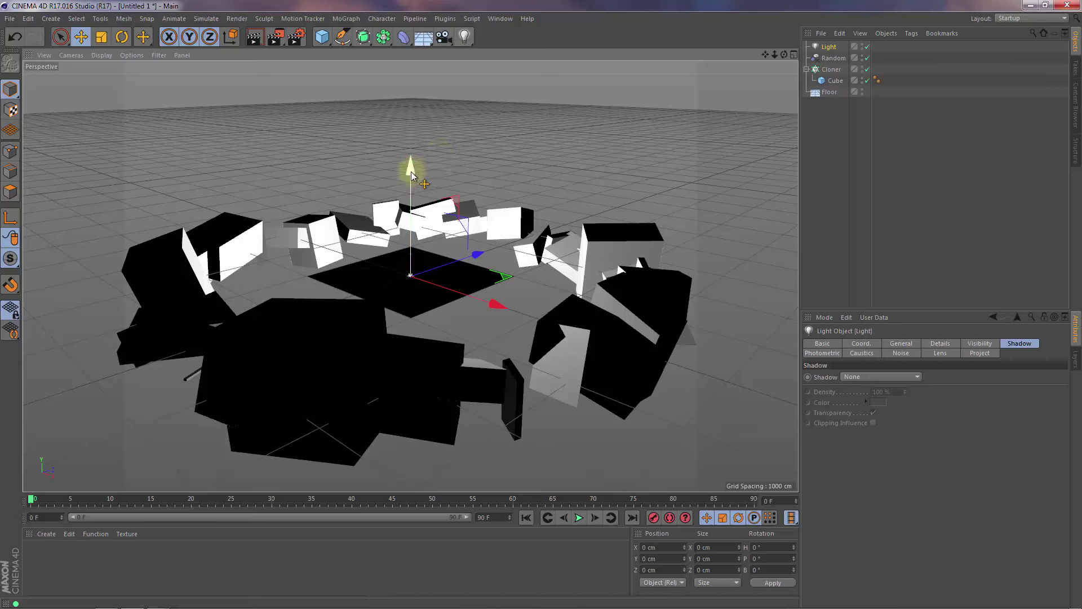
{"action": "left_click_drag", "start_coordinate": [409, 173], "coordinate": [415, 91]}
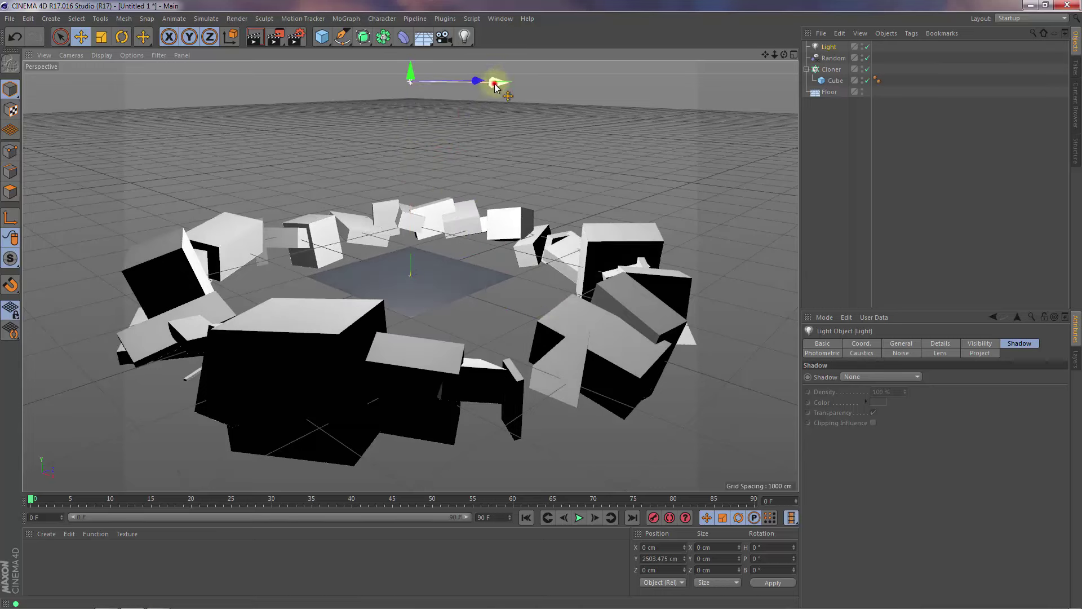
{"action": "left_click_drag", "start_coordinate": [500, 83], "coordinate": [732, 80]}
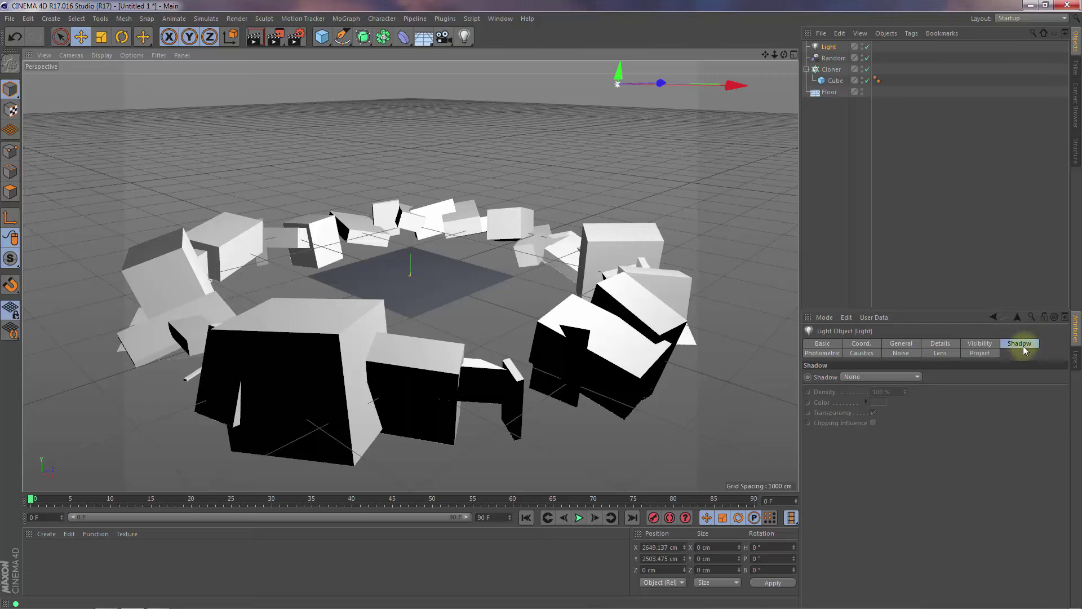
Switch the light to Area shadows and render the view to preview them
{"action": "left_click", "coordinate": [1022, 346]}
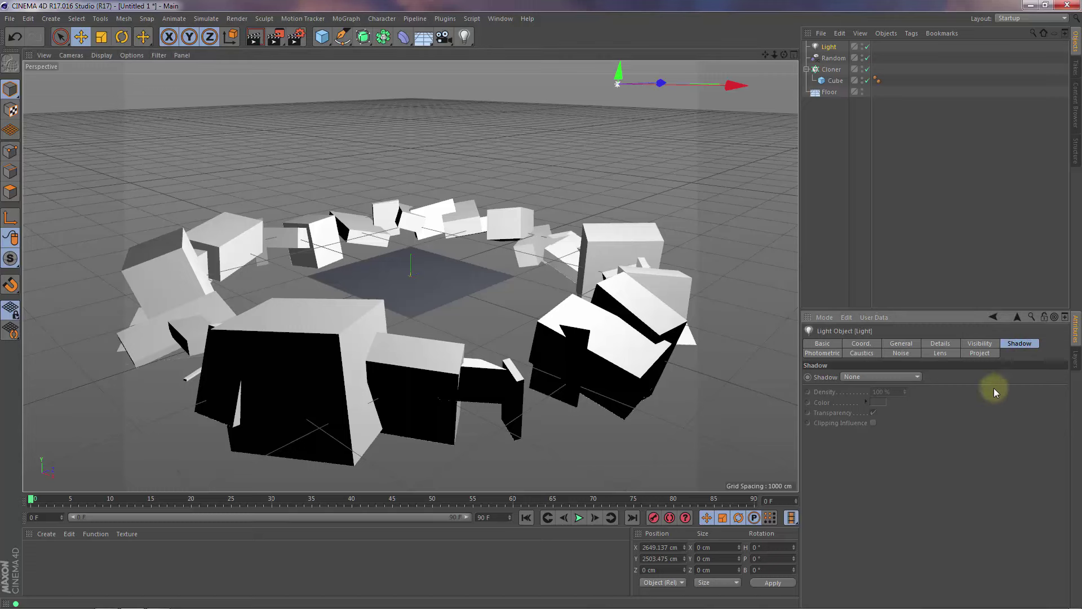
{"action": "left_click", "coordinate": [895, 378]}
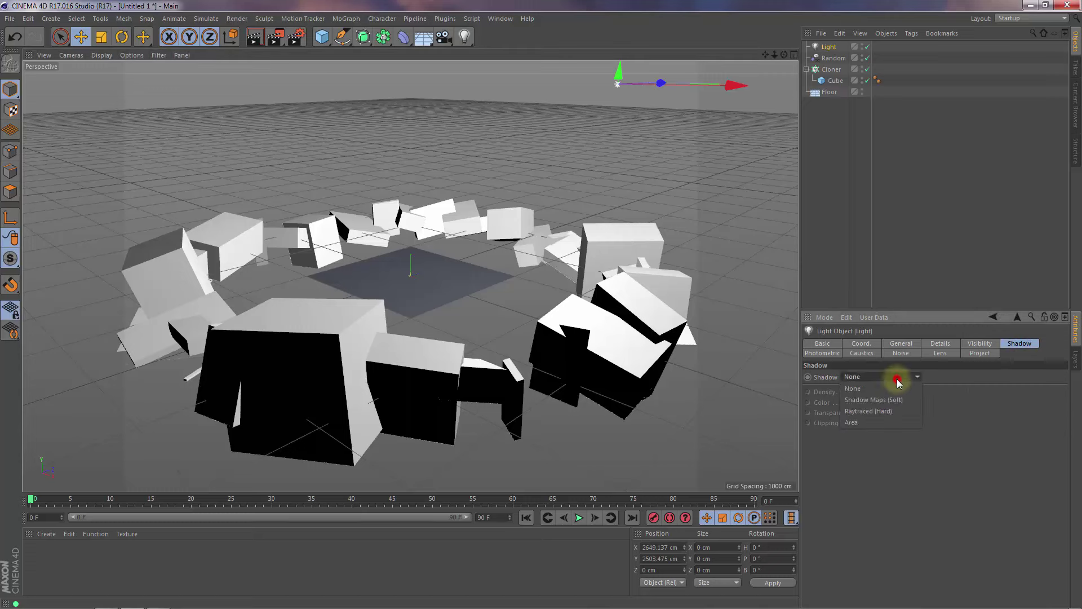
{"action": "left_click", "coordinate": [867, 424]}
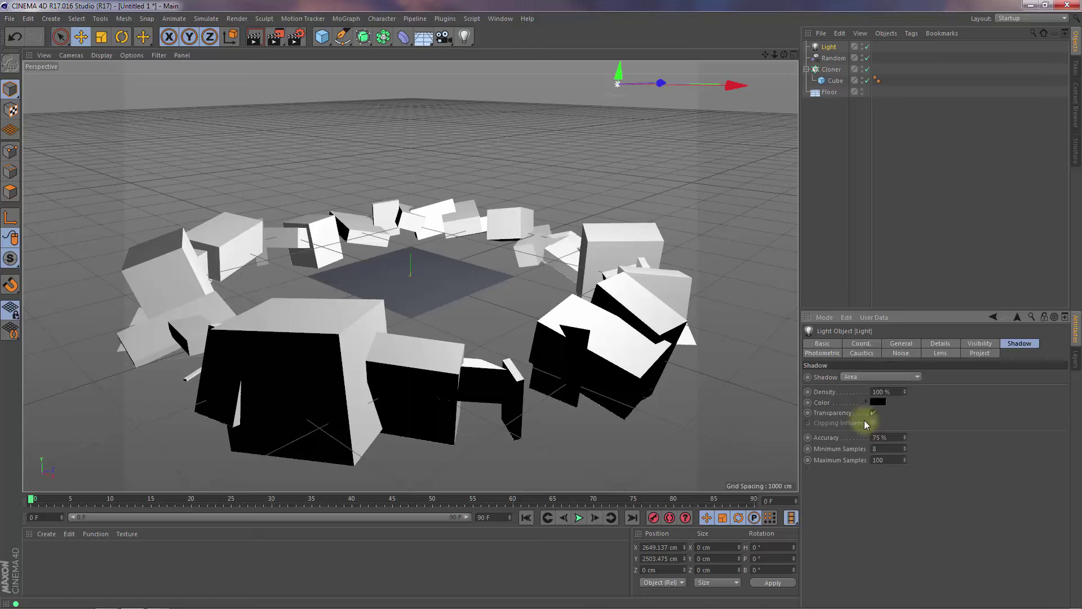
{"action": "left_click", "coordinate": [254, 38]}
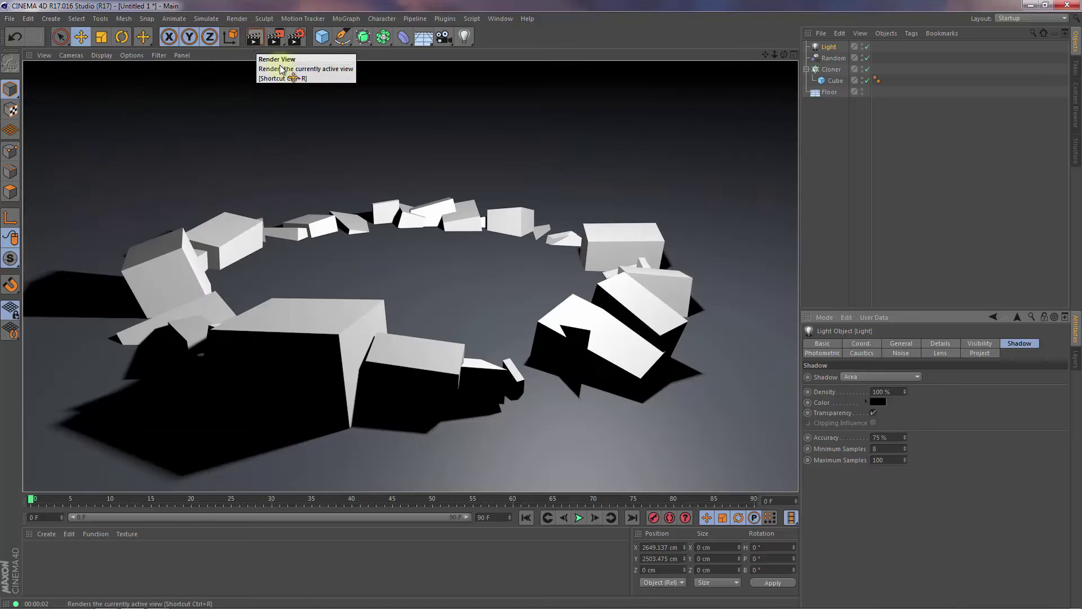
{"action": "left_click", "coordinate": [833, 82]}
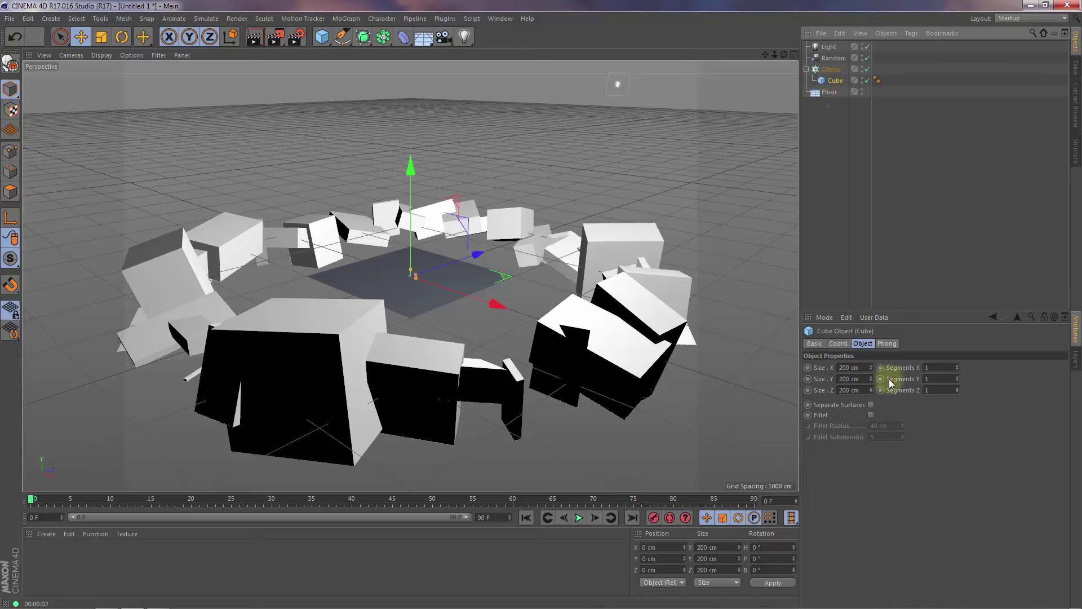
Fillet the cube edges with 4 cm radius and 4 subdivisions, then preview the render
{"action": "left_click", "coordinate": [871, 416]}
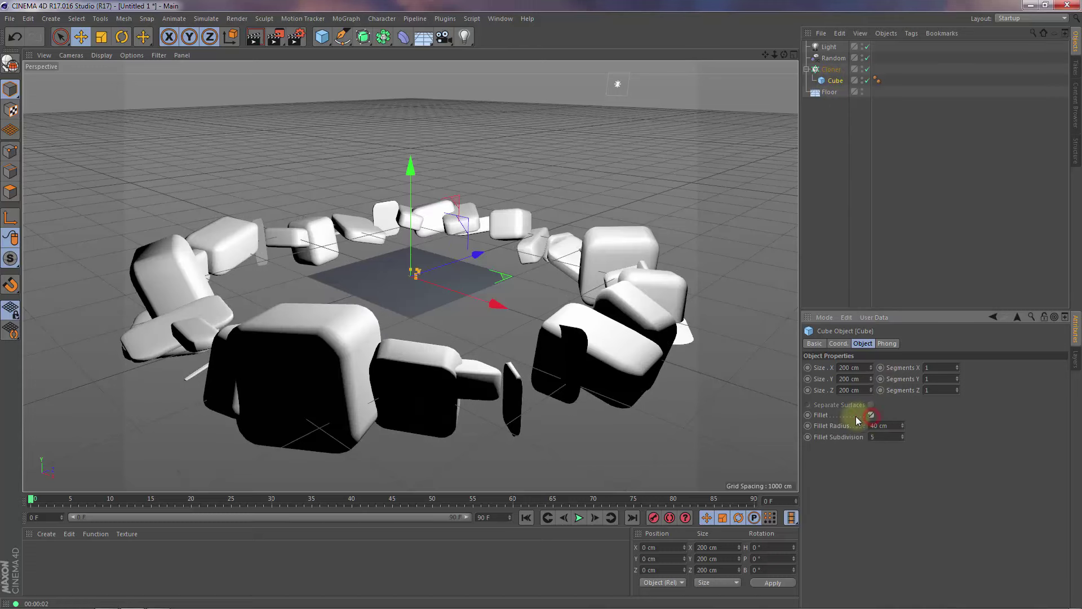
{"action": "left_click", "coordinate": [890, 425]}
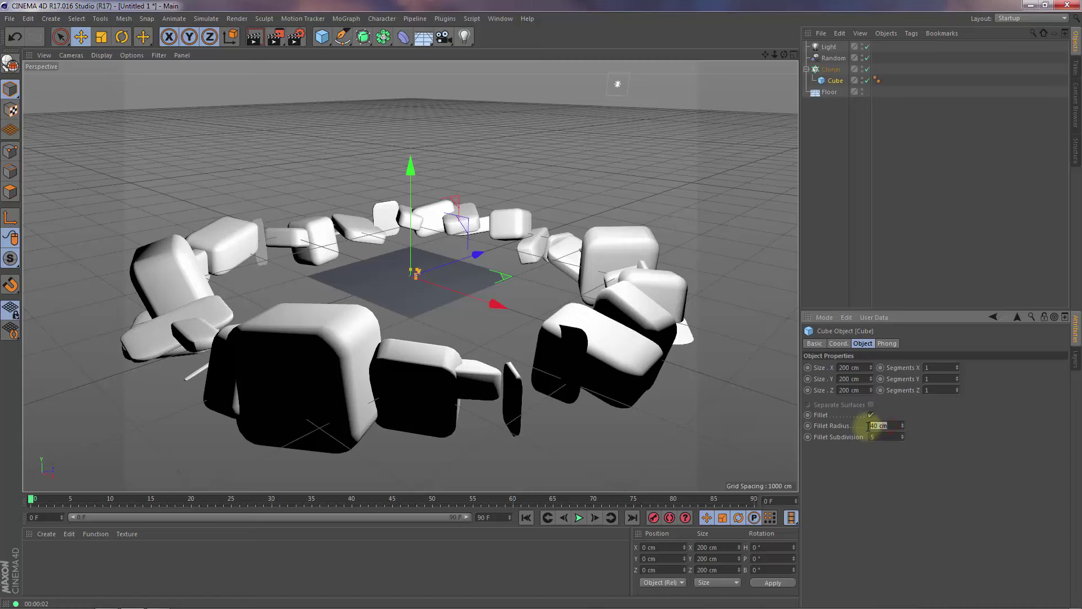
{"action": "type", "text": "4"}
{"action": "key", "text": "Tab"}
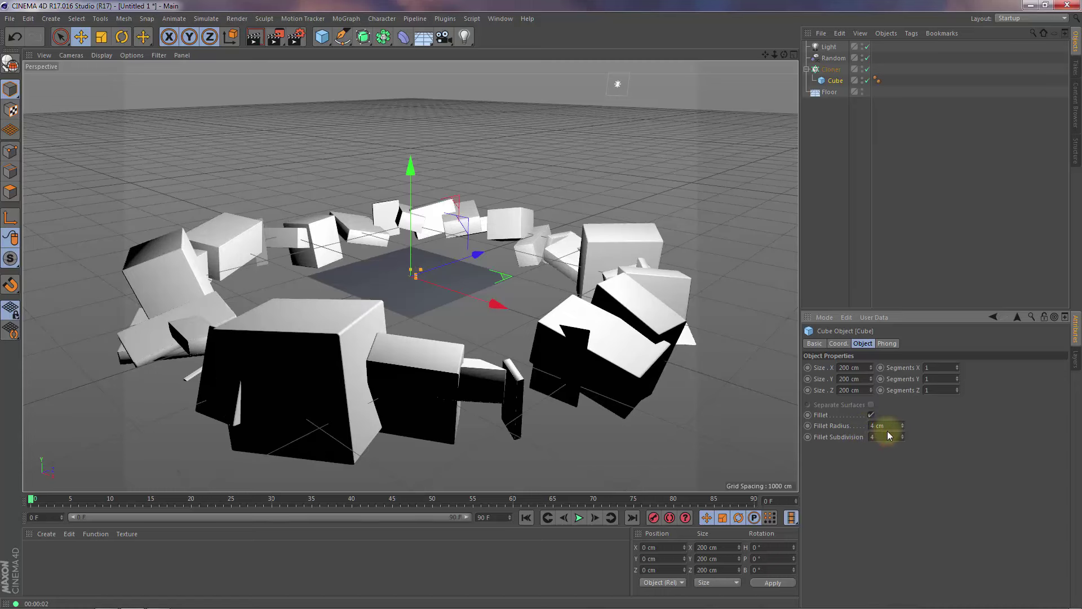
{"action": "type", "text": "4"}
{"action": "key", "text": "Return"}
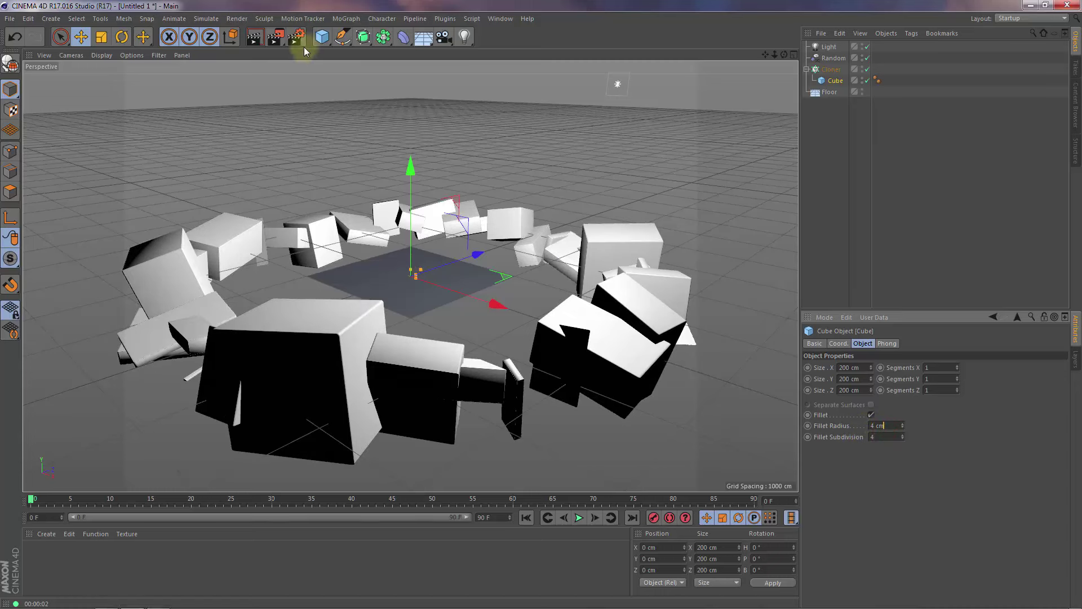
{"action": "left_click", "coordinate": [255, 38]}
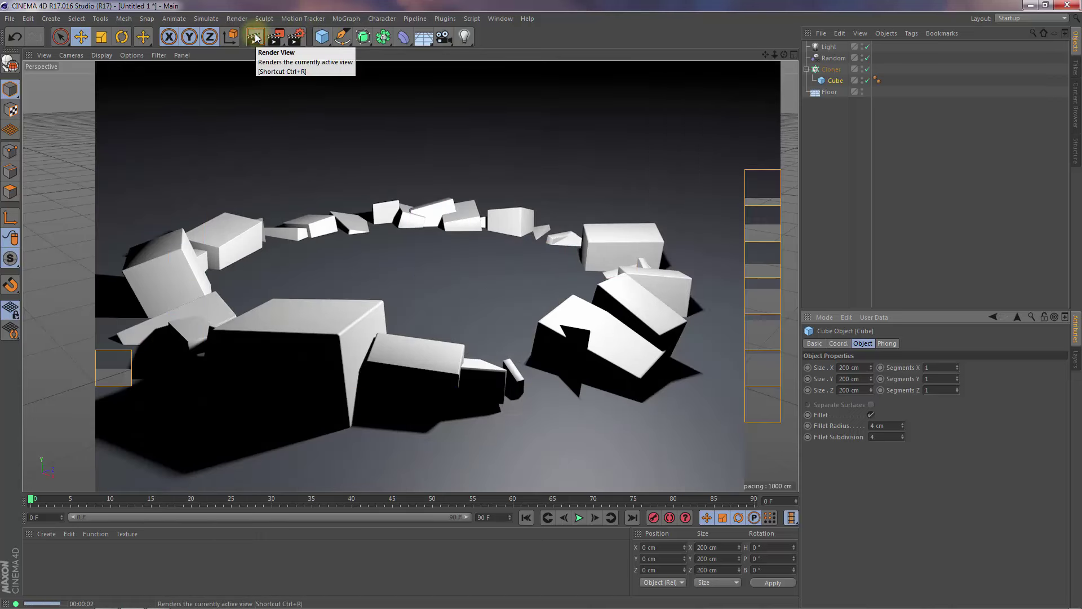
{"action": "left_click", "coordinate": [198, 361]}
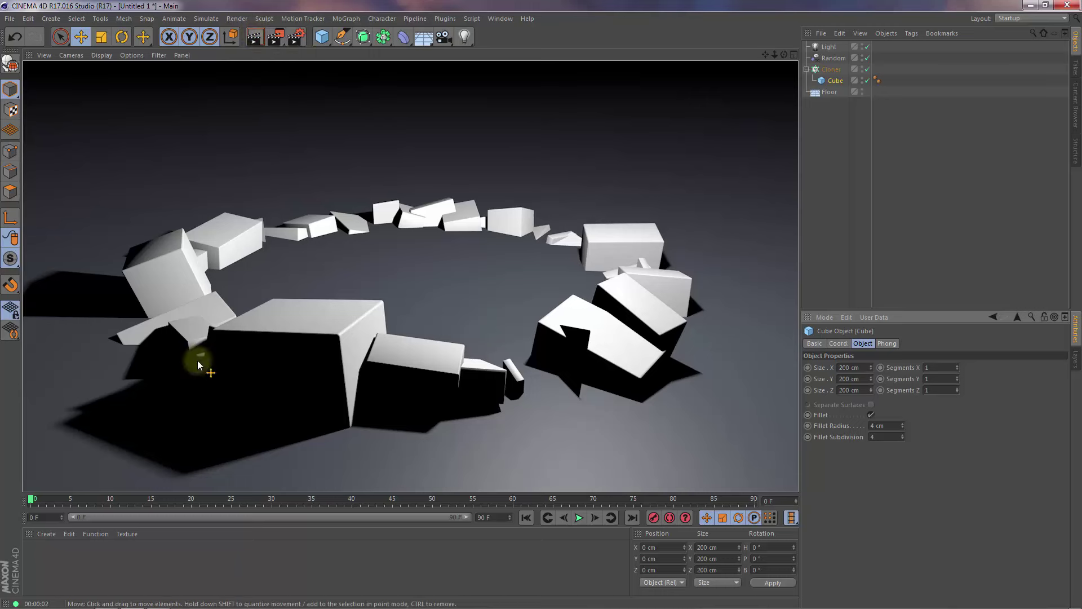
Create material Mat using a 2D - Four Corner Gradient shader as its Color texture
{"action": "double_click", "coordinate": [39, 560]}
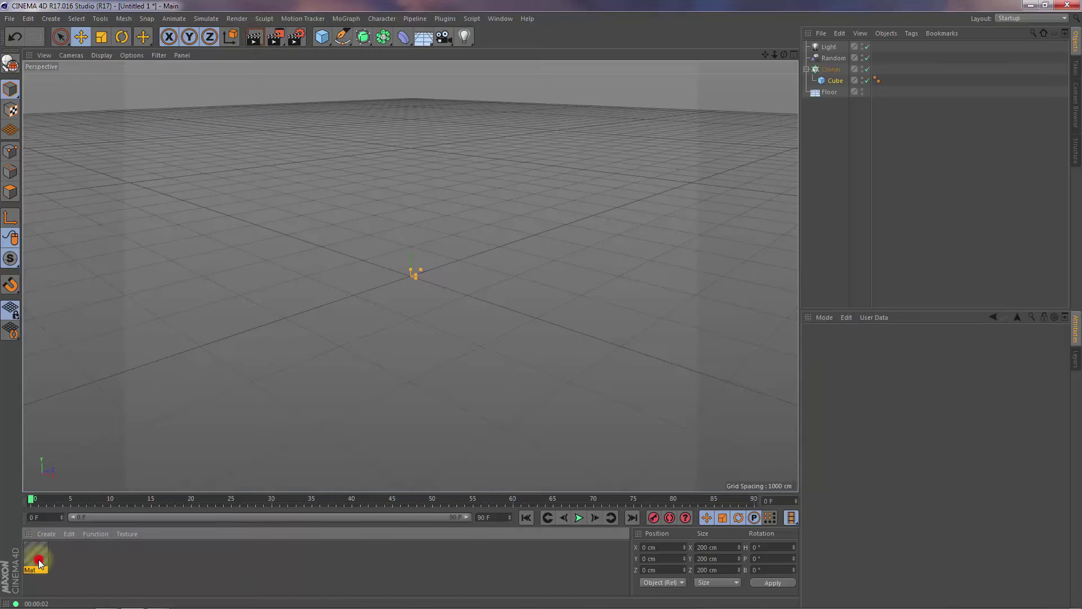
{"action": "double_click", "coordinate": [39, 560]}
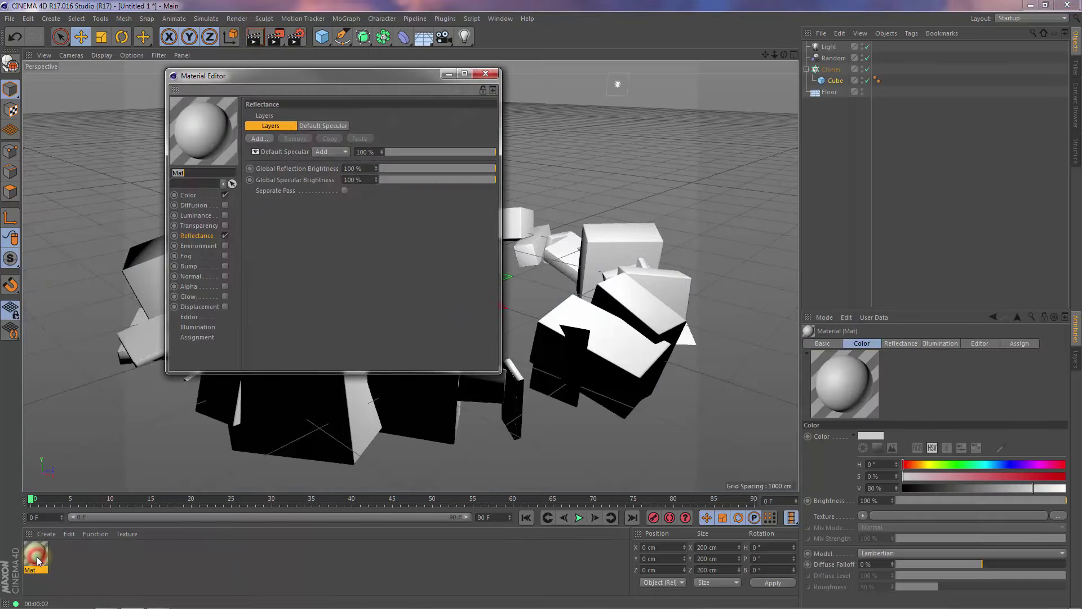
{"action": "left_click", "coordinate": [189, 196]}
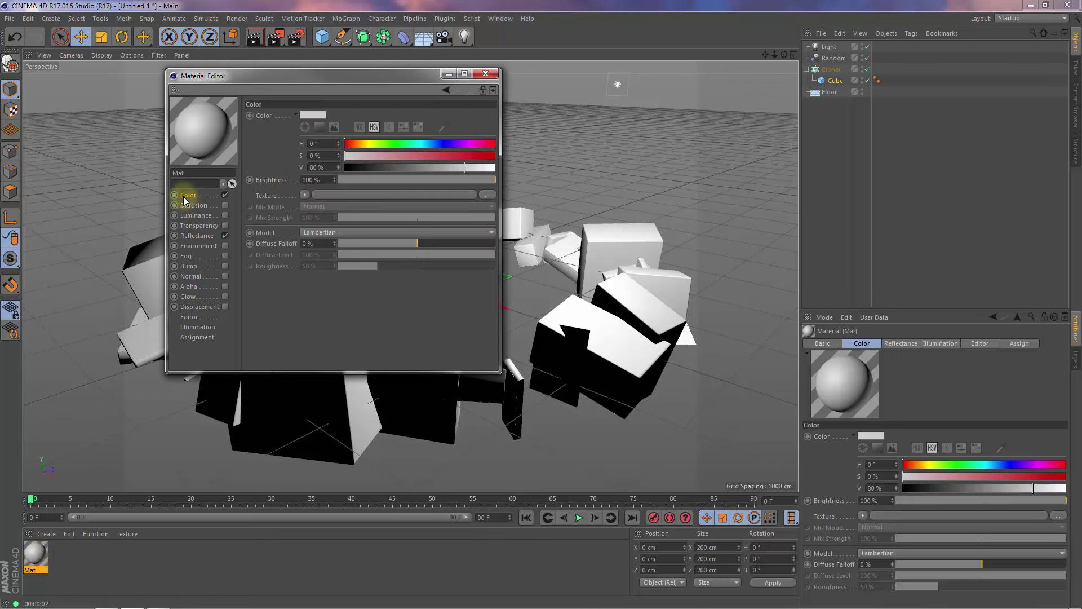
{"action": "left_click", "coordinate": [305, 195]}
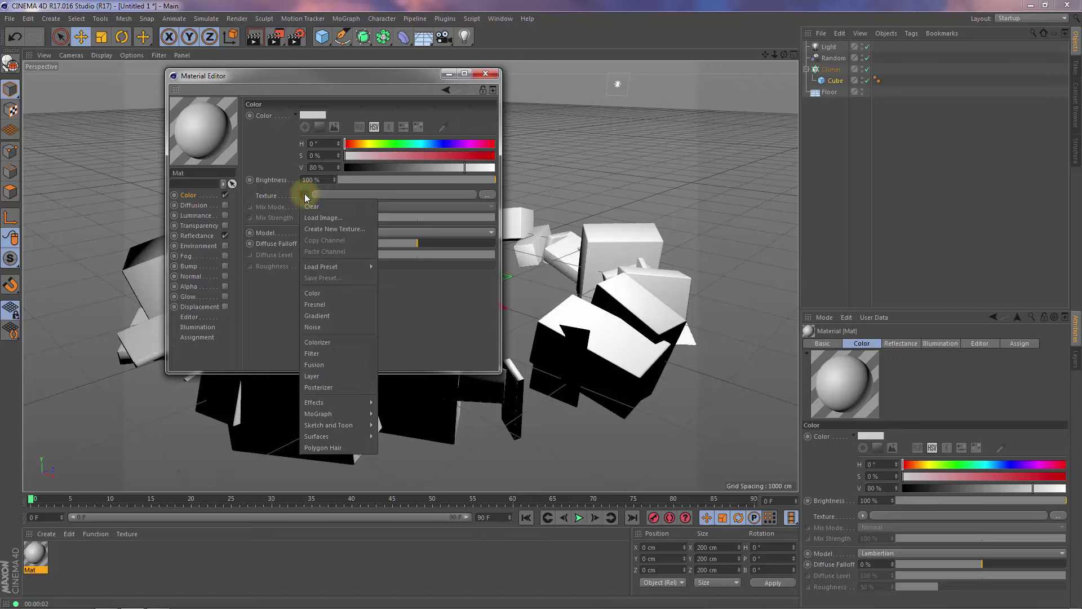
{"action": "left_click", "coordinate": [315, 317]}
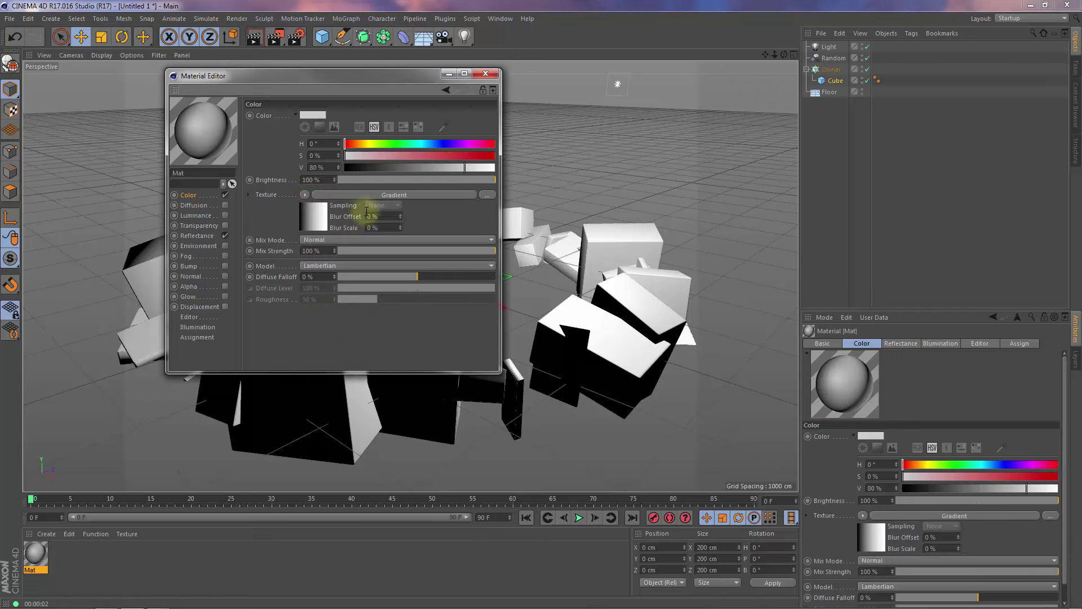
{"action": "left_click", "coordinate": [358, 195]}
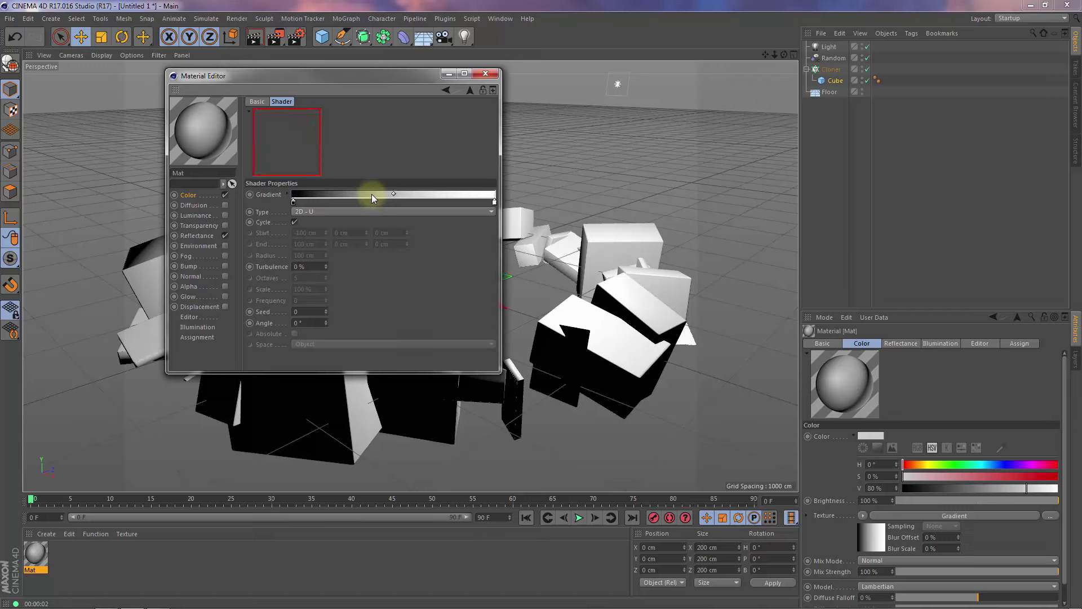
{"action": "left_click", "coordinate": [334, 211]}
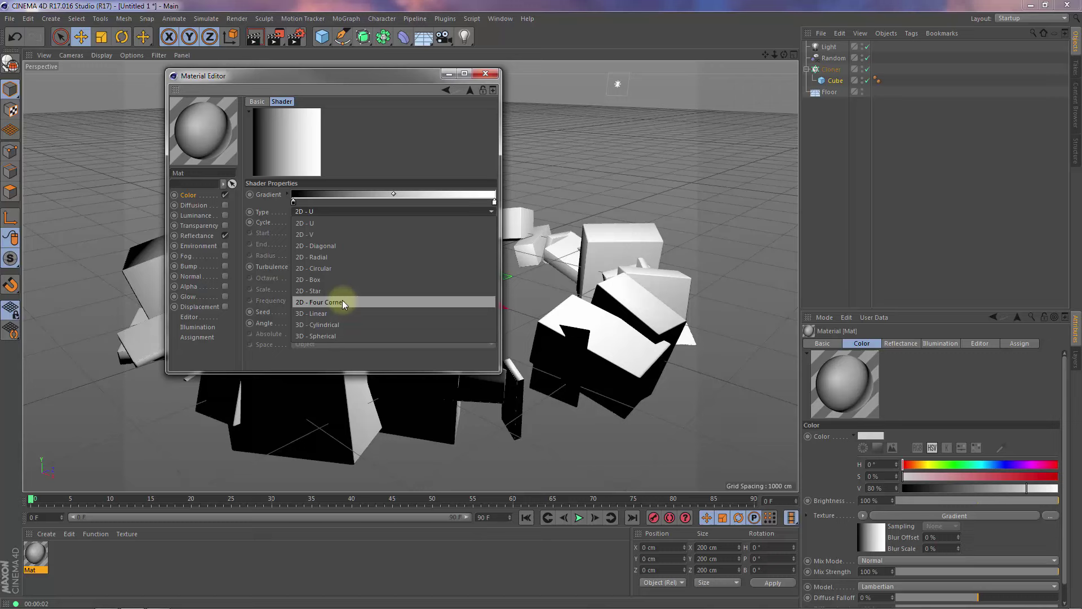
{"action": "left_click", "coordinate": [343, 302]}
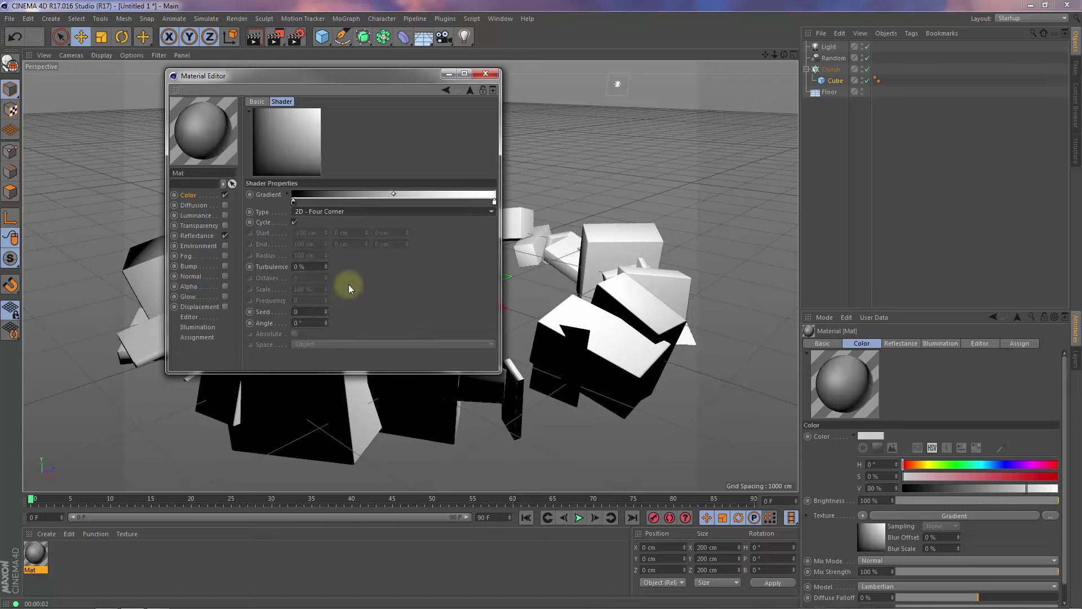
Colour the gradient's left knot purple (hue 247°) and its right knot green
{"action": "double_click", "coordinate": [293, 202]}
{"action": "left_click", "coordinate": [335, 202]}
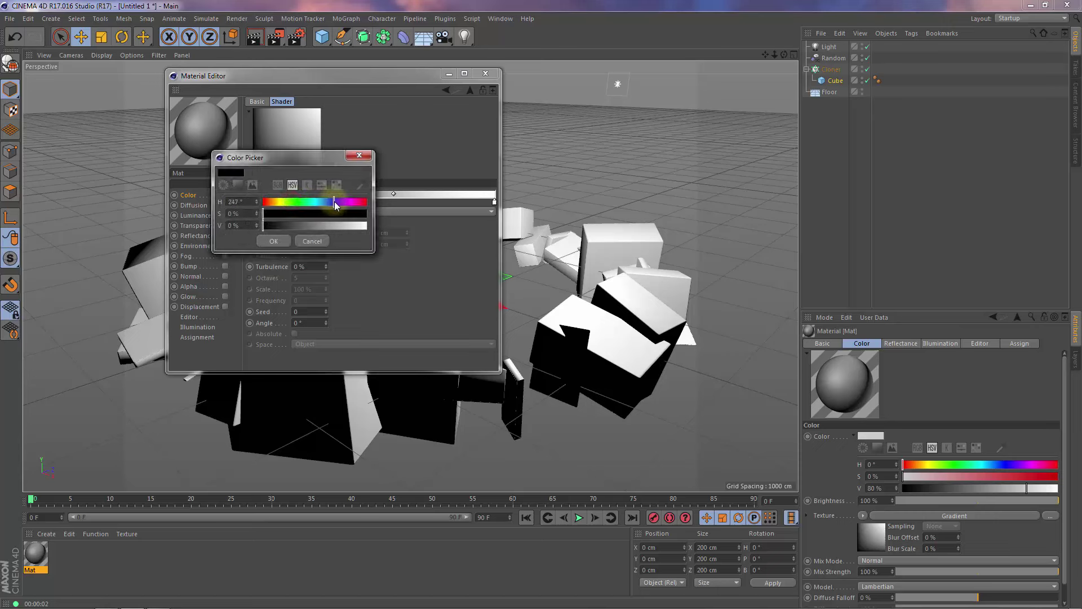
{"action": "left_click_drag", "start_coordinate": [324, 213], "coordinate": [303, 226]}
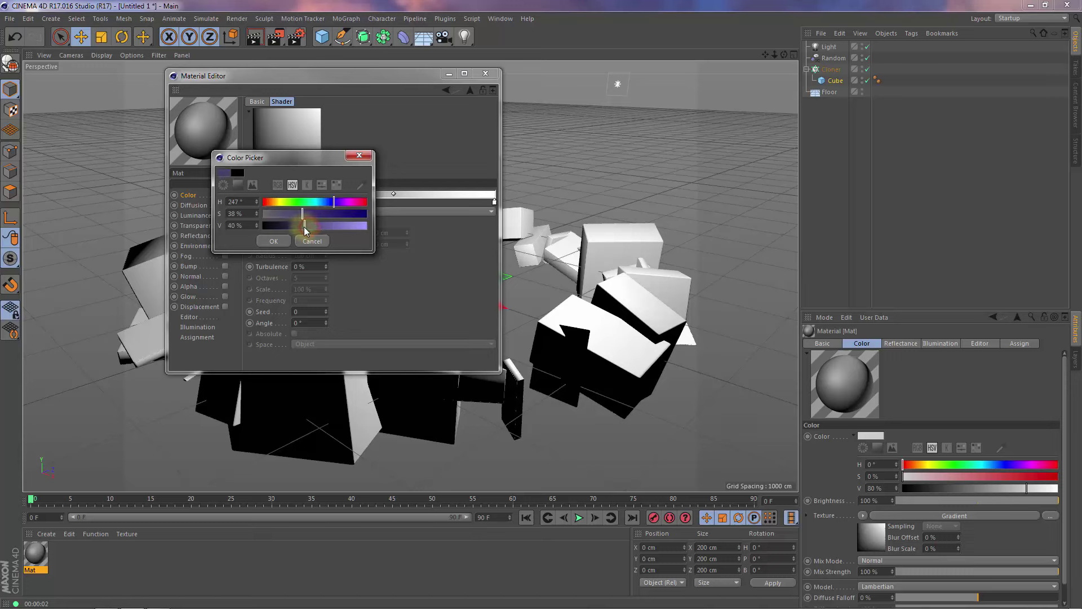
{"action": "left_click", "coordinate": [273, 242]}
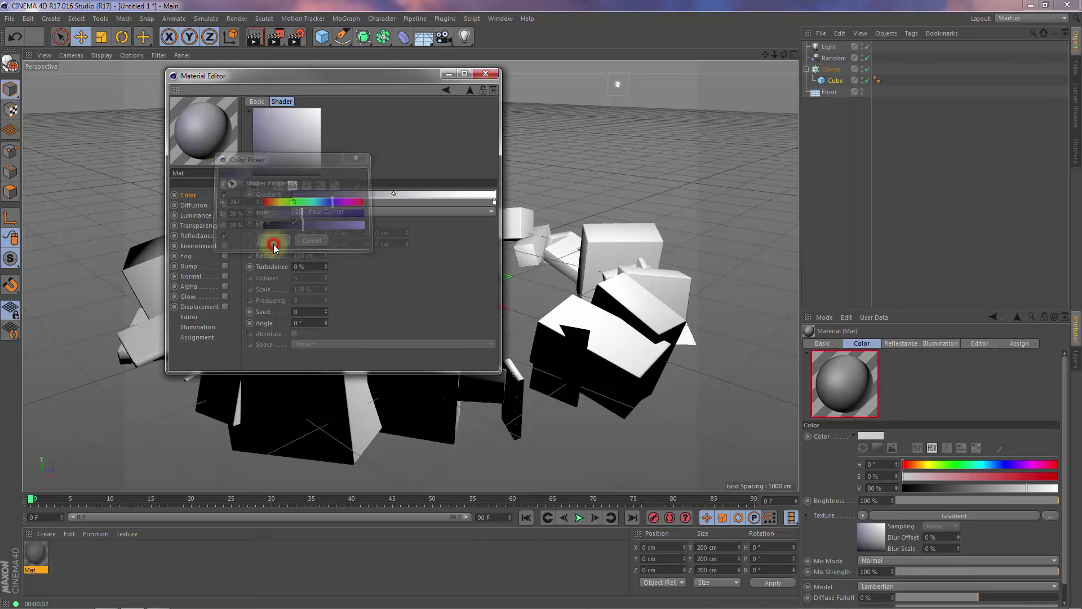
{"action": "double_click", "coordinate": [494, 201]}
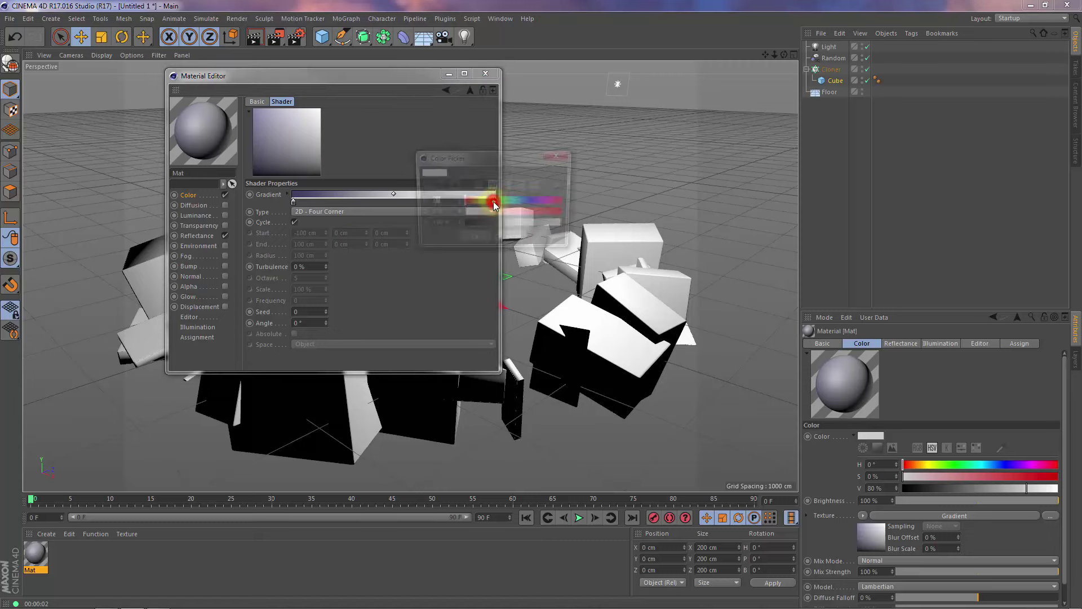
{"action": "left_click_drag", "start_coordinate": [493, 202], "coordinate": [566, 212]}
{"action": "left_click", "coordinate": [527, 213]}
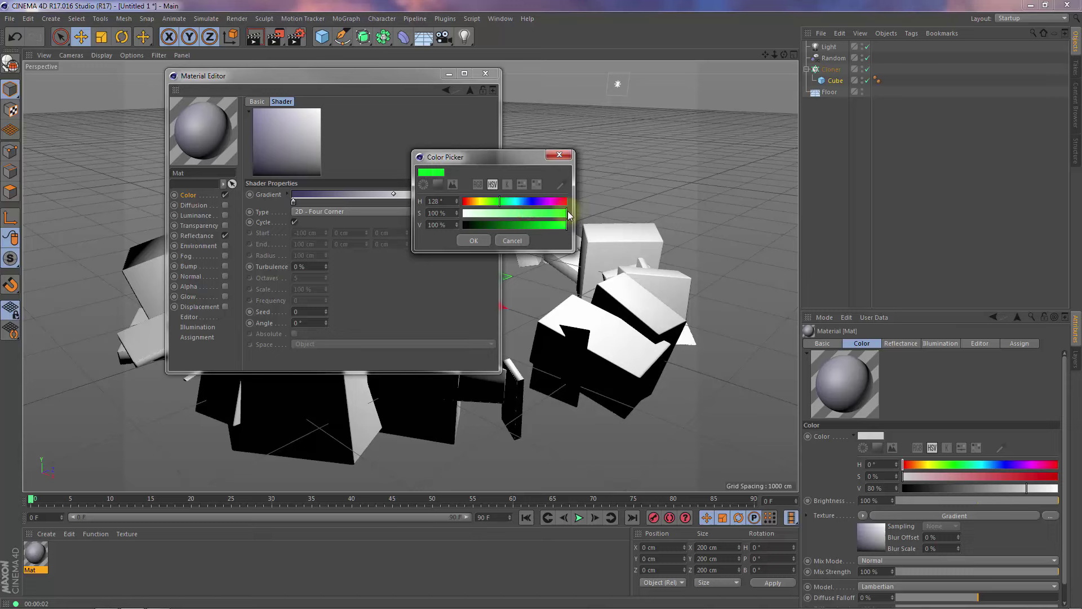
{"action": "left_click", "coordinate": [474, 241]}
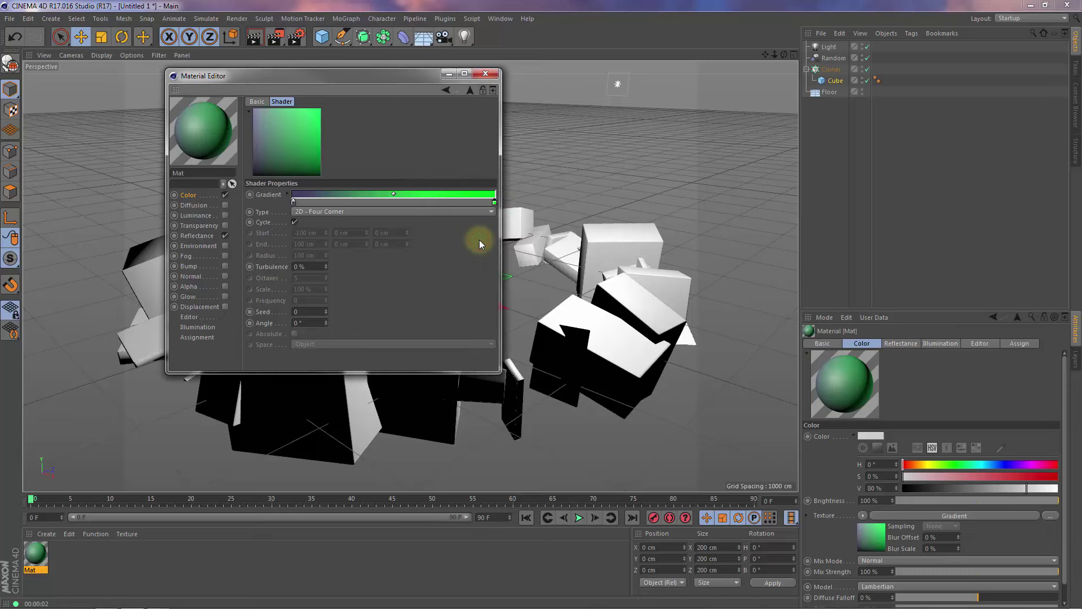
Add a dark red middle knot and set the gradient's Turbulence to 40%
{"action": "double_click", "coordinate": [393, 201]}
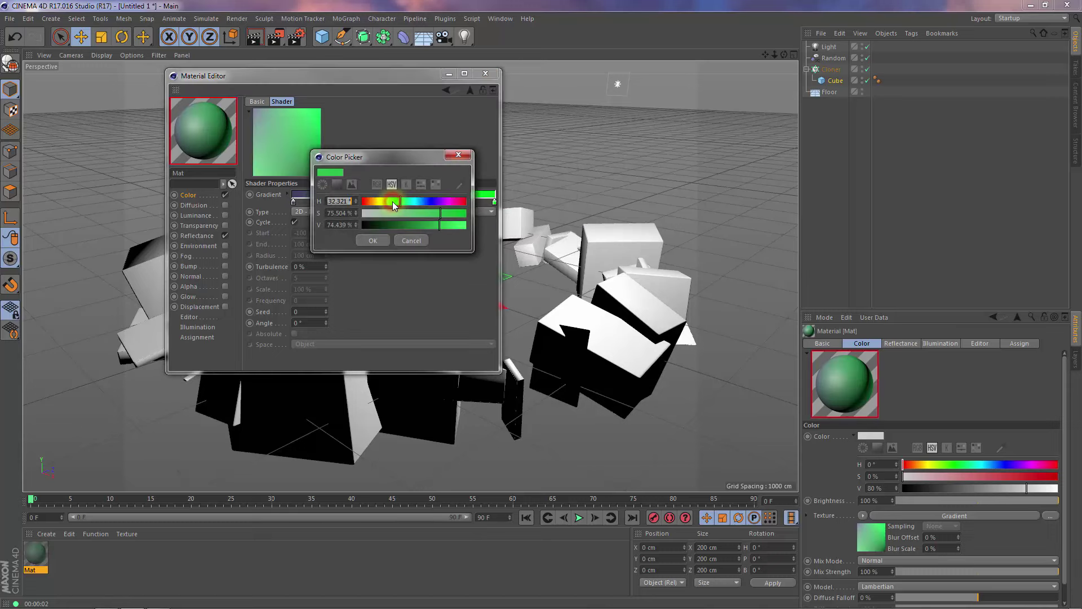
{"action": "left_click", "coordinate": [367, 200]}
{"action": "left_click_drag", "start_coordinate": [367, 200], "coordinate": [400, 223]}
{"action": "left_click", "coordinate": [405, 225]}
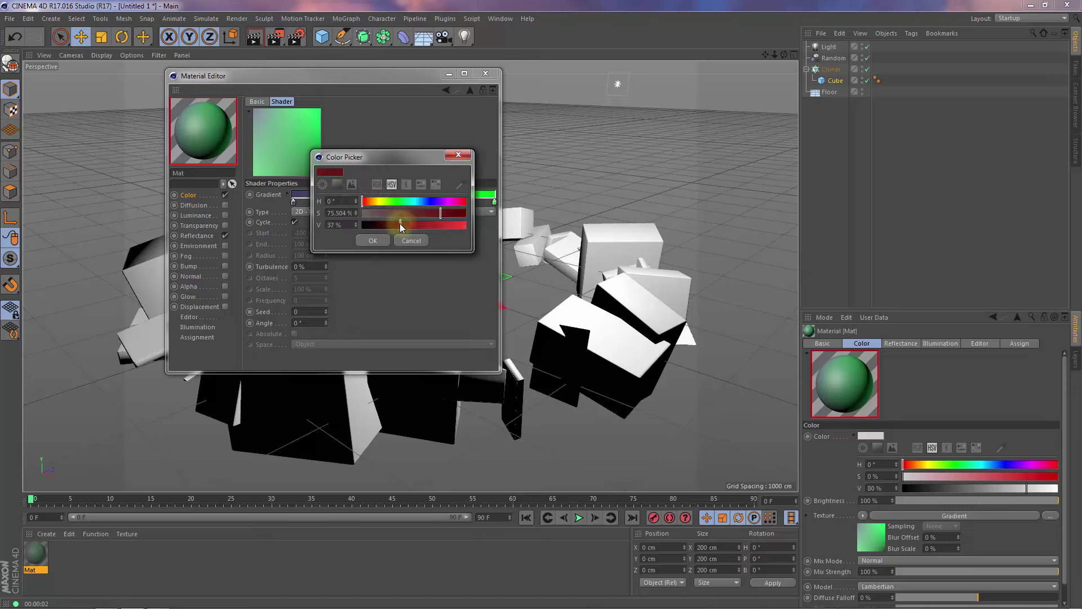
{"action": "left_click", "coordinate": [374, 241]}
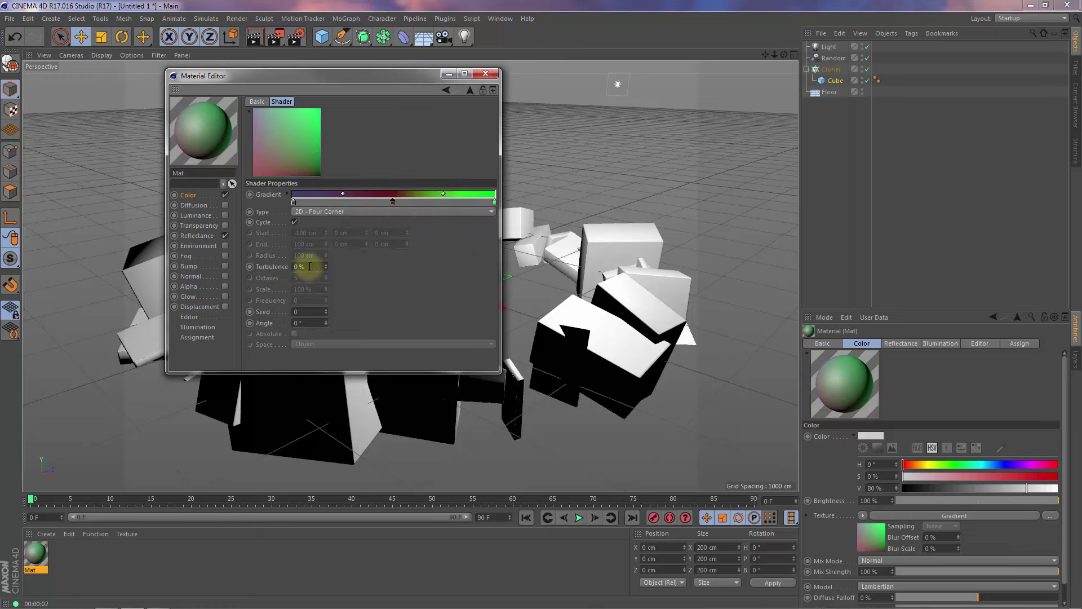
{"action": "left_click_drag", "start_coordinate": [309, 266], "coordinate": [285, 265]}
{"action": "type", "text": "4"}
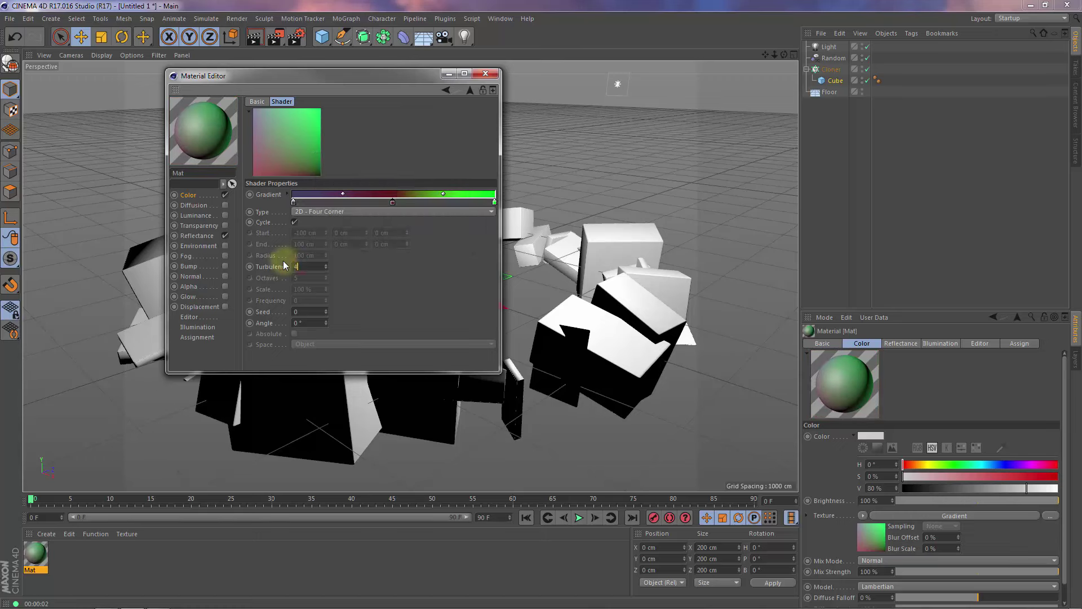
{"action": "type", "text": "0"}
{"action": "key", "text": "Return"}
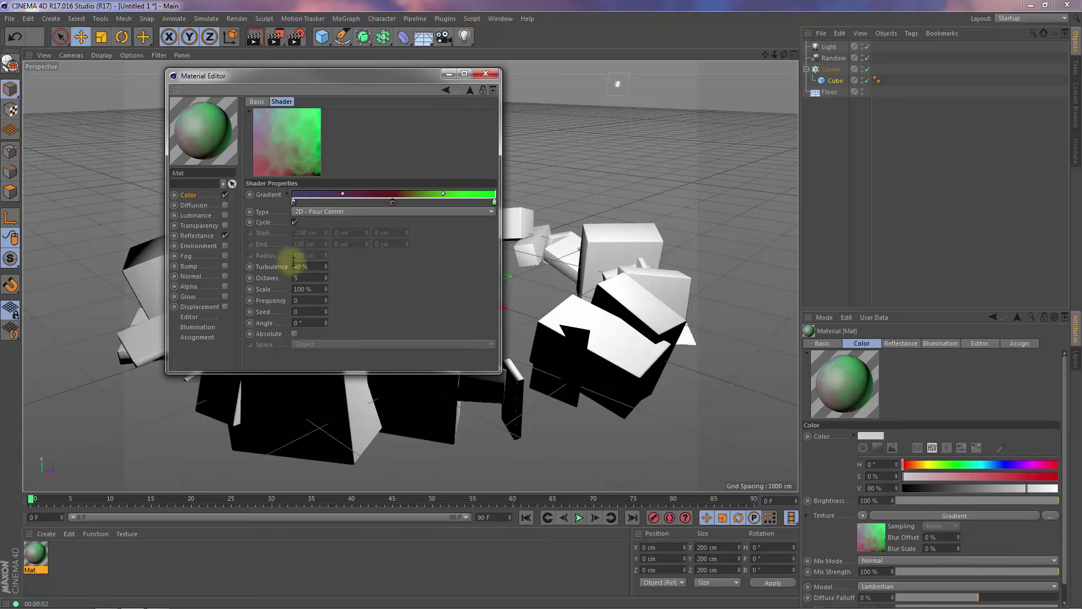
Add a Ward reflection layer to Mat and lower its reflection strength to 30%
{"action": "left_click", "coordinate": [197, 235]}
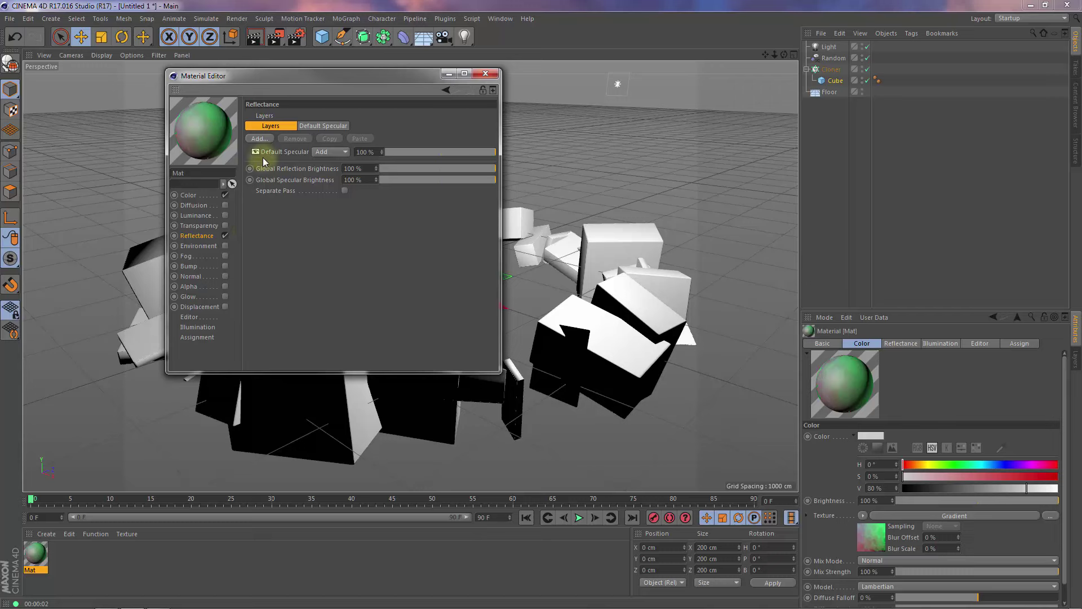
{"action": "left_click", "coordinate": [258, 139]}
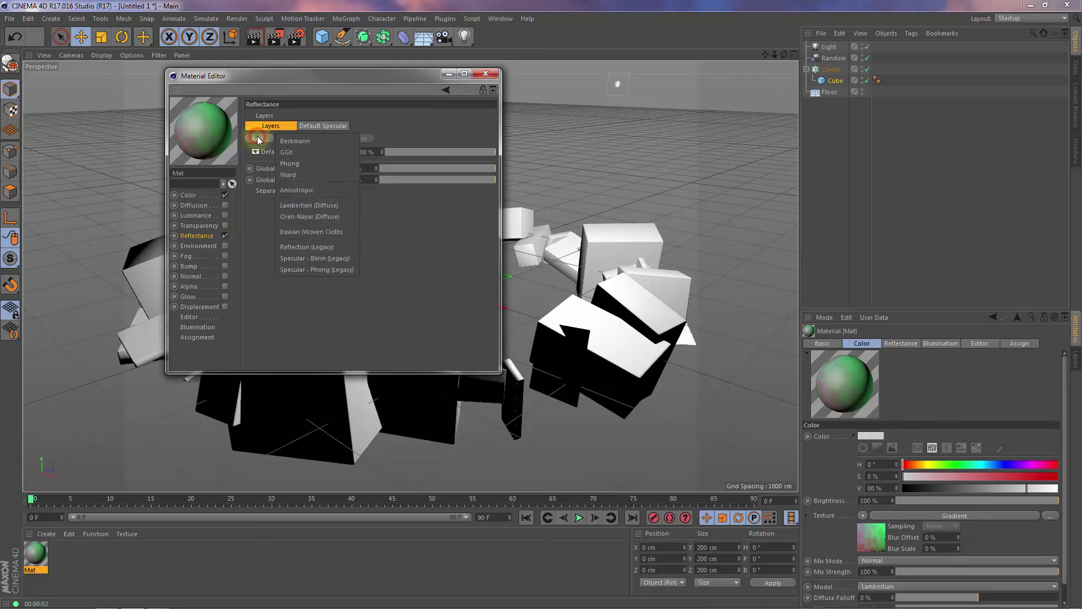
{"action": "left_click", "coordinate": [296, 176]}
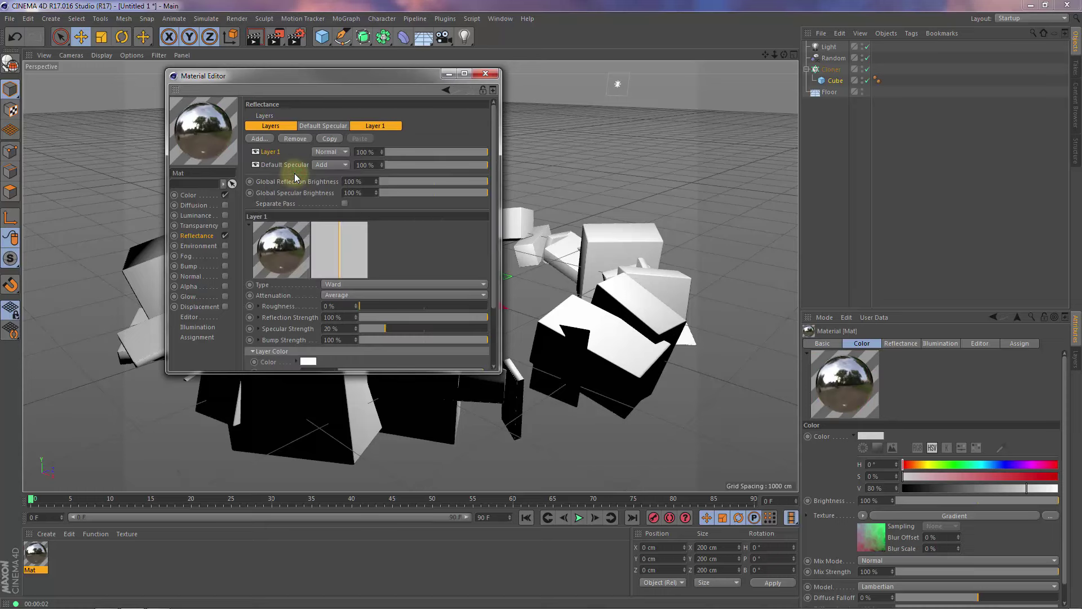
{"action": "left_click", "coordinate": [414, 151]}
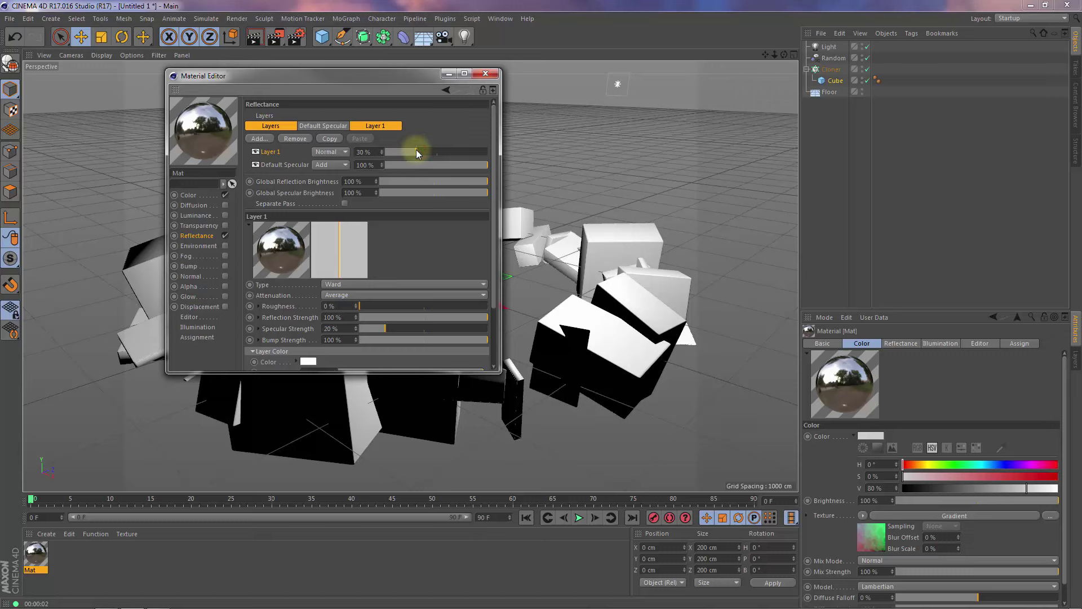
{"action": "left_click", "coordinate": [391, 125]}
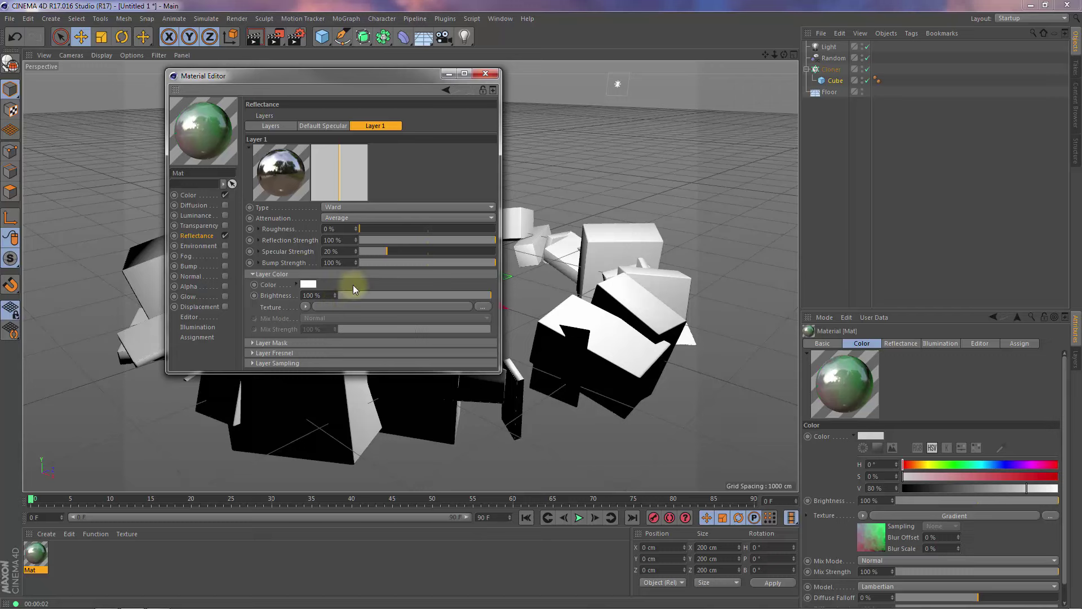
{"action": "left_click", "coordinate": [401, 239]}
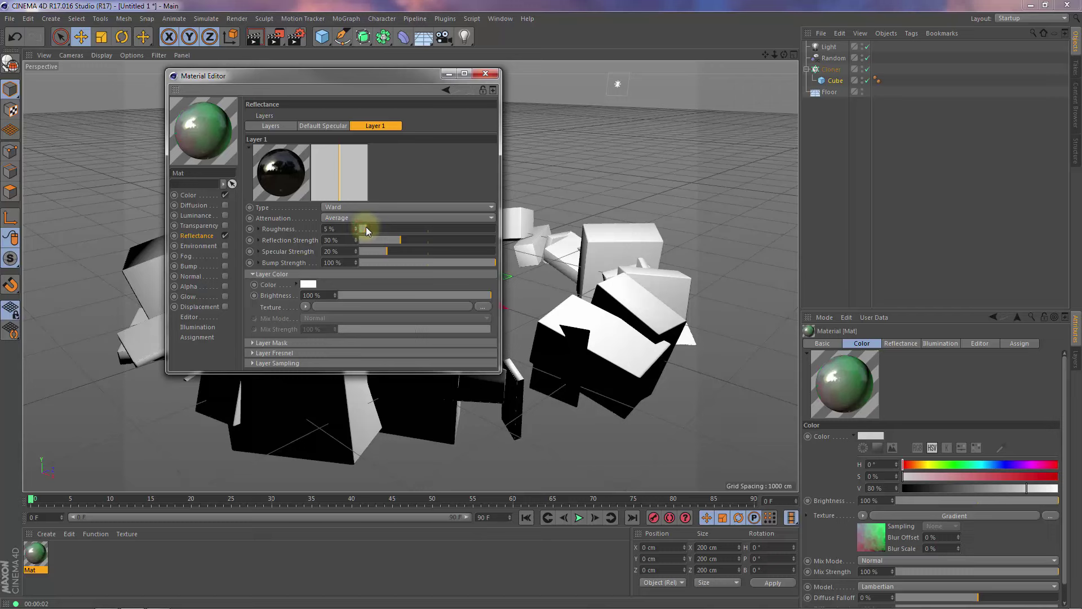
Give the Ward layer 5% roughness and Conductor Fresnel, then close the Material Editor
{"action": "left_click", "coordinate": [251, 364]}
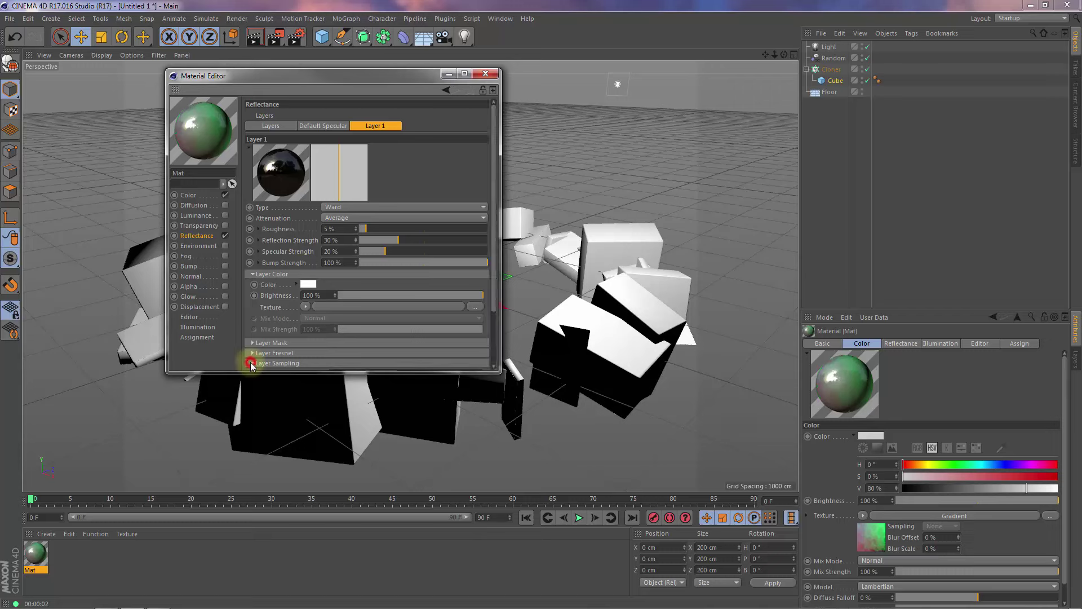
{"action": "left_click_drag", "start_coordinate": [491, 269], "coordinate": [496, 333]}
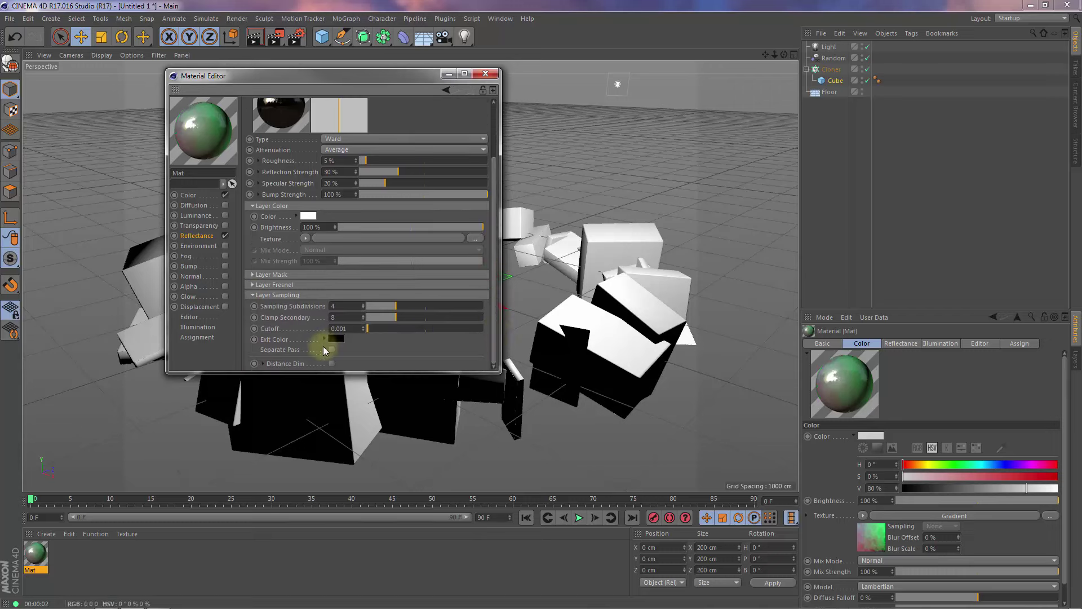
{"action": "left_click", "coordinate": [251, 285]}
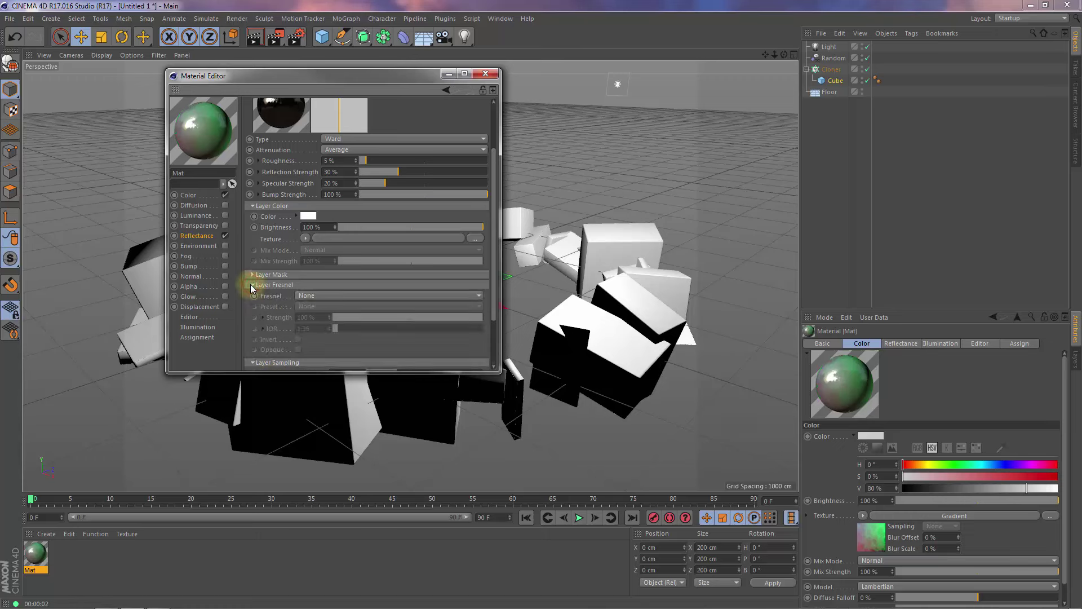
{"action": "left_click", "coordinate": [320, 293]}
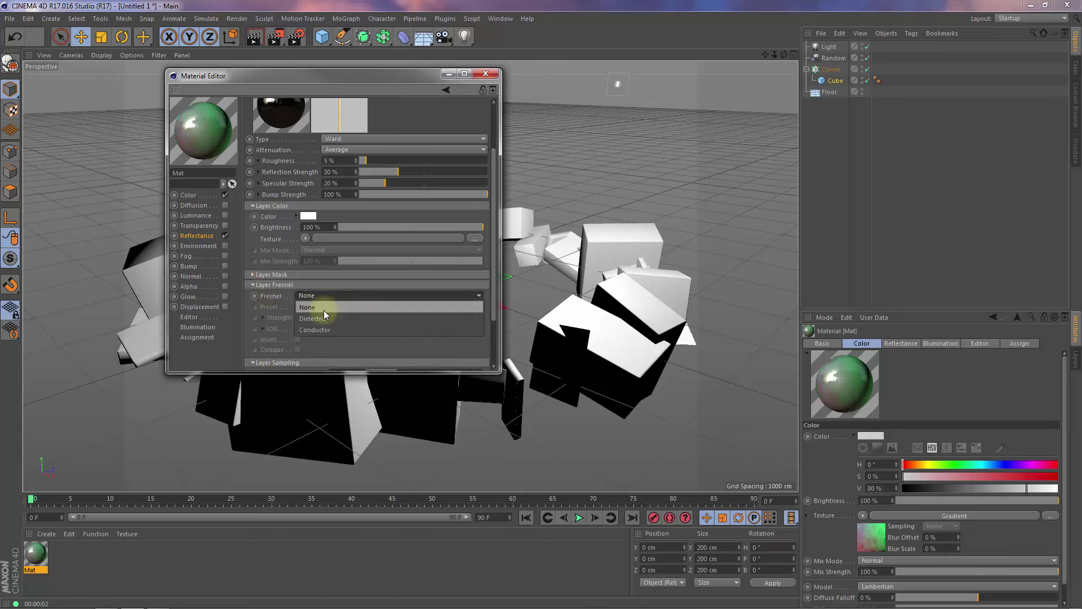
{"action": "left_click", "coordinate": [321, 330]}
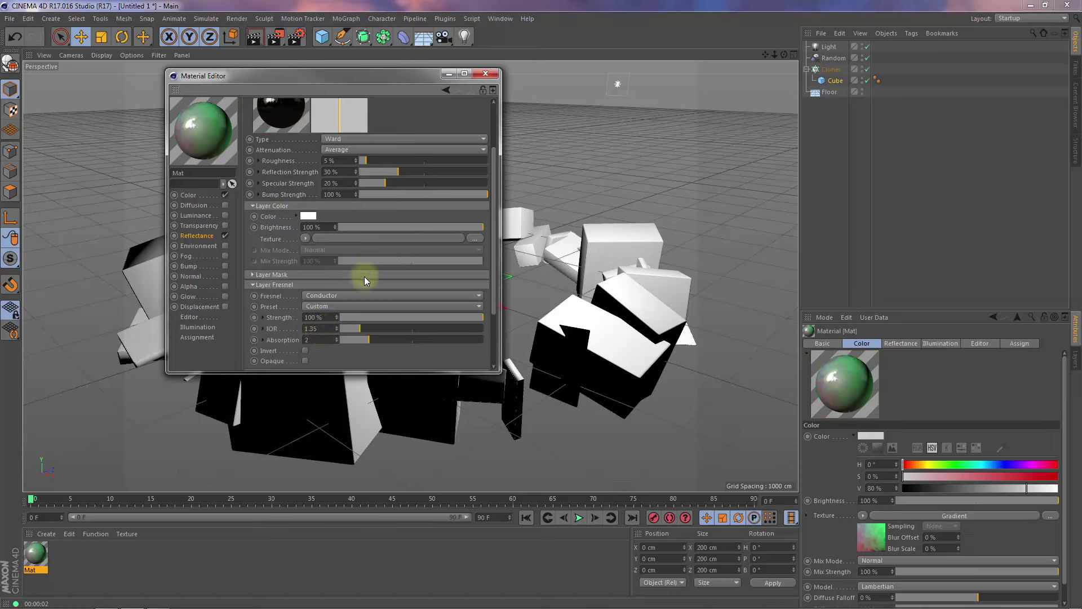
{"action": "left_click", "coordinate": [485, 73]}
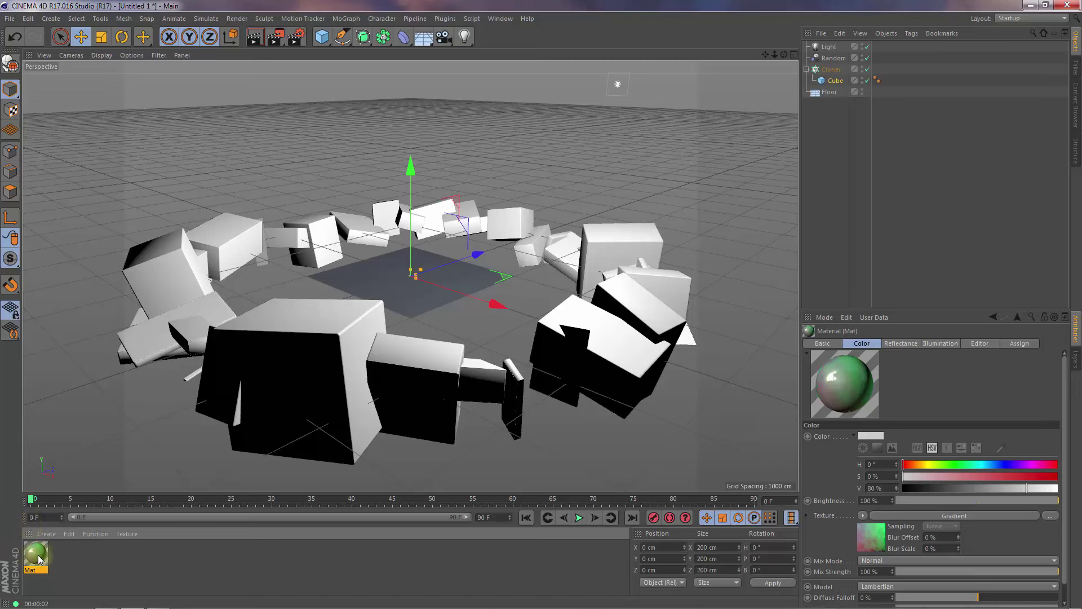
Drop Mat onto the Cloner and render the view to preview the green-red mottled cubes
{"action": "left_click_drag", "start_coordinate": [40, 559], "coordinate": [832, 70]}
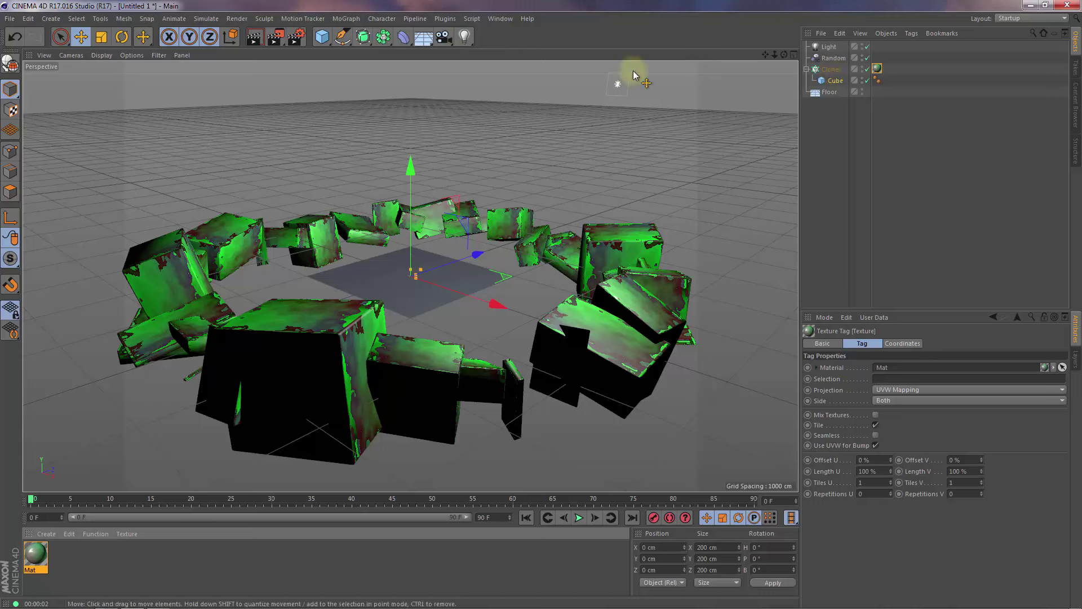
{"action": "left_click", "coordinate": [255, 38]}
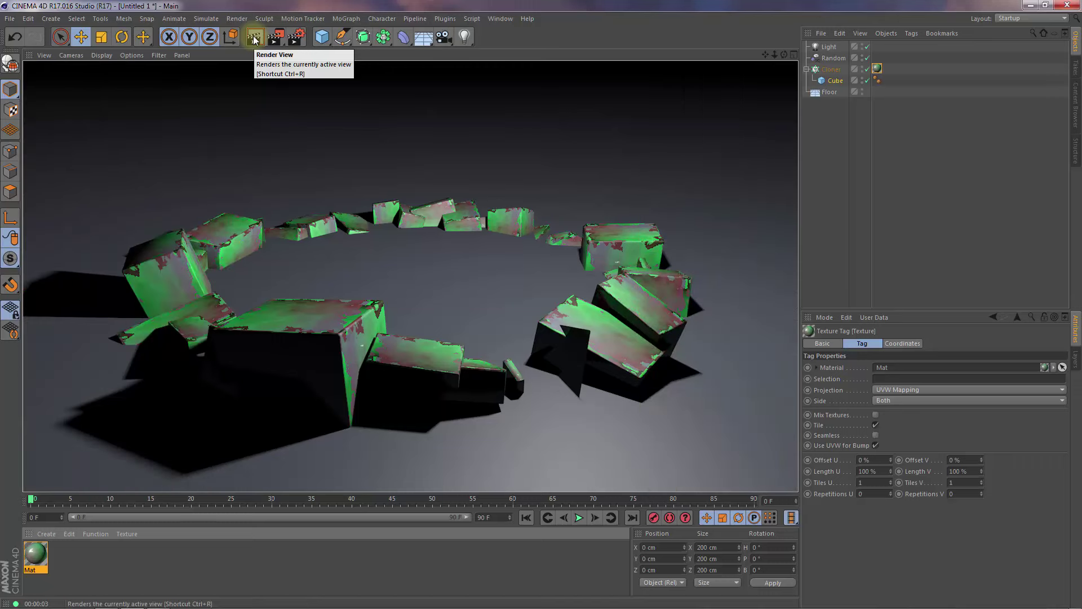
Create material Mat.1 and bring up the texture choices for its Color channel
{"action": "double_click", "coordinate": [91, 556]}
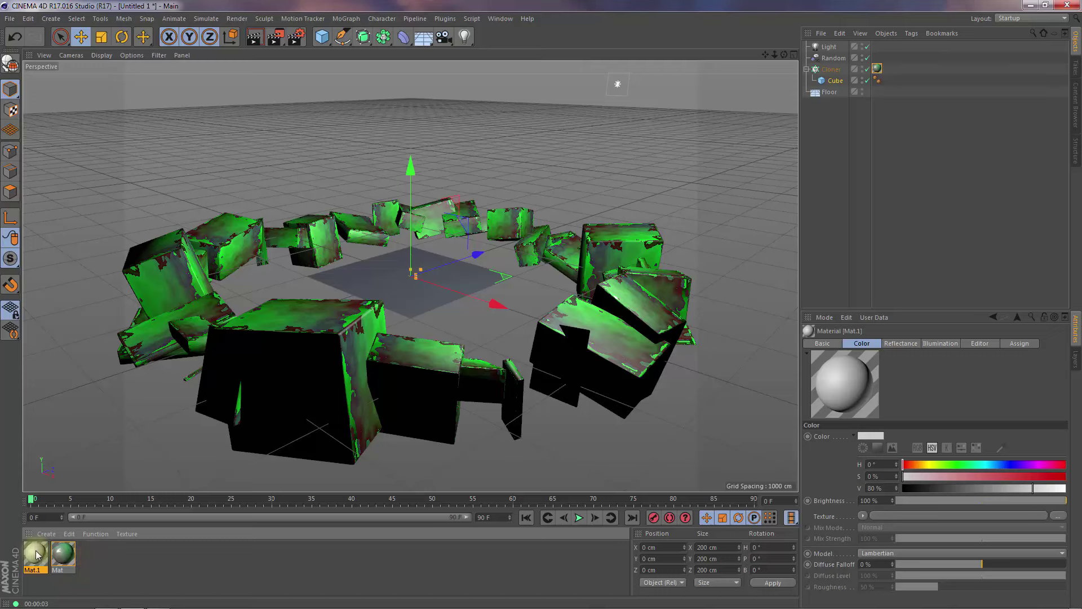
{"action": "double_click", "coordinate": [35, 559]}
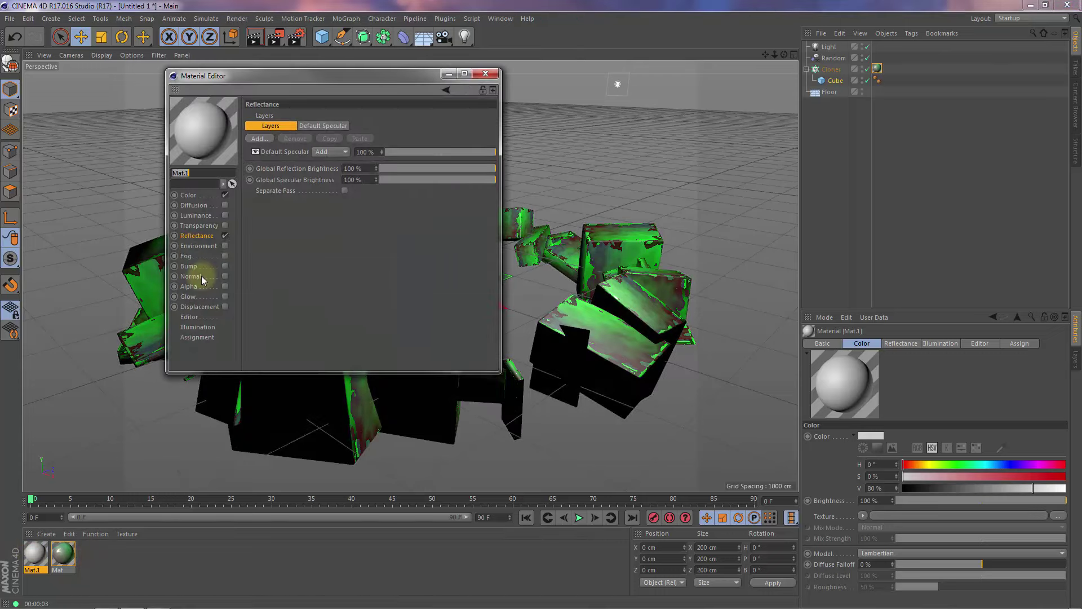
{"action": "left_click", "coordinate": [187, 196]}
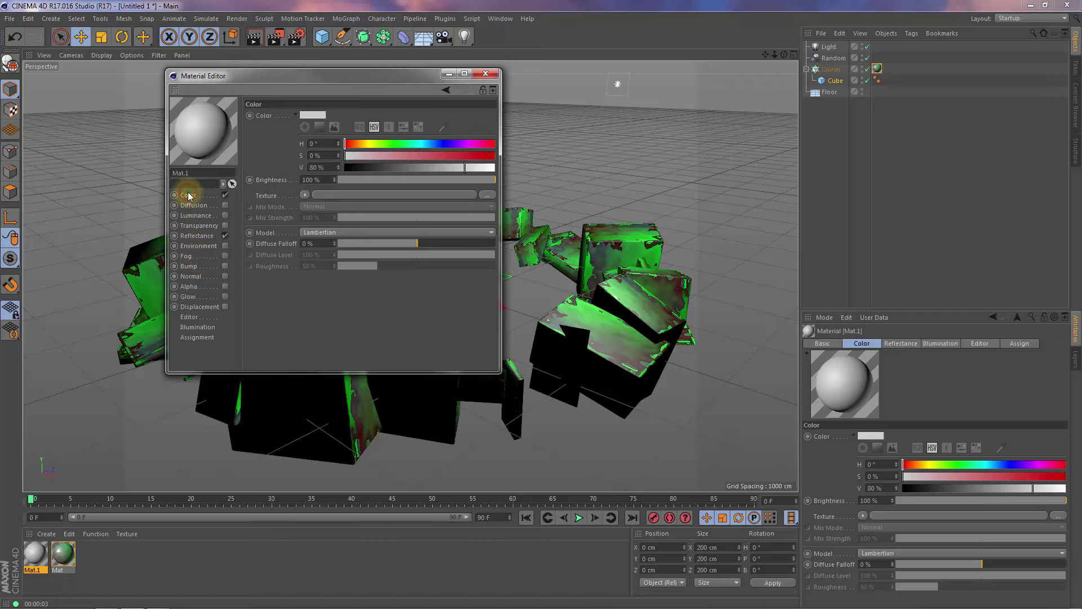
{"action": "left_click", "coordinate": [305, 195]}
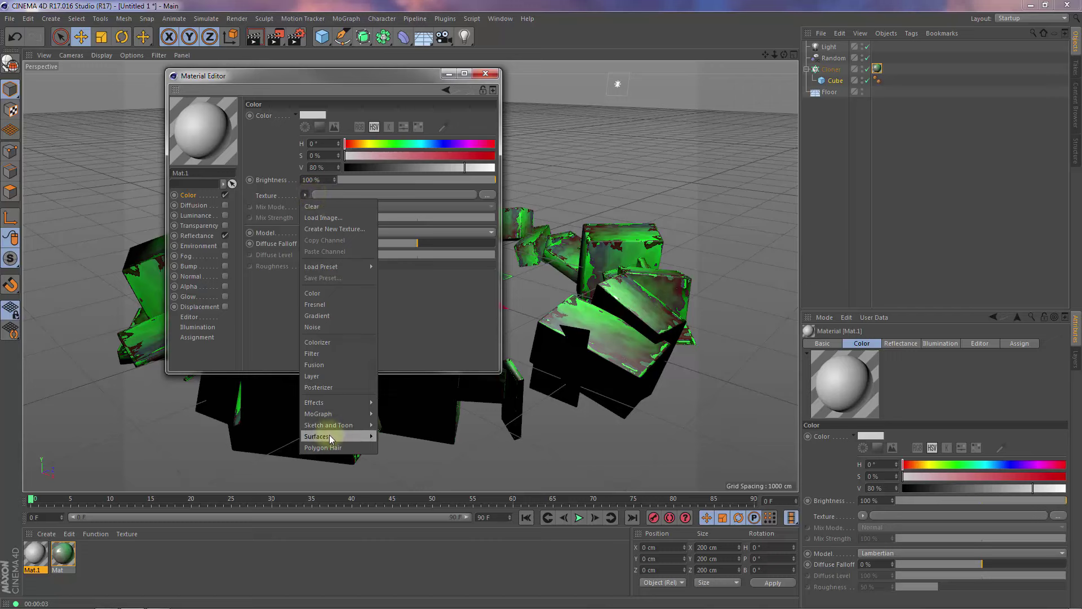
{"action": "mouse_move", "coordinate": [318, 436]}
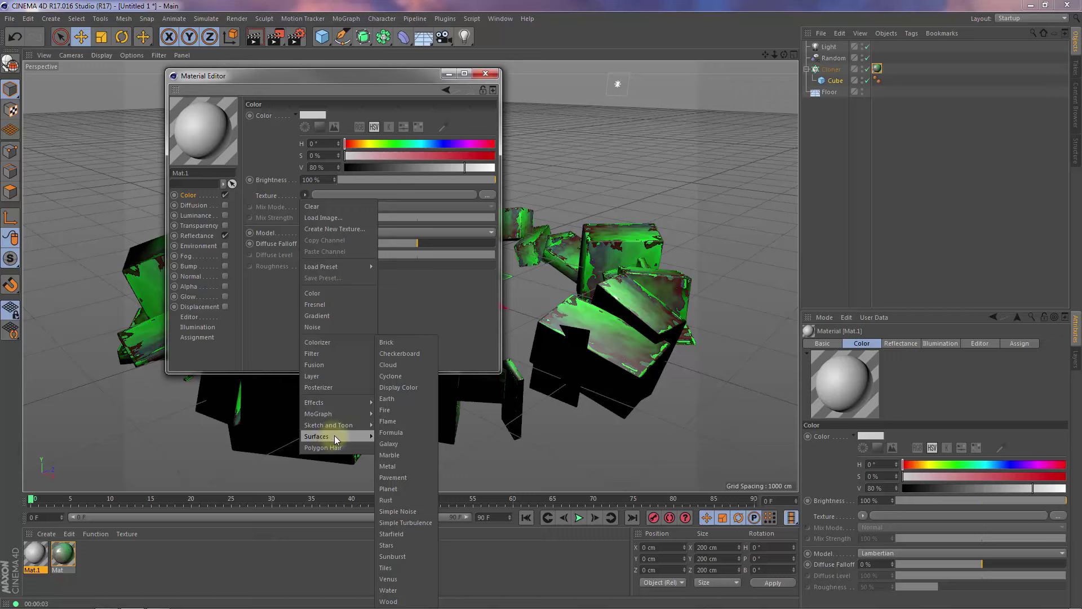
Use a Tiles shader as Mat.1's colour texture with bright green Tiles Color 1
{"action": "left_click", "coordinate": [390, 564]}
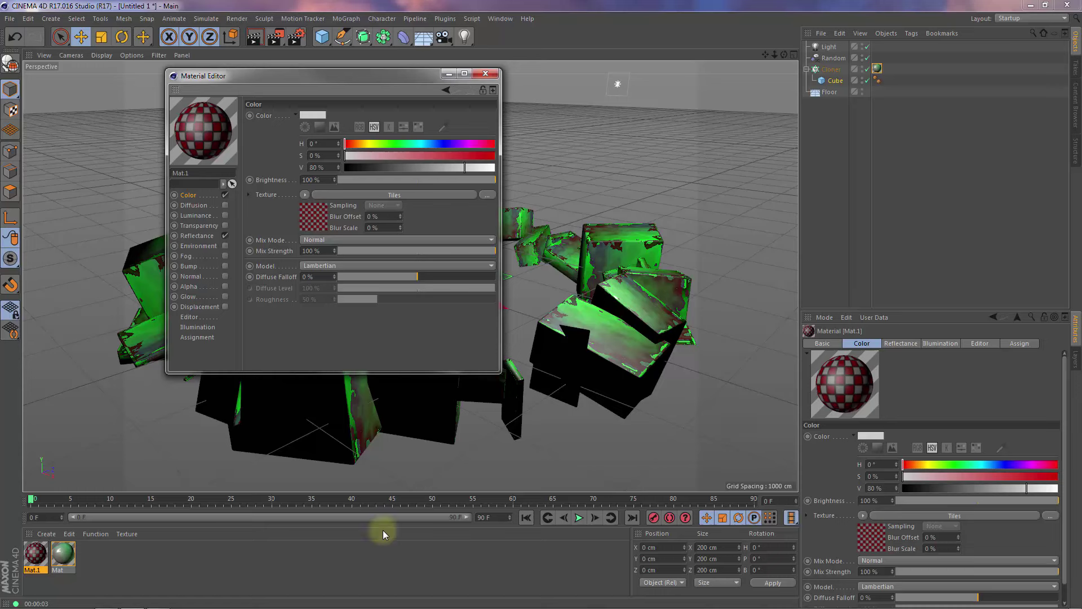
{"action": "left_click", "coordinate": [355, 195]}
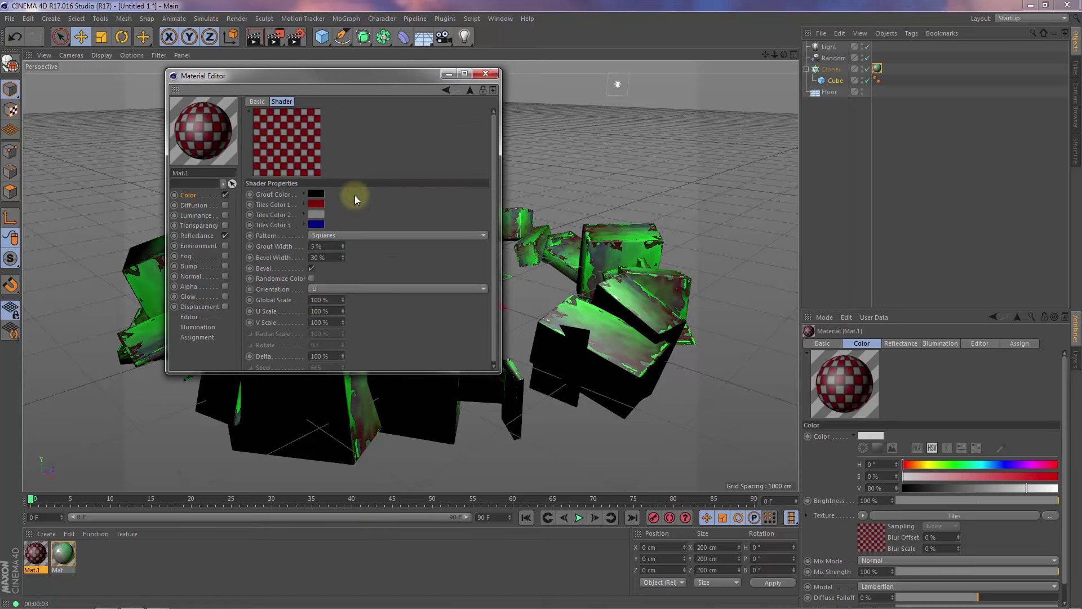
{"action": "left_click", "coordinate": [316, 204]}
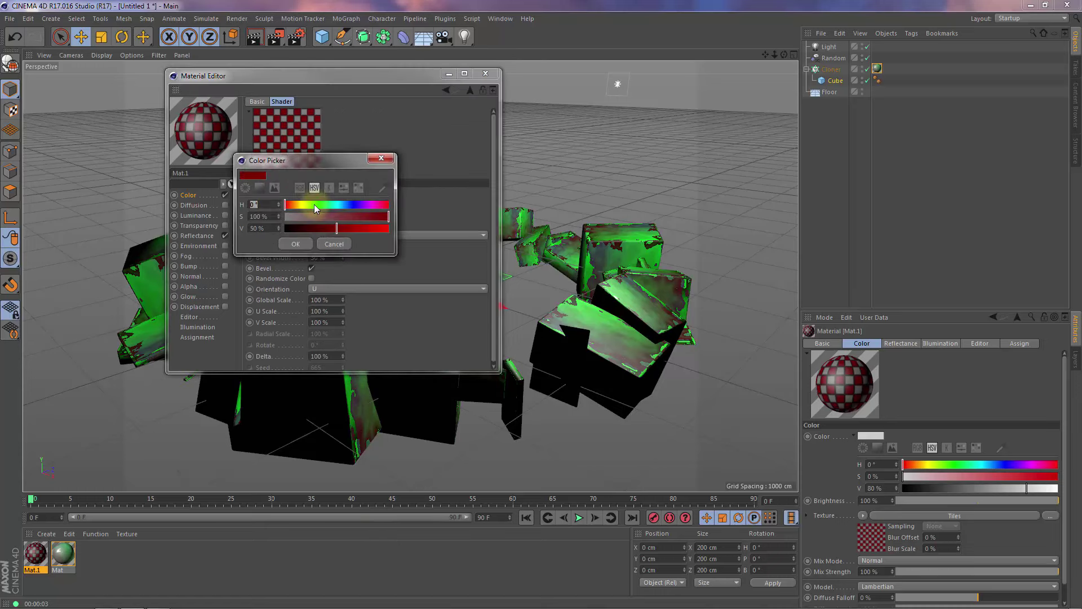
{"action": "left_click", "coordinate": [313, 204]}
{"action": "left_click_drag", "start_coordinate": [336, 228], "coordinate": [379, 227]}
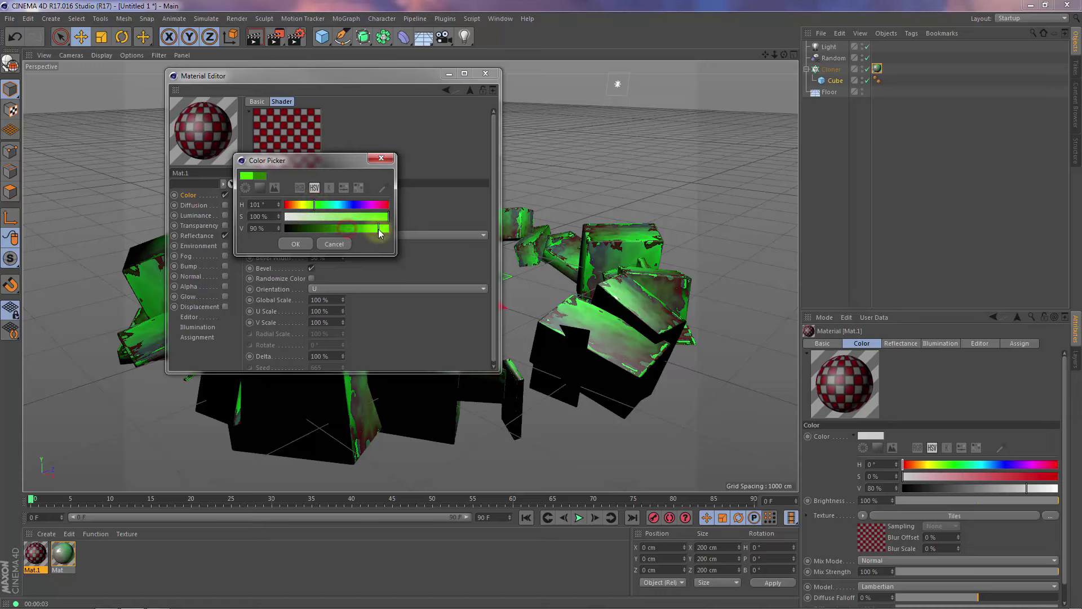
{"action": "left_click", "coordinate": [303, 244]}
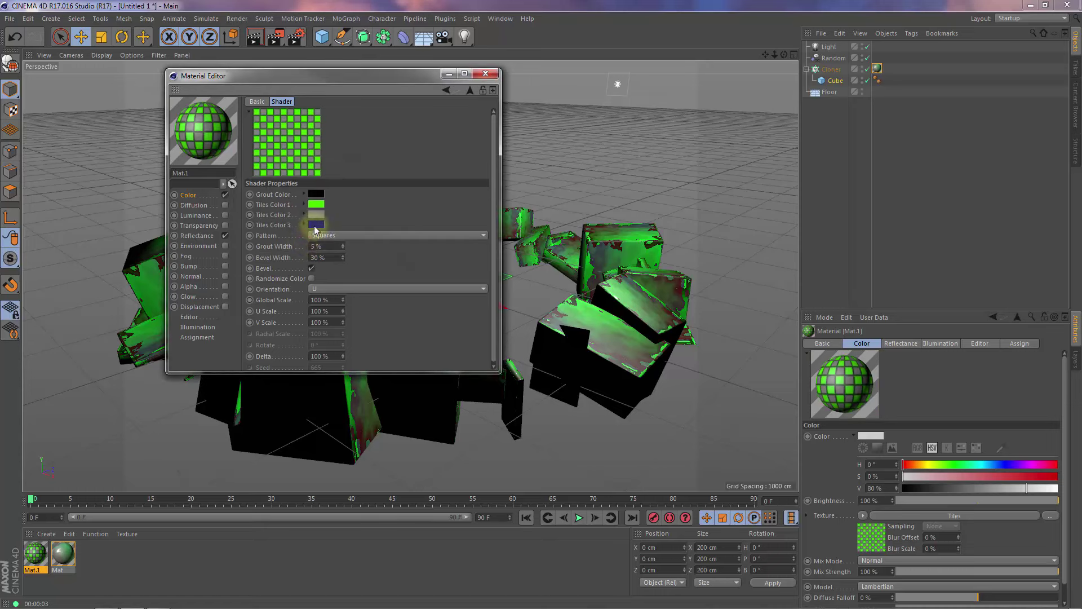
Make Tiles Color 3 and Tiles Color 2 a very dark blue
{"action": "left_click", "coordinate": [315, 222]}
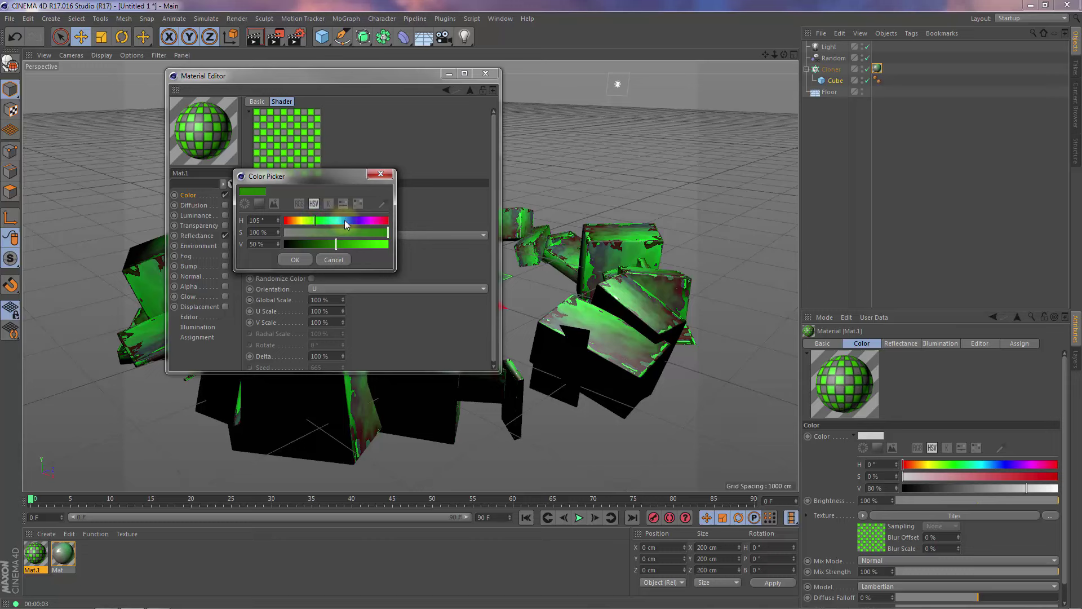
{"action": "mouse_move", "coordinate": [344, 220]}
{"action": "left_mouse_down"}
{"action": "mouse_move", "coordinate": [358, 222]}
{"action": "mouse_move", "coordinate": [320, 244]}
{"action": "left_mouse_up"}
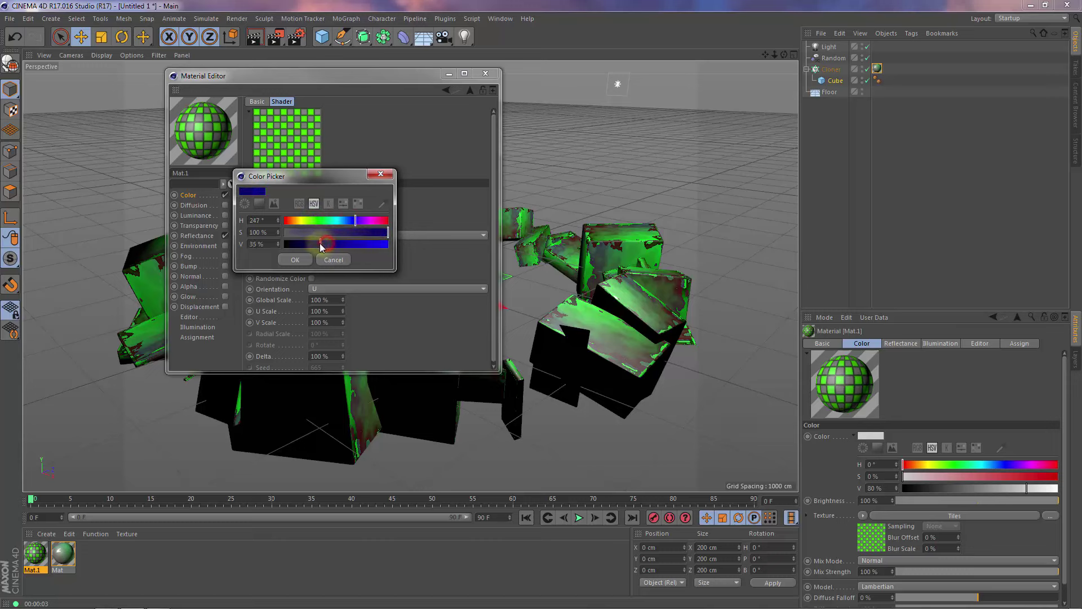
{"action": "left_click", "coordinate": [305, 262]}
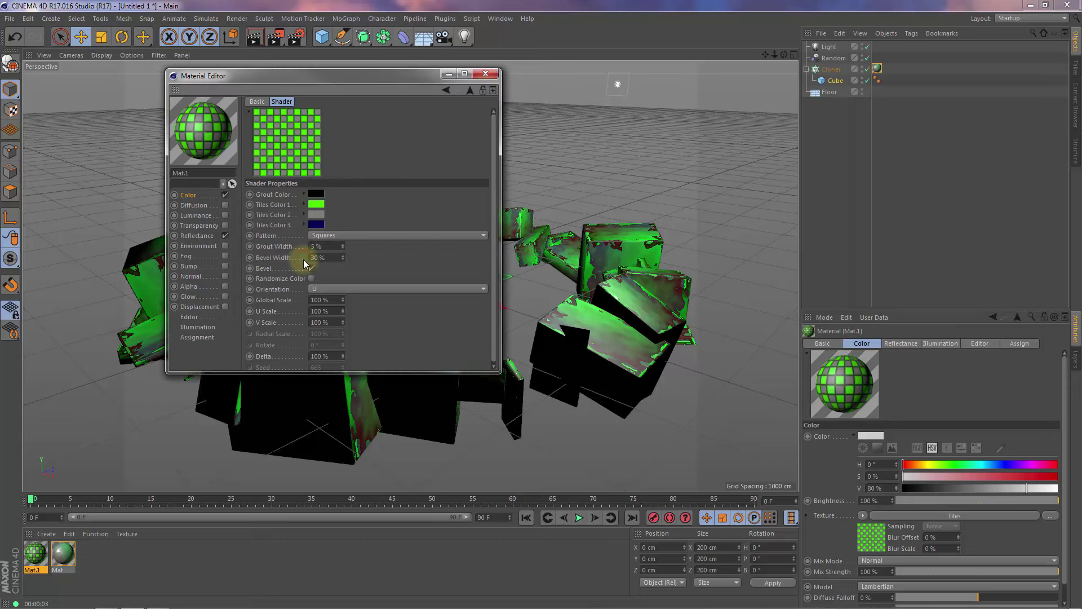
{"action": "left_click", "coordinate": [317, 214]}
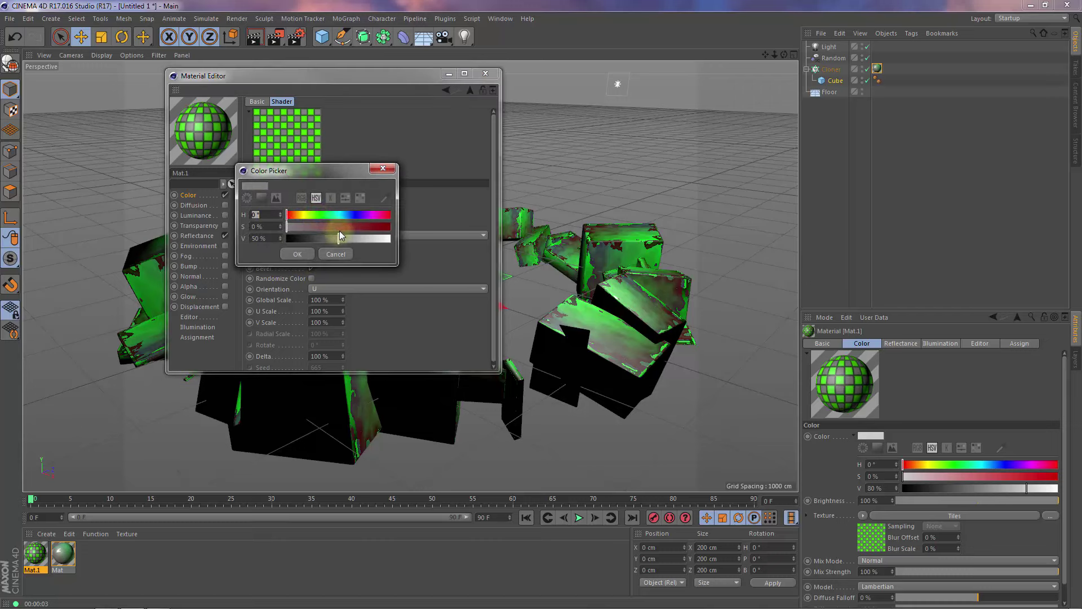
{"action": "left_click", "coordinate": [357, 214]}
{"action": "left_click_drag", "start_coordinate": [350, 225], "coordinate": [374, 227]}
{"action": "left_click_drag", "start_coordinate": [308, 238], "coordinate": [297, 239]}
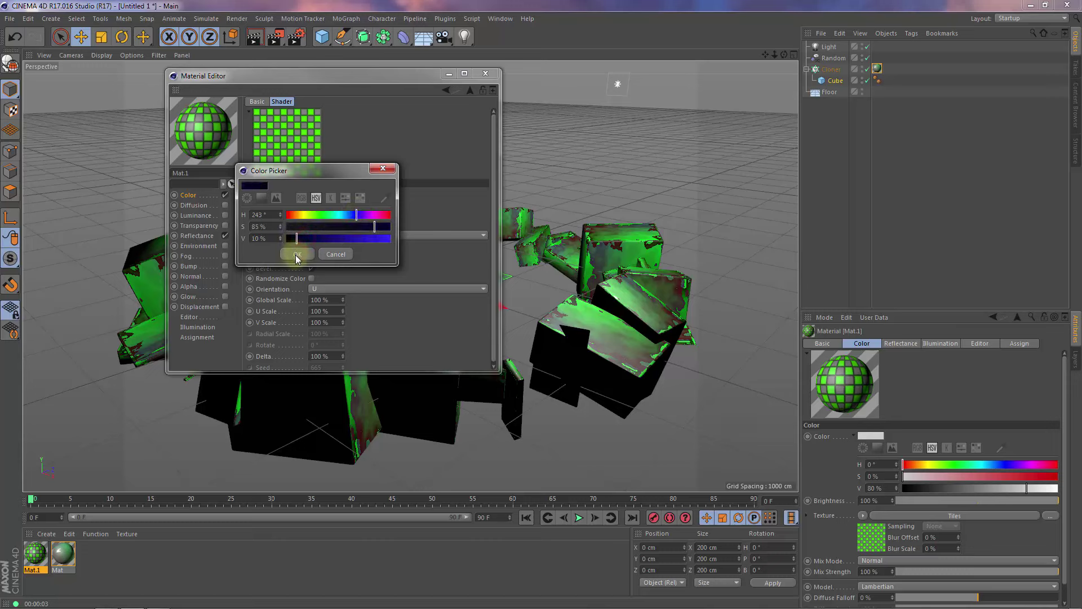
{"action": "left_click", "coordinate": [297, 255]}
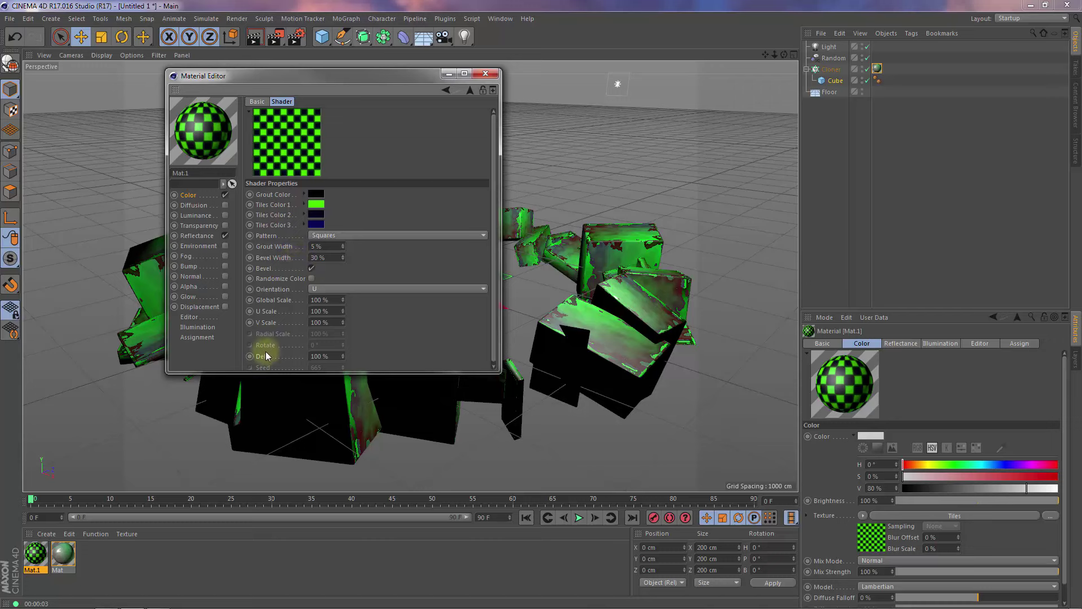
Add a Ward reflection layer at 20% strength to Mat.1 and apply Mat.1 to the Floor
{"action": "left_click", "coordinate": [195, 236]}
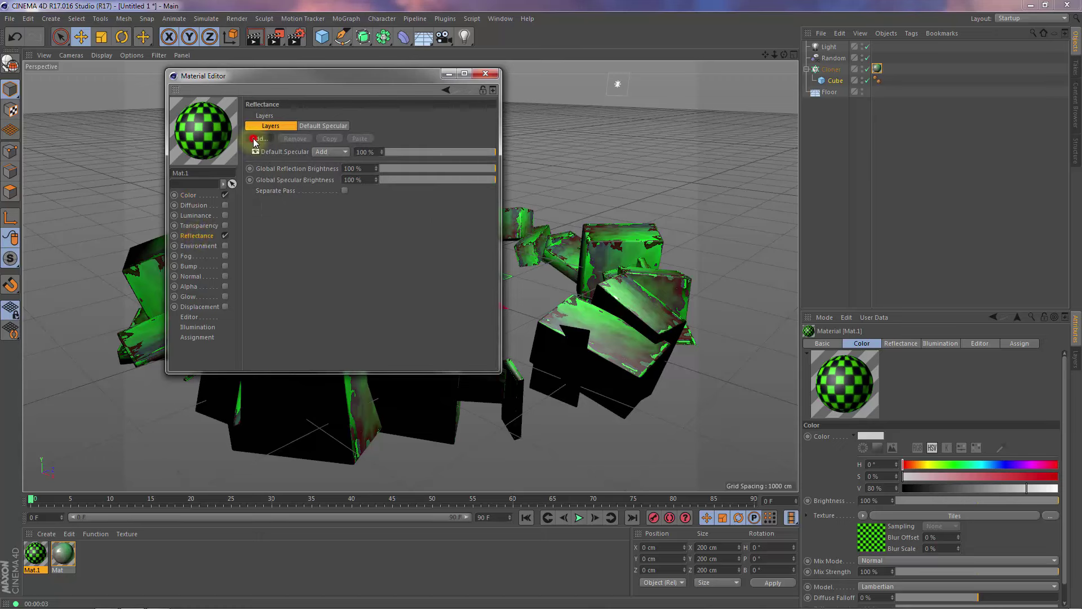
{"action": "left_click", "coordinate": [259, 139]}
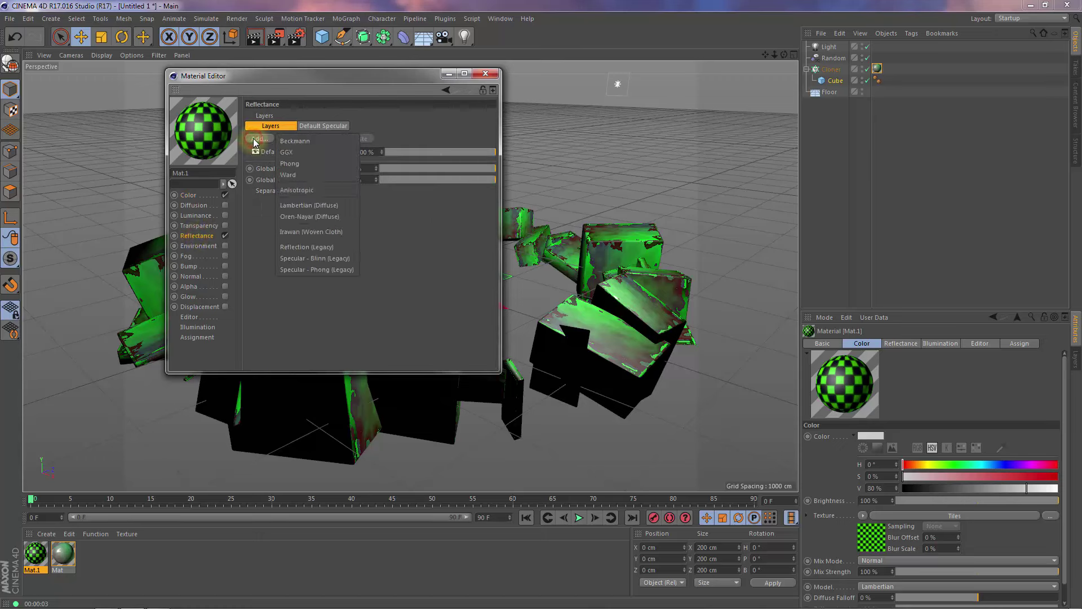
{"action": "left_click", "coordinate": [284, 174]}
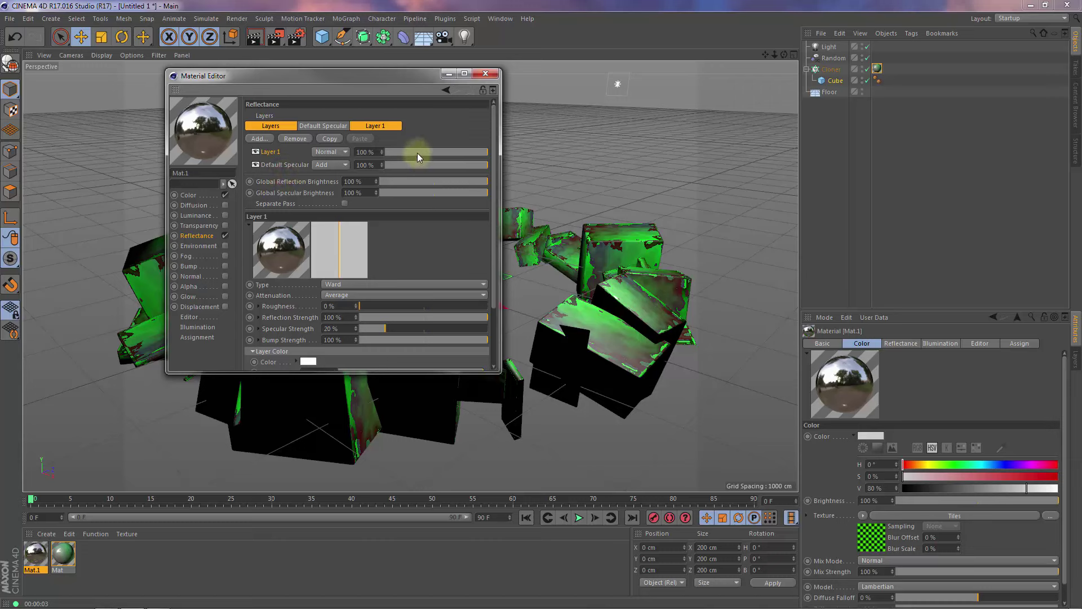
{"action": "left_click_drag", "start_coordinate": [417, 154], "coordinate": [413, 152]}
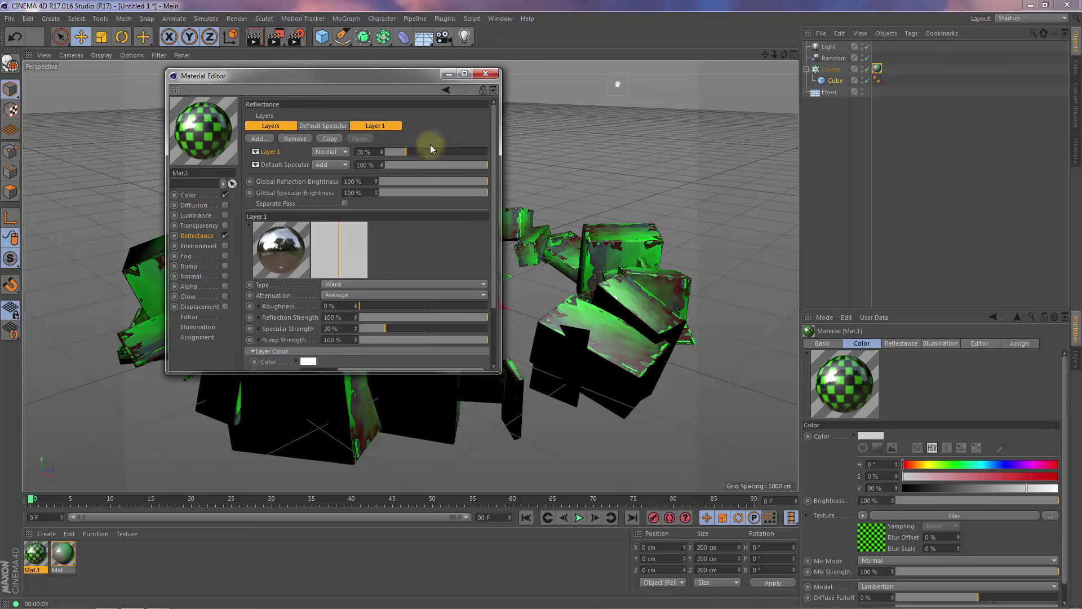
{"action": "left_click", "coordinate": [485, 73]}
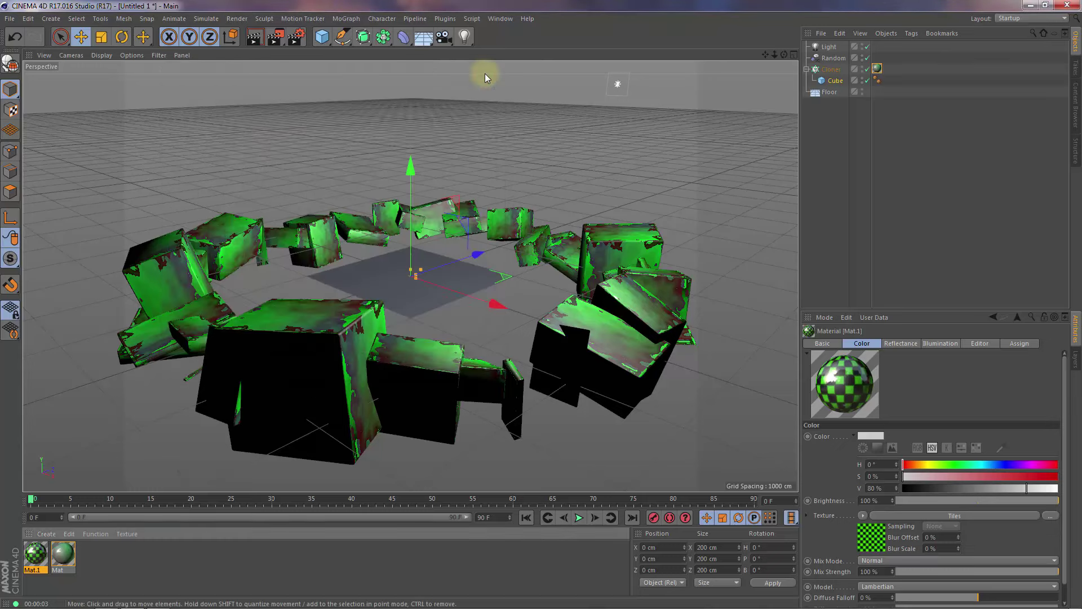
{"action": "mouse_move", "coordinate": [37, 556]}
{"action": "left_mouse_down"}
{"action": "mouse_move", "coordinate": [106, 415]}
{"action": "mouse_move", "coordinate": [366, 273]}
{"action": "mouse_move", "coordinate": [385, 274]}
{"action": "left_mouse_up"}
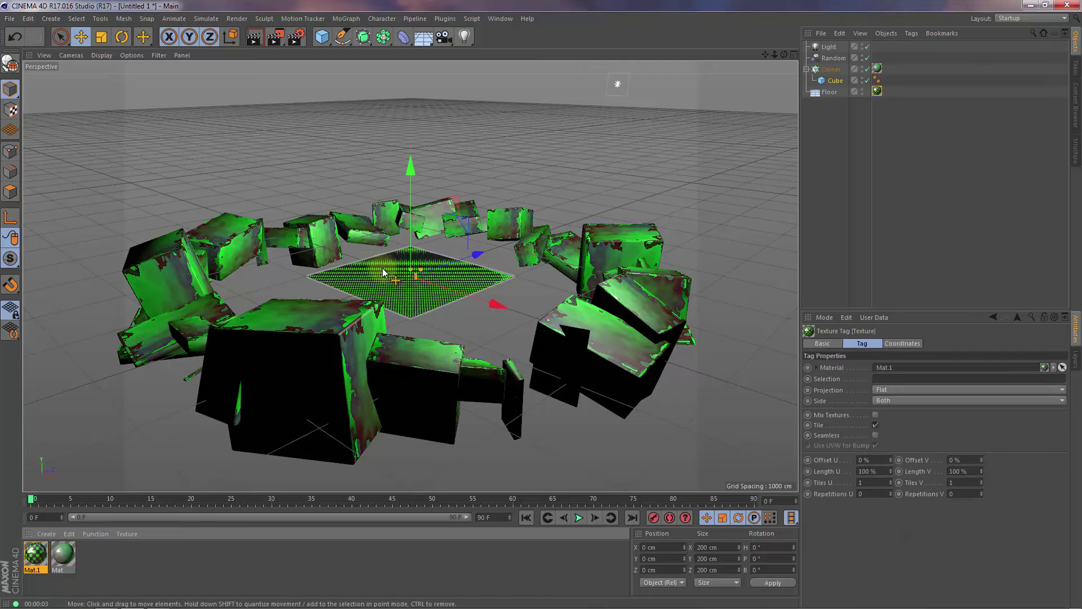
Render a preview of the scene, then reopen Mat.1 in the Material Editor
{"action": "left_click", "coordinate": [255, 37]}
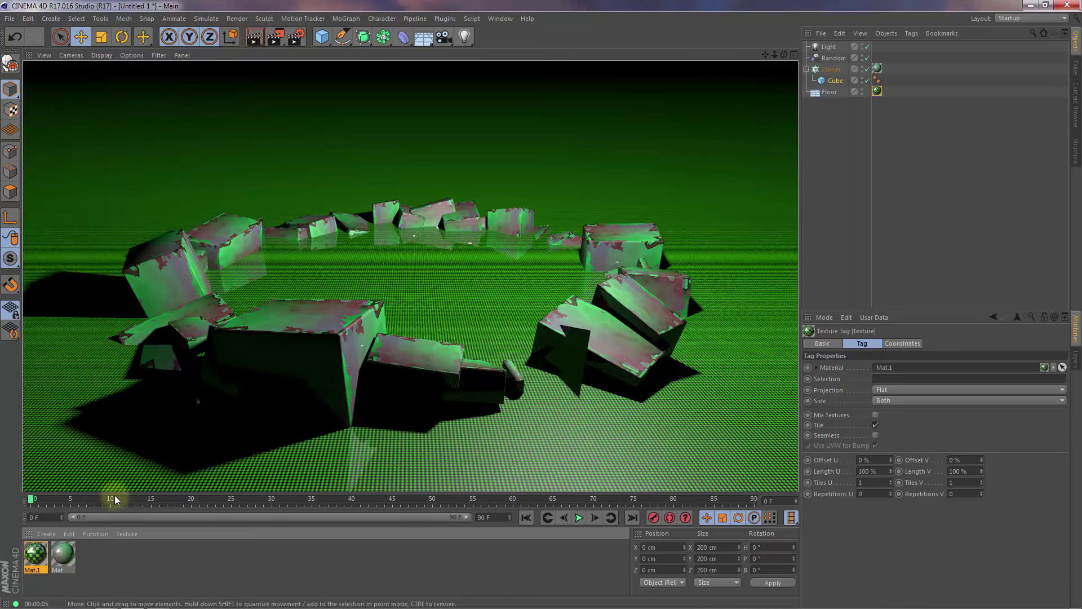
{"action": "double_click", "coordinate": [35, 557]}
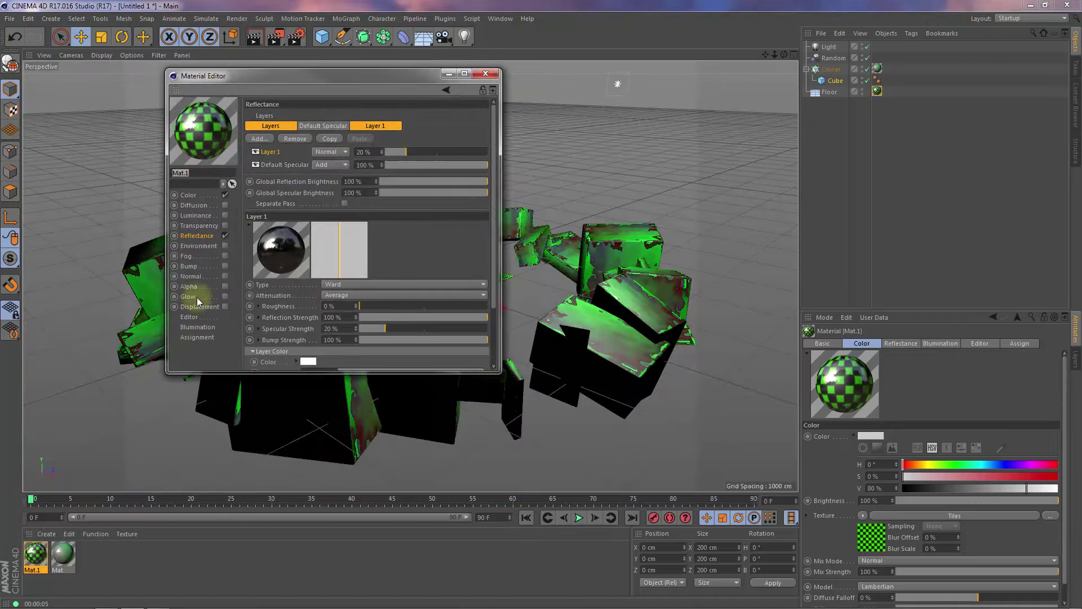
Set Mat.1's Tiles shader Global, U and V Scale all to 300%, then close the editor
{"action": "left_click", "coordinate": [189, 195]}
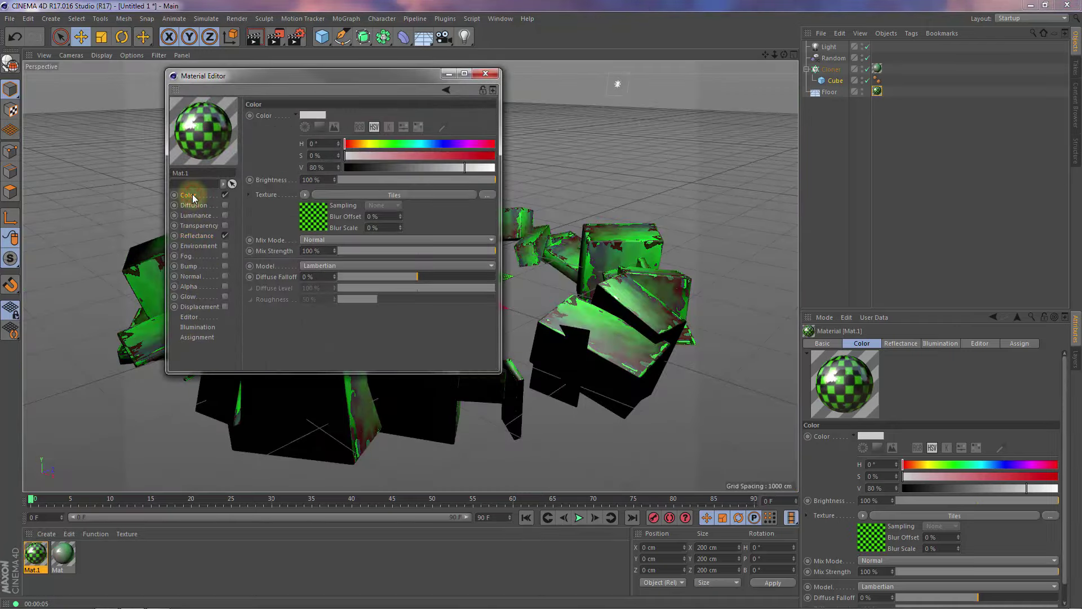
{"action": "left_click", "coordinate": [345, 194]}
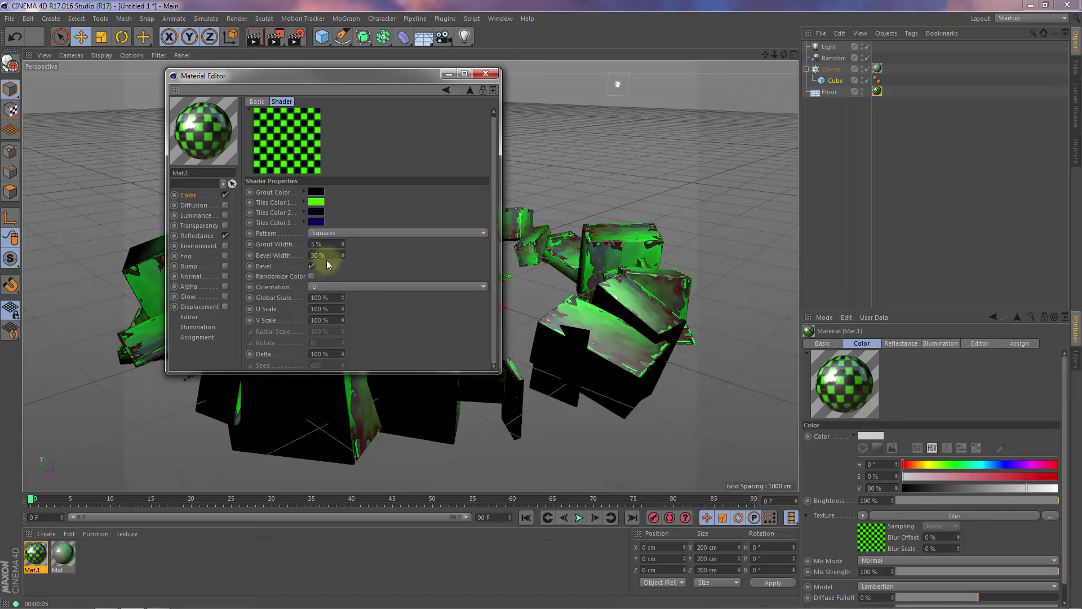
{"action": "left_click", "coordinate": [336, 297]}
{"action": "type", "text": "300"}
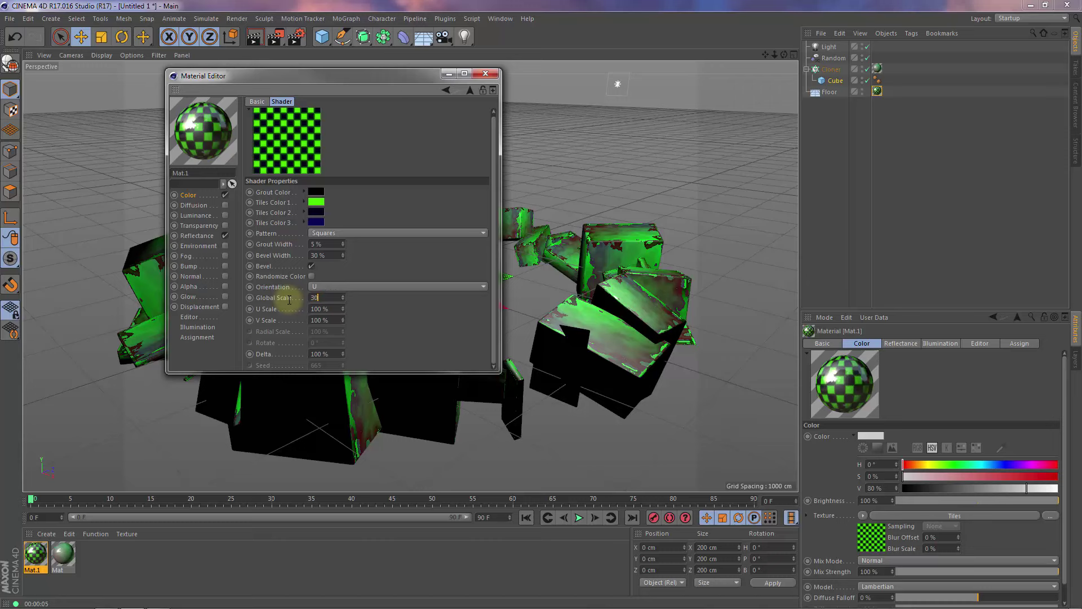
{"action": "key", "text": "Tab"}
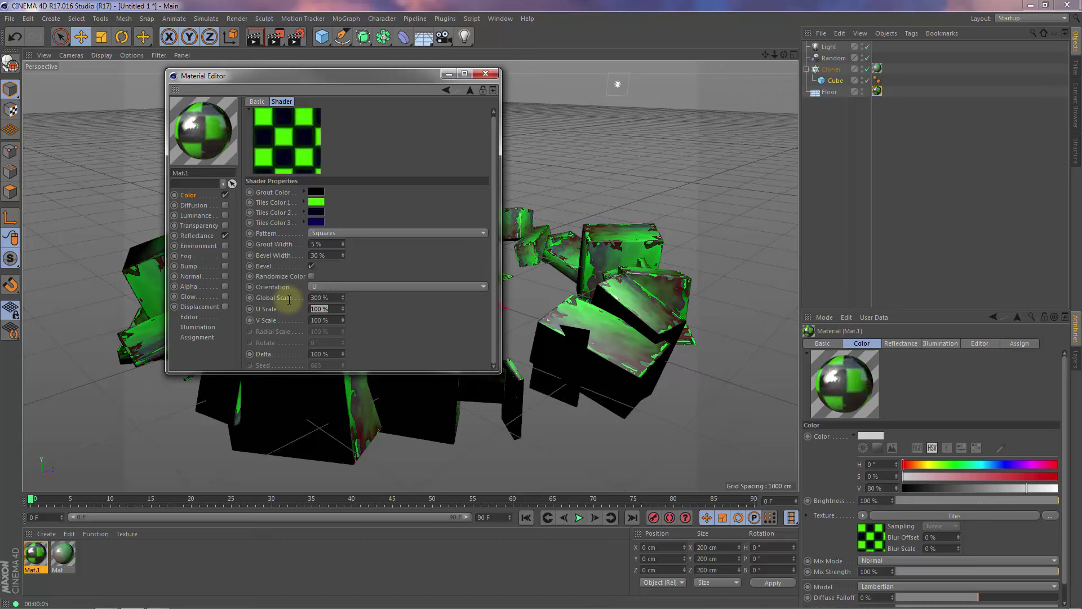
{"action": "type", "text": "300"}
{"action": "key", "text": "Tab"}
{"action": "type", "text": "30"}
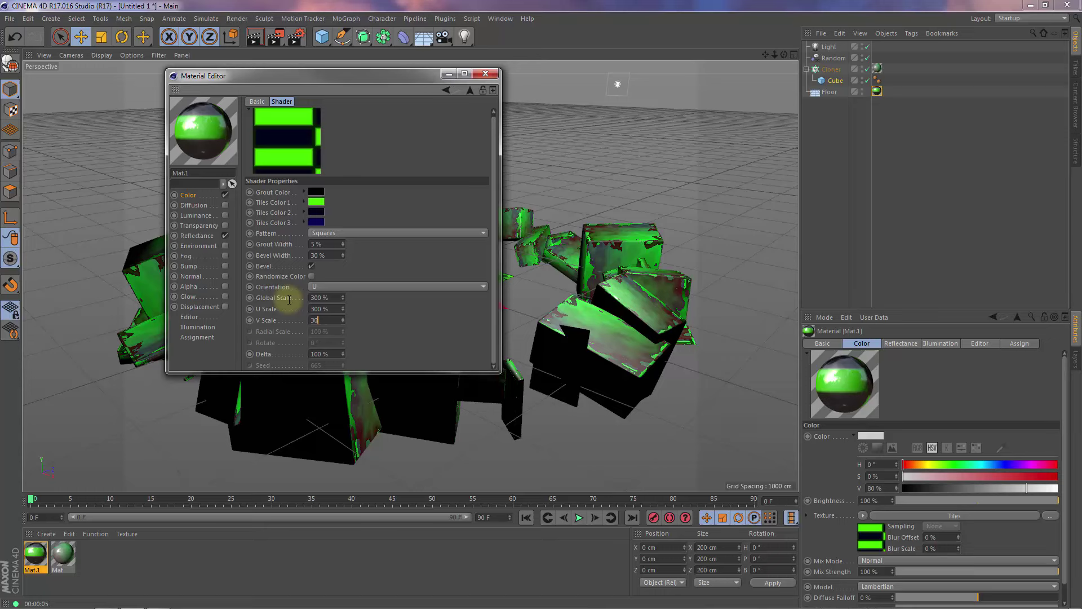
{"action": "type", "text": "0"}
{"action": "key", "text": "Return"}
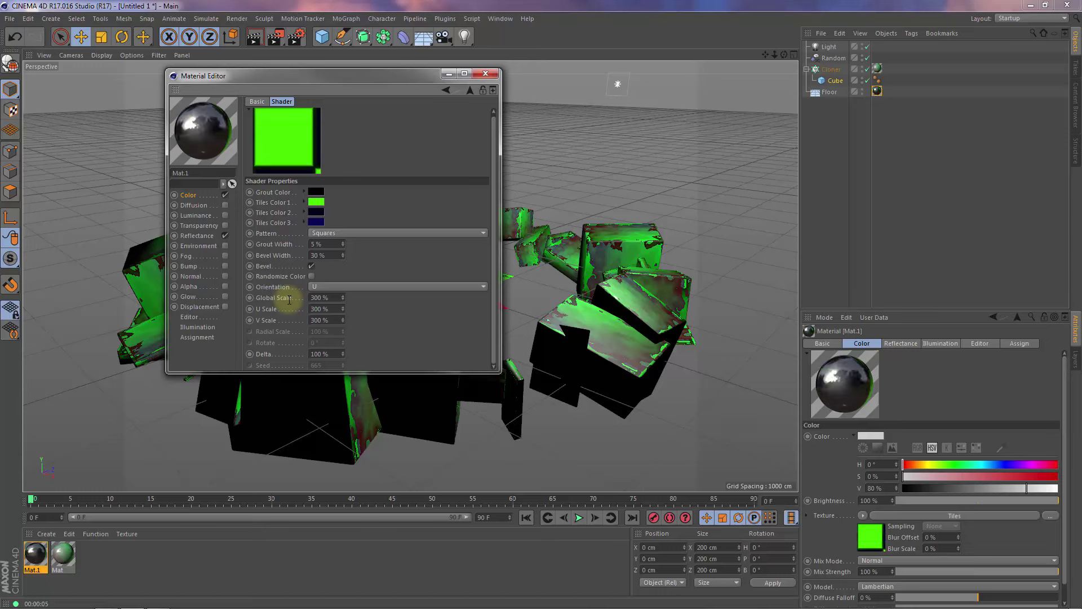
{"action": "left_click", "coordinate": [483, 73]}
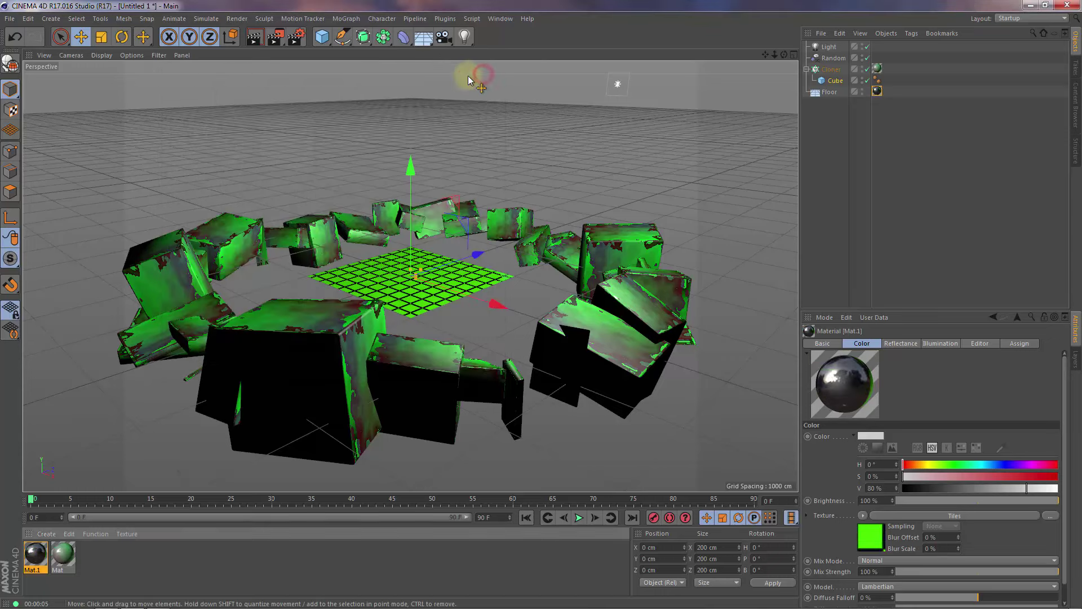
Render the view with the enlarged floor tiles and add a plain Camera object
{"action": "left_click", "coordinate": [257, 37]}
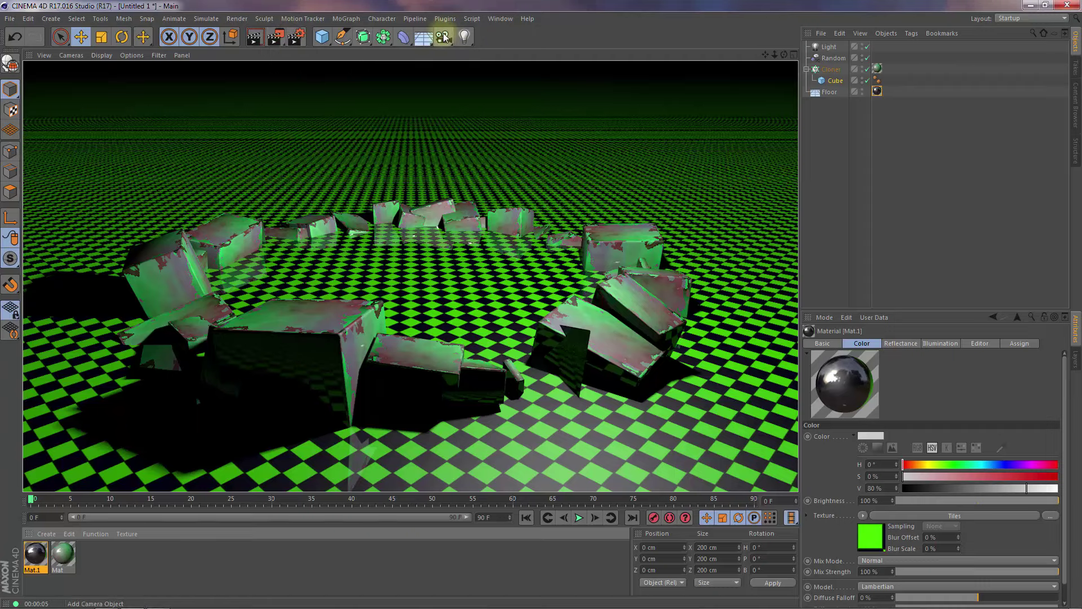
{"action": "left_click", "coordinate": [444, 37]}
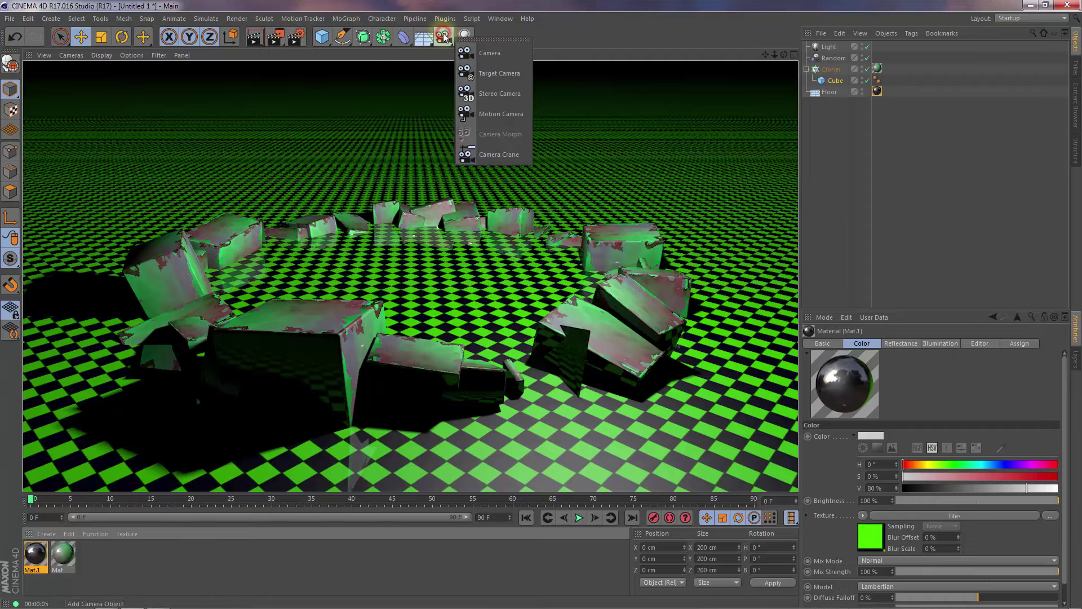
{"action": "left_click", "coordinate": [482, 56]}
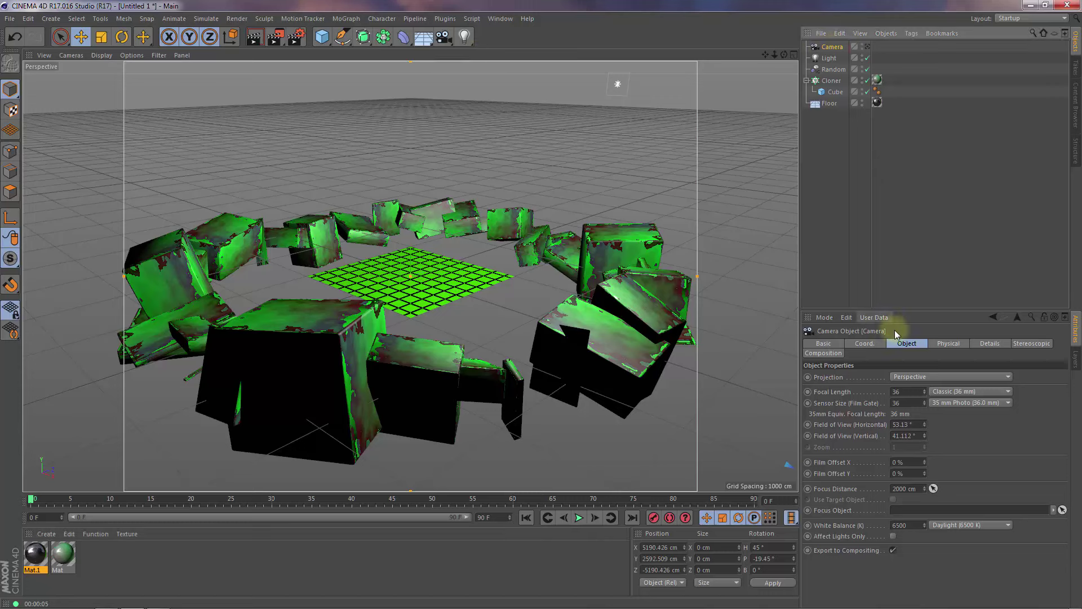
Place the camera at position 0, 50, 0 with heading and pitch of 0°
{"action": "left_click", "coordinate": [866, 345]}
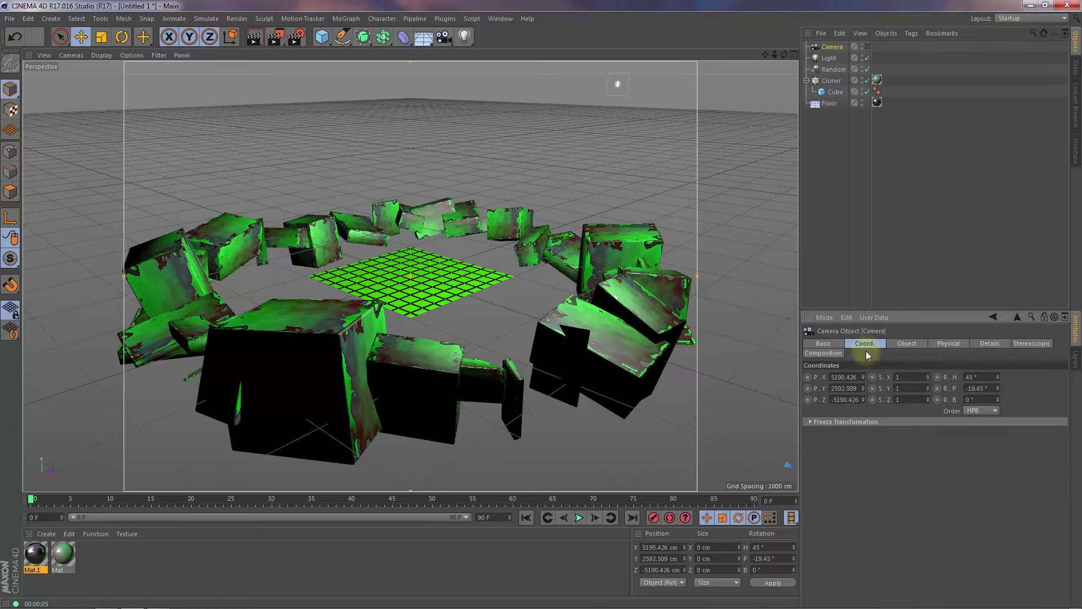
{"action": "left_click", "coordinate": [832, 377]}
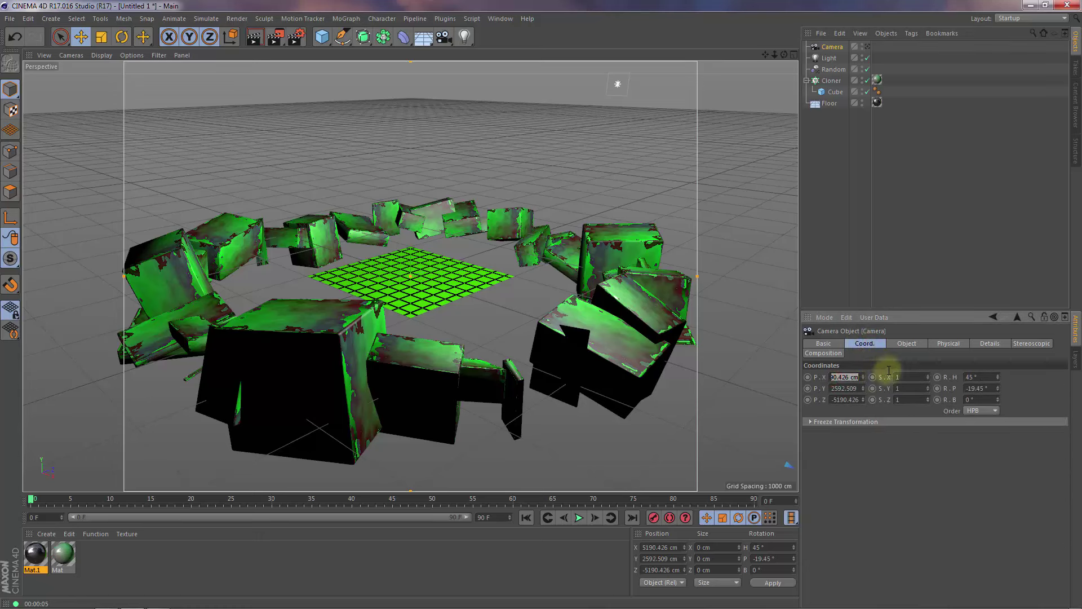
{"action": "type", "text": "0"}
{"action": "left_click", "coordinate": [851, 389]}
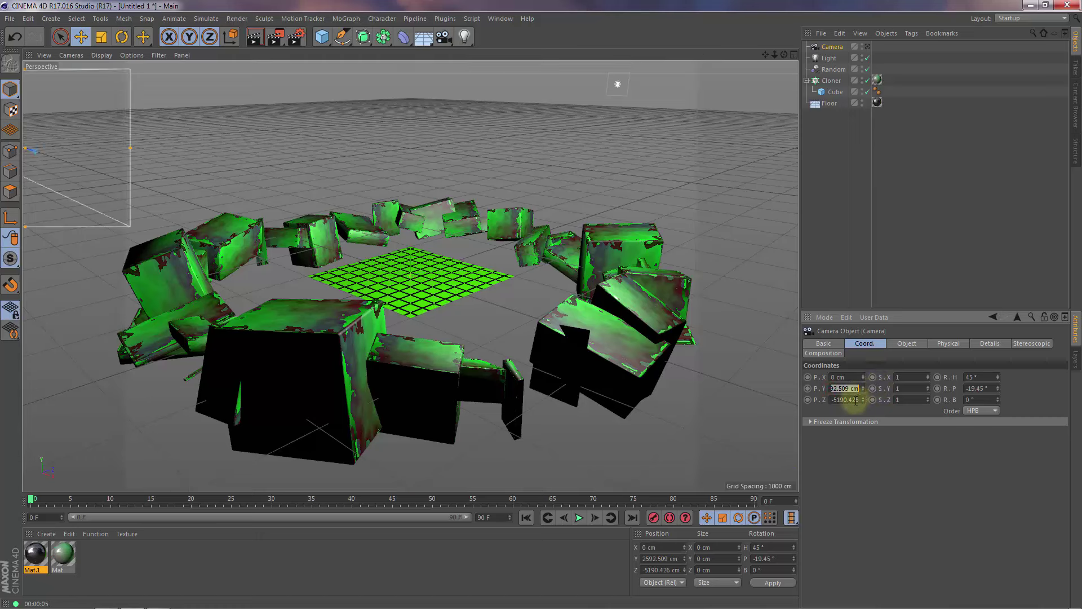
{"action": "type", "text": "50"}
{"action": "left_click", "coordinate": [855, 400]}
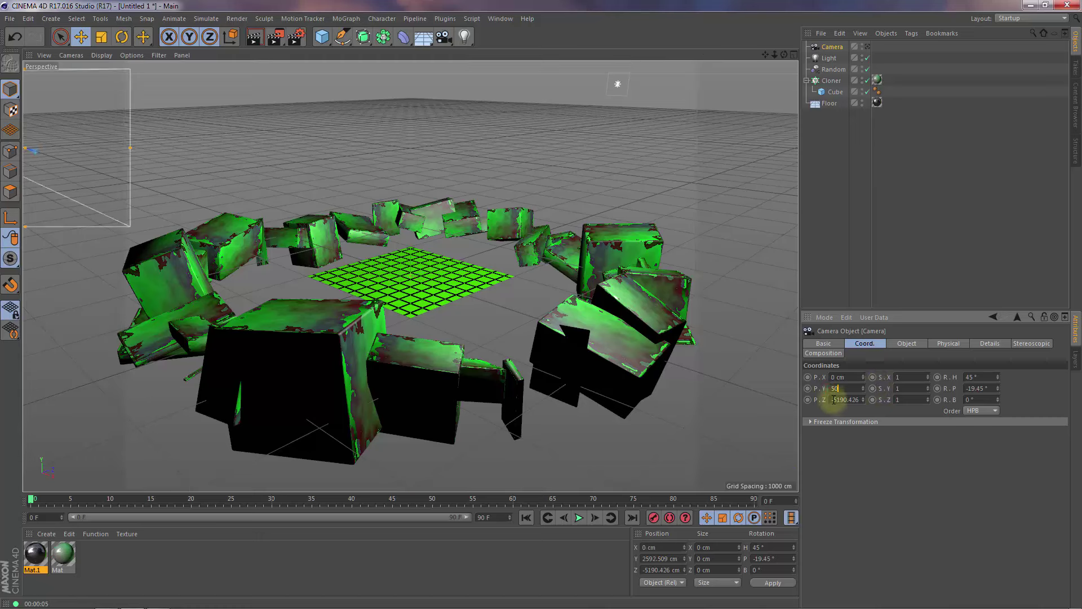
{"action": "type", "text": "1"}
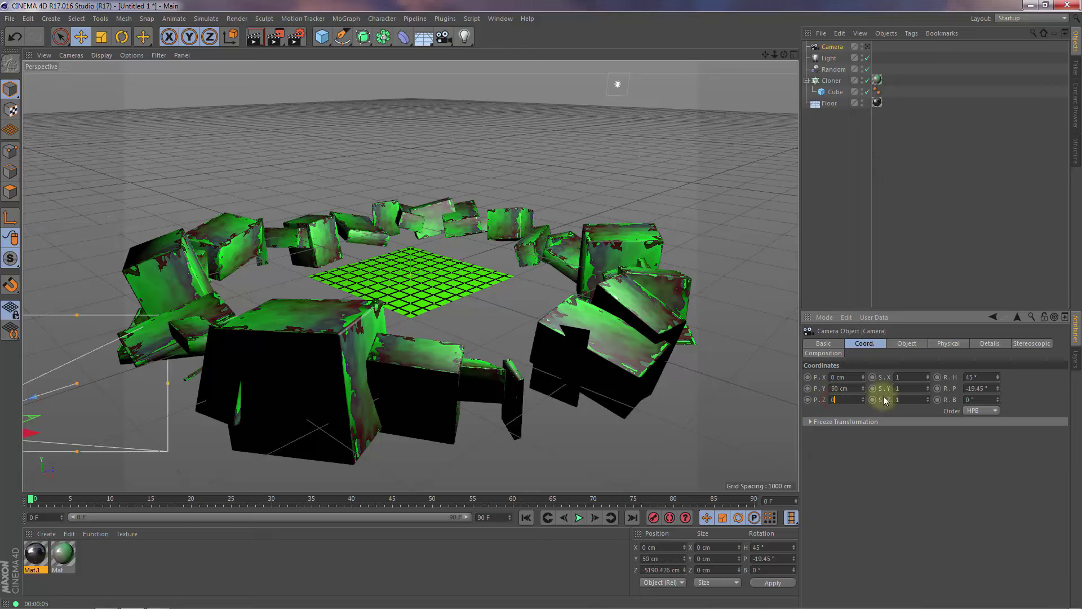
{"action": "left_click", "coordinate": [980, 376]}
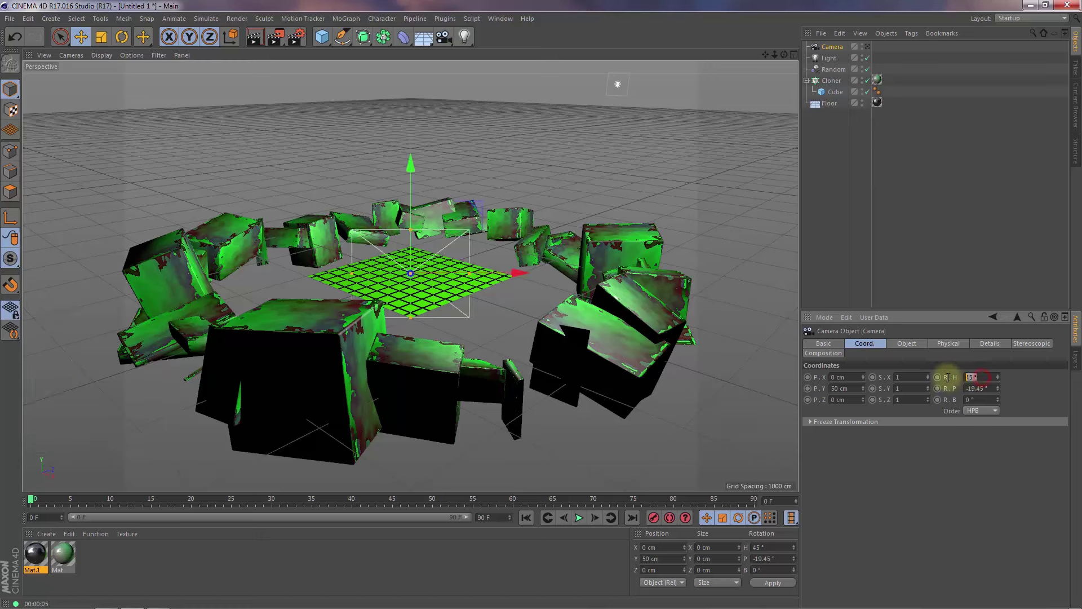
{"action": "type", "text": "0"}
{"action": "left_click", "coordinate": [981, 389]}
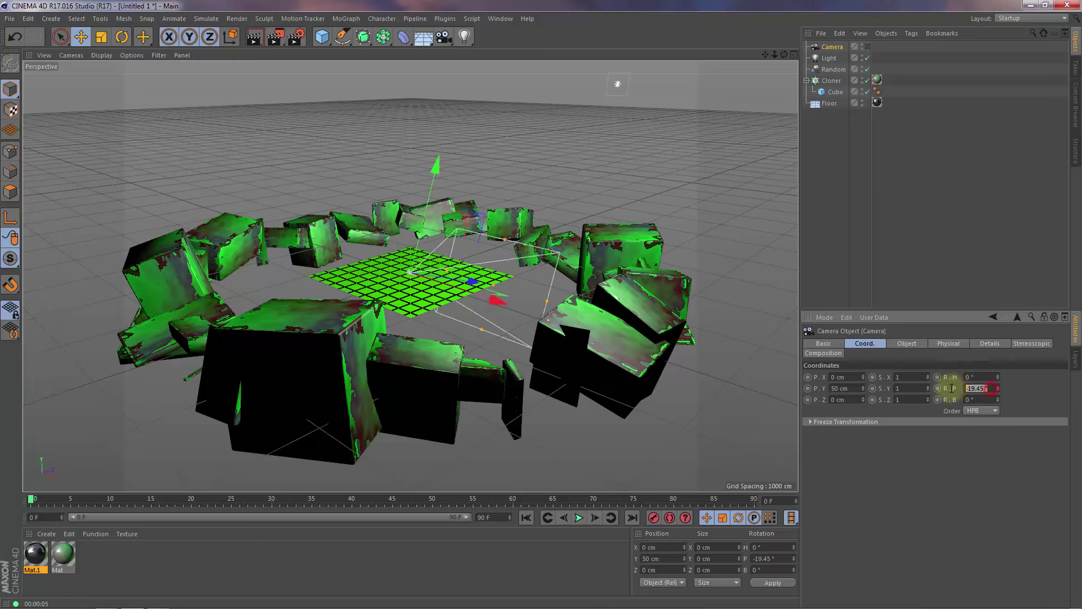
{"action": "type", "text": "0"}
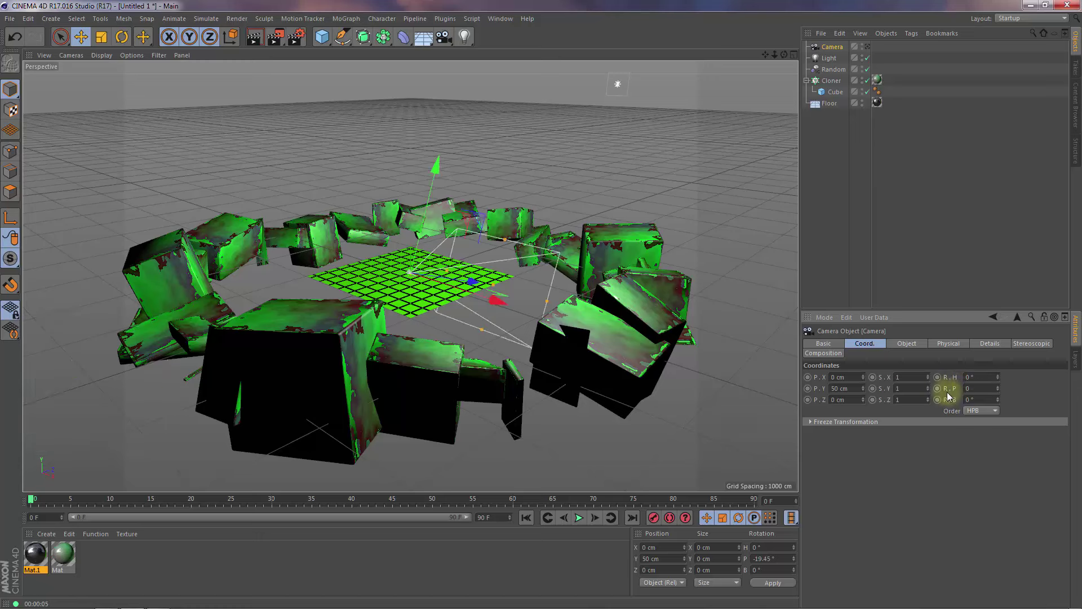
Give the camera a Wide Angle (25 mm) lens and look through it in the viewport
{"action": "left_click", "coordinate": [905, 344]}
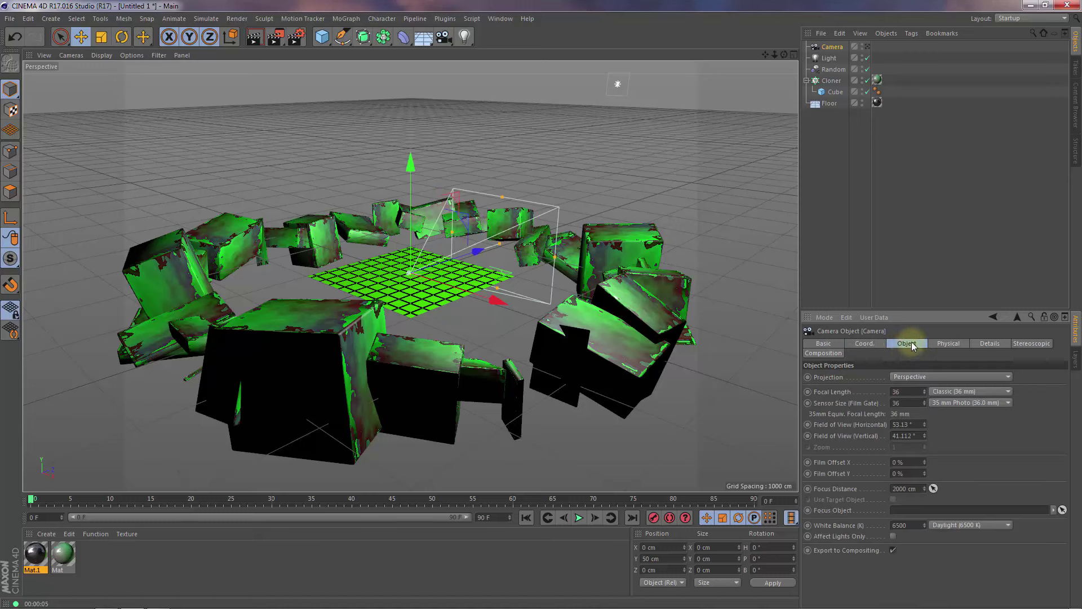
{"action": "left_click", "coordinate": [949, 392]}
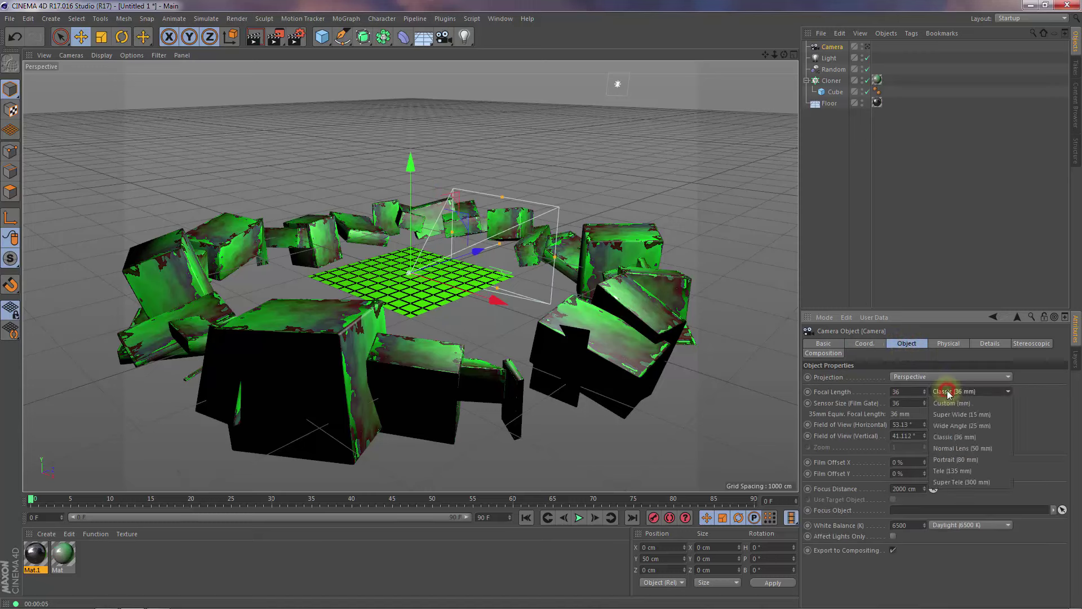
{"action": "left_click", "coordinate": [963, 424]}
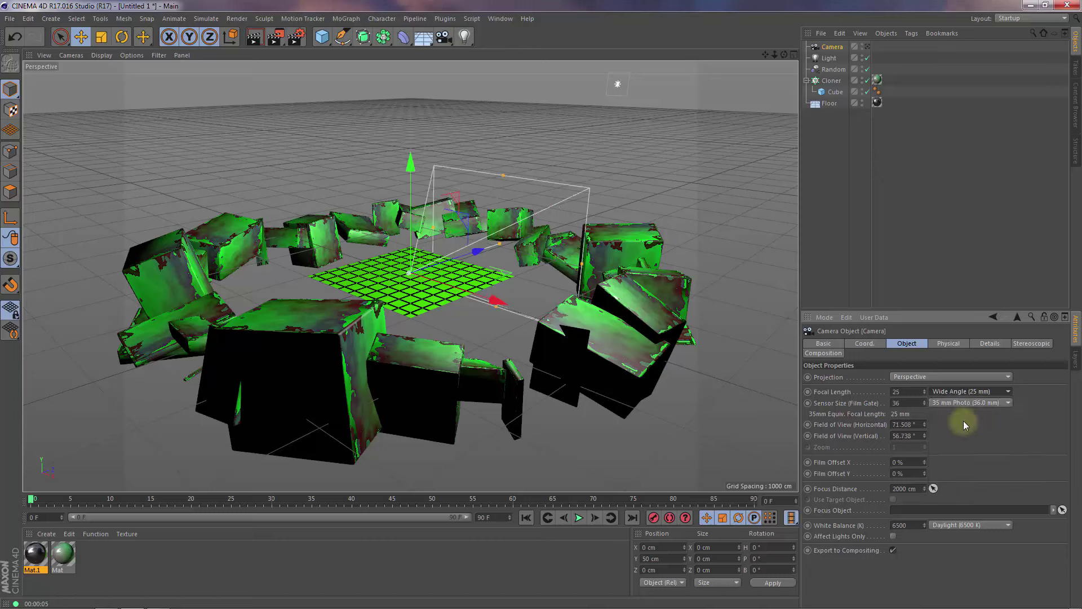
{"action": "left_click", "coordinate": [868, 47]}
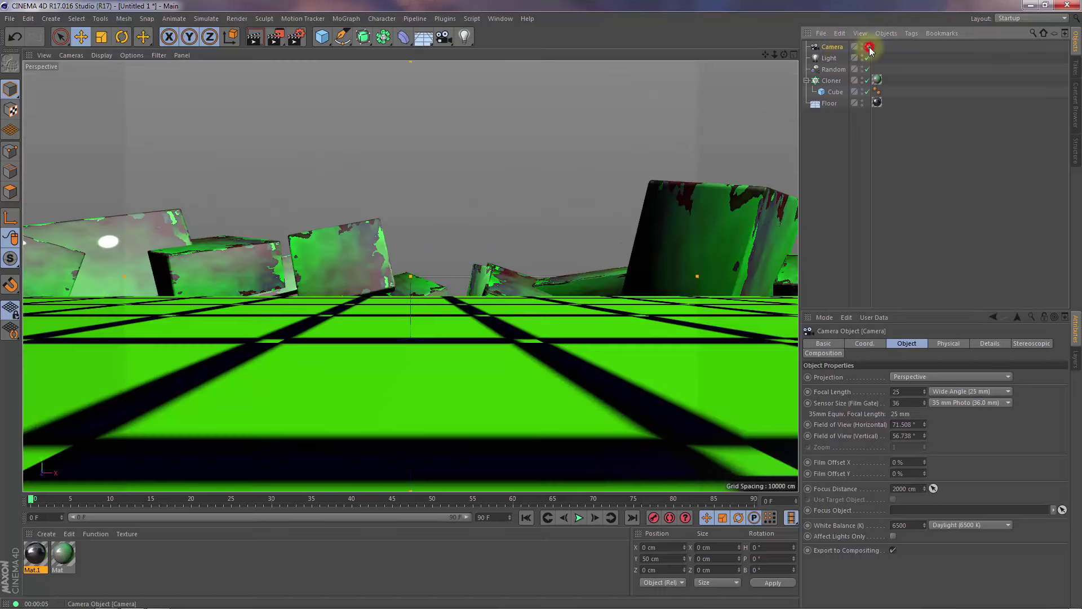
Render the camera's view and bring up the Render Settings at the 800 x 600 Output page
{"action": "left_click", "coordinate": [256, 38]}
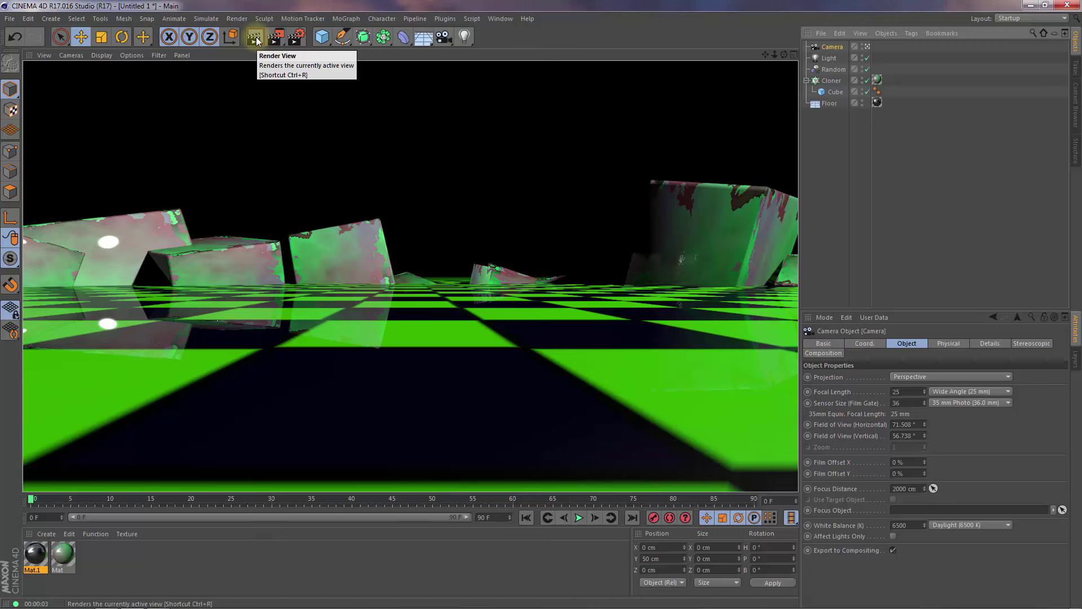
{"action": "left_click", "coordinate": [297, 37]}
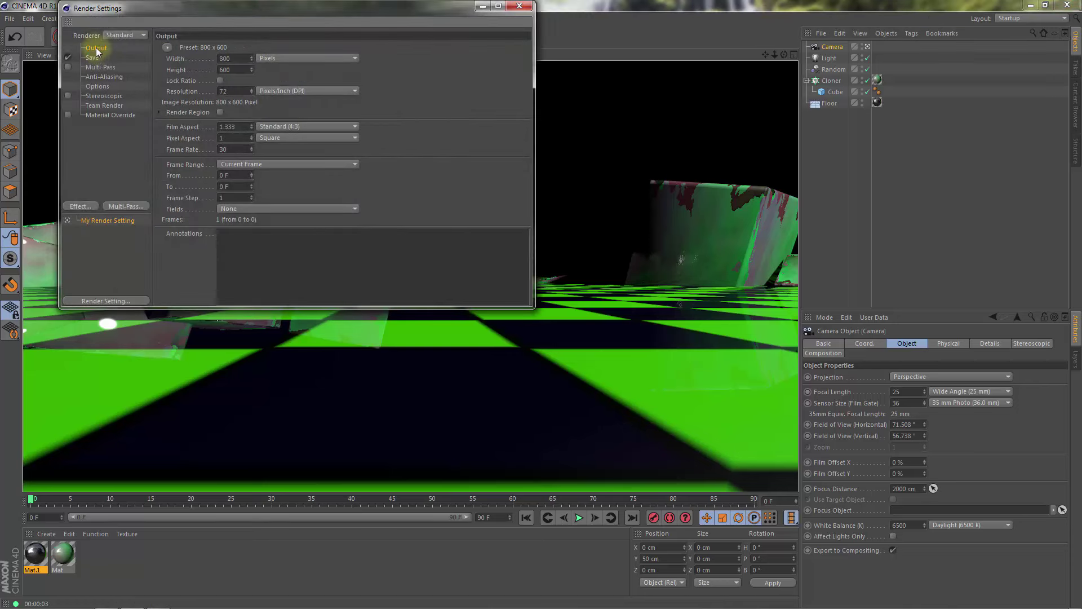
Apply the Web > Quicktime VR Full output preset for a 2496 × 768 pixel render
{"action": "left_click", "coordinate": [167, 47]}
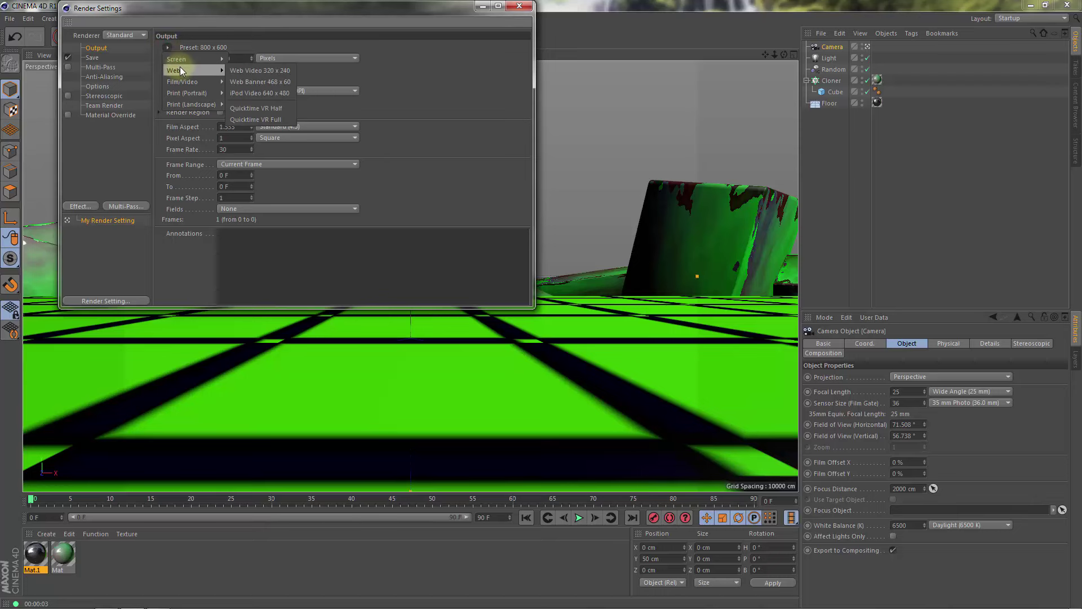
{"action": "mouse_move", "coordinate": [181, 70]}
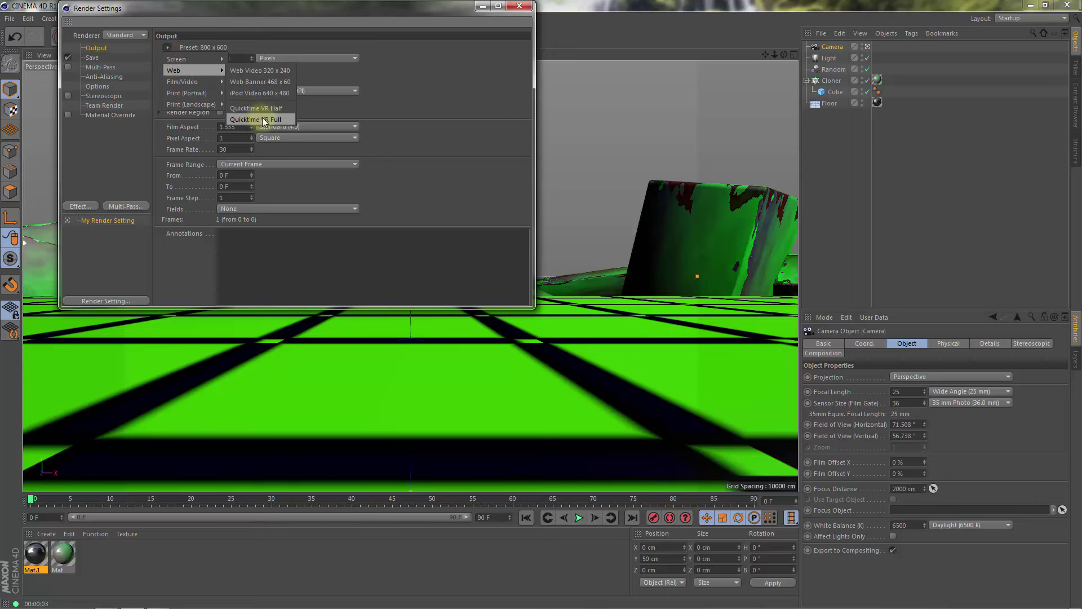
{"action": "left_click", "coordinate": [258, 120]}
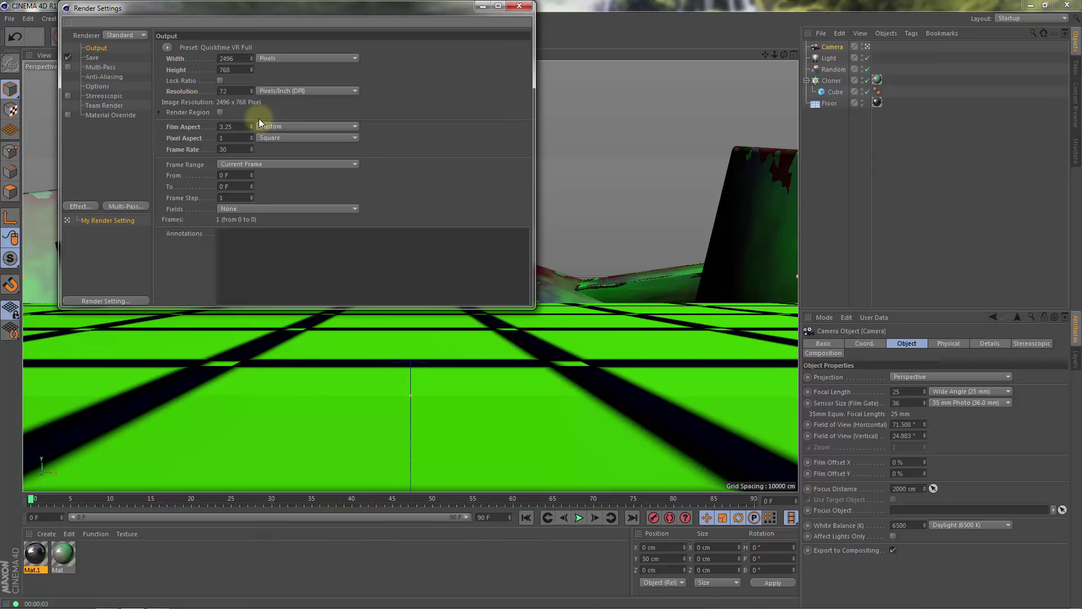
Set the render save format to QuickTime VR Panorama
{"action": "left_click", "coordinate": [93, 58]}
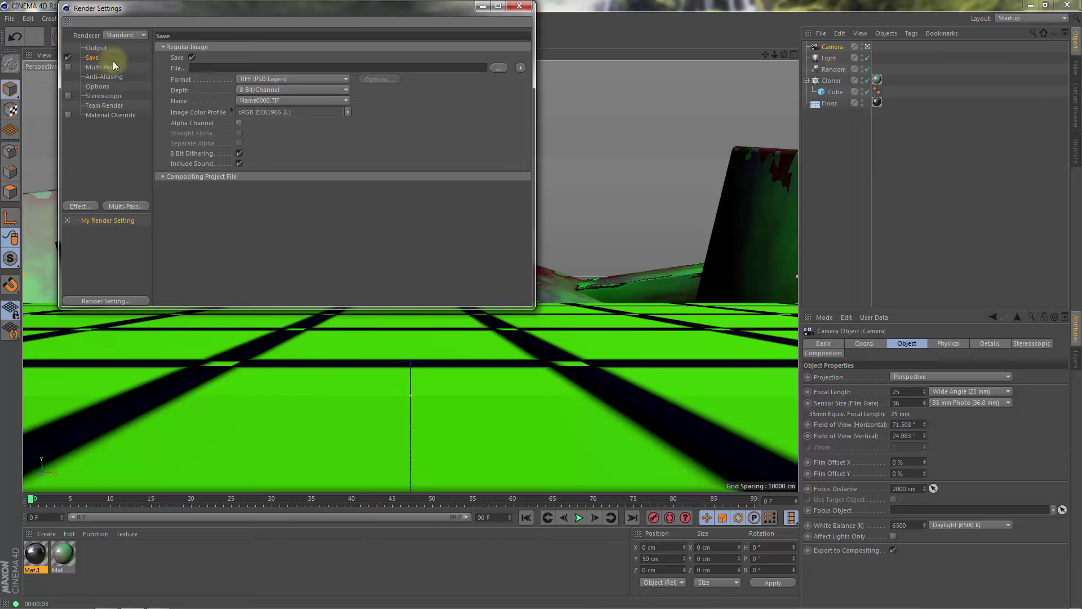
{"action": "left_click", "coordinate": [346, 79]}
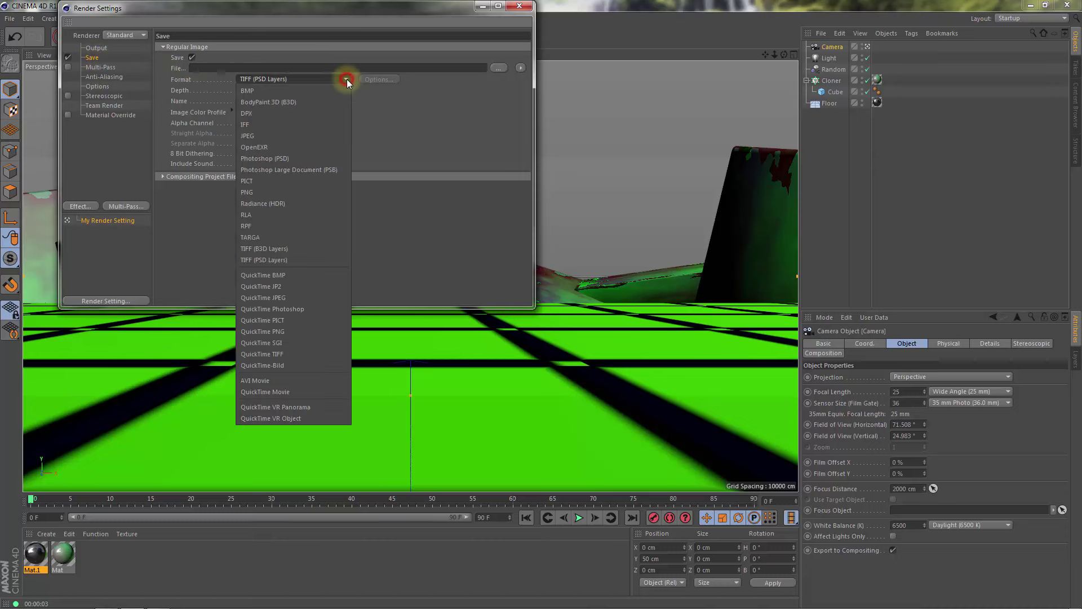
{"action": "left_click", "coordinate": [282, 408]}
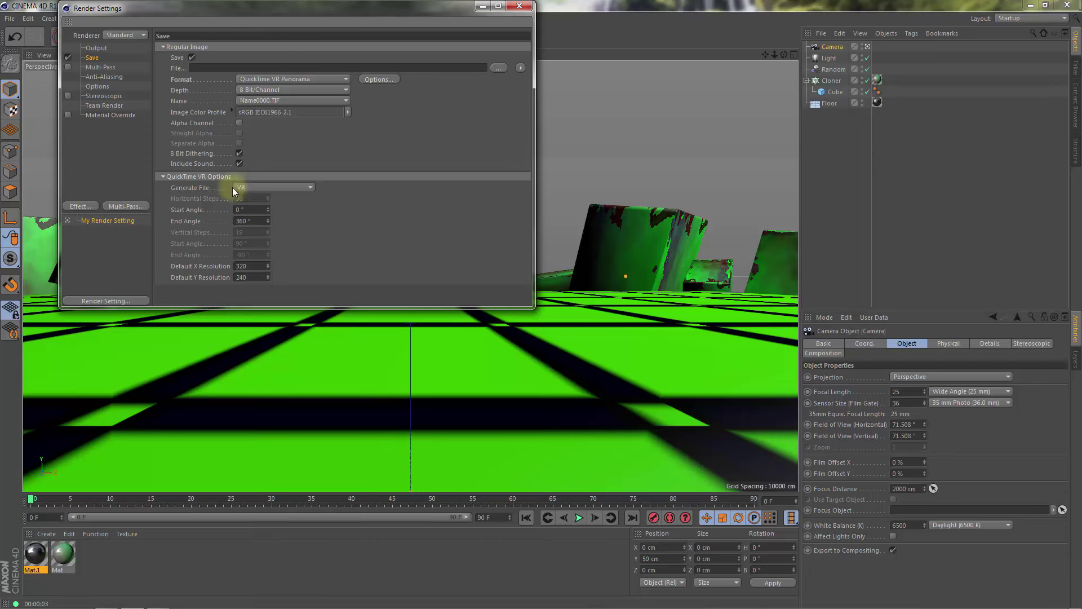
Set the panorama's Default X/Y Resolution to 1920 × 1080
{"action": "left_click", "coordinate": [252, 266]}
{"action": "type", "text": "192"}
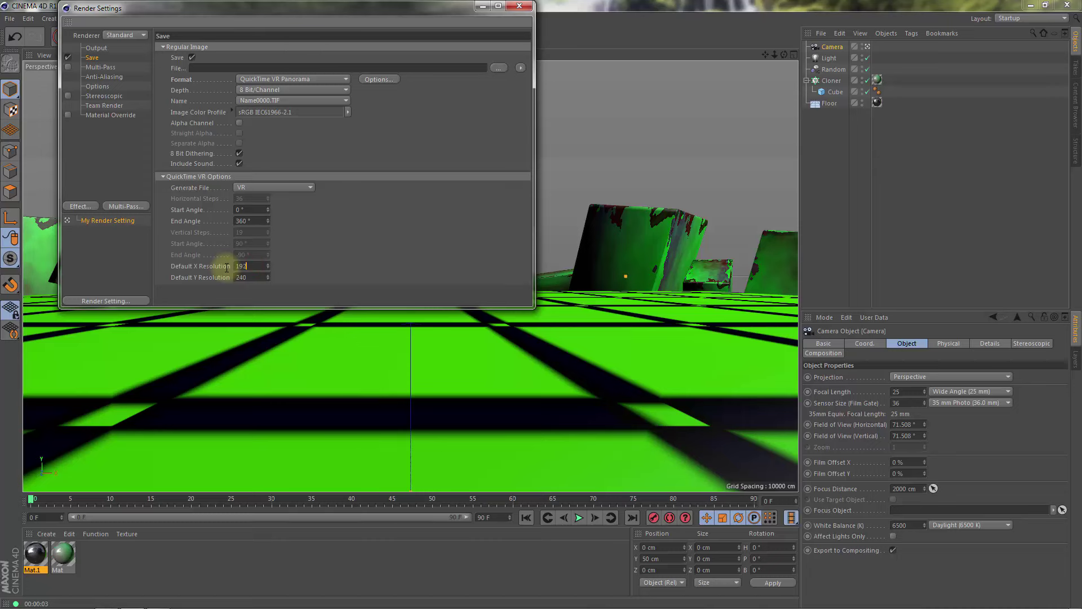
{"action": "key", "text": "Tab"}
{"action": "type", "text": "108"}
{"action": "type", "text": "0"}
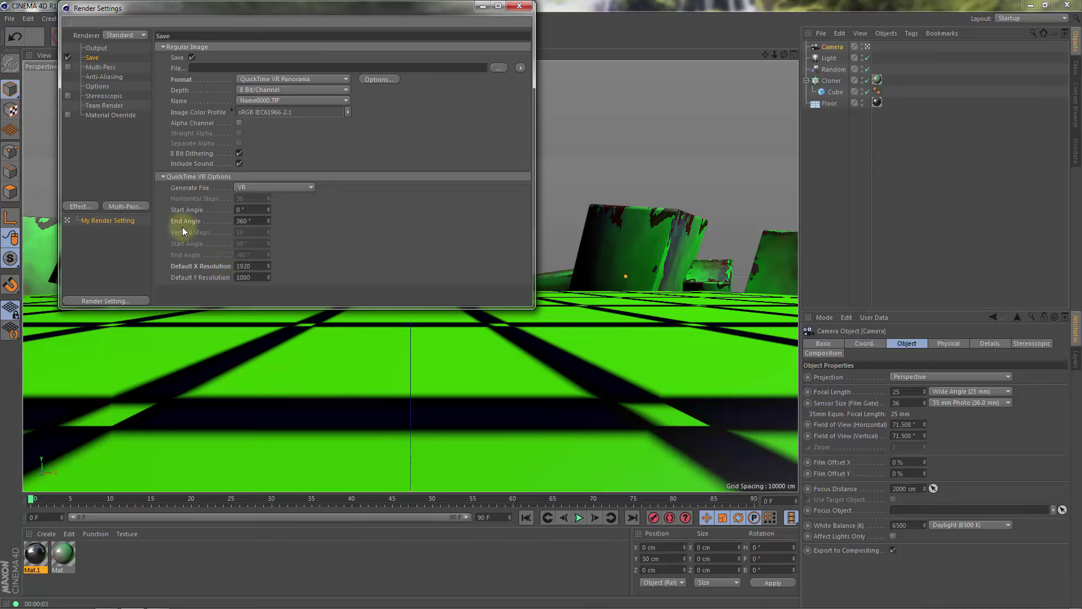
{"action": "left_click", "coordinate": [121, 37]}
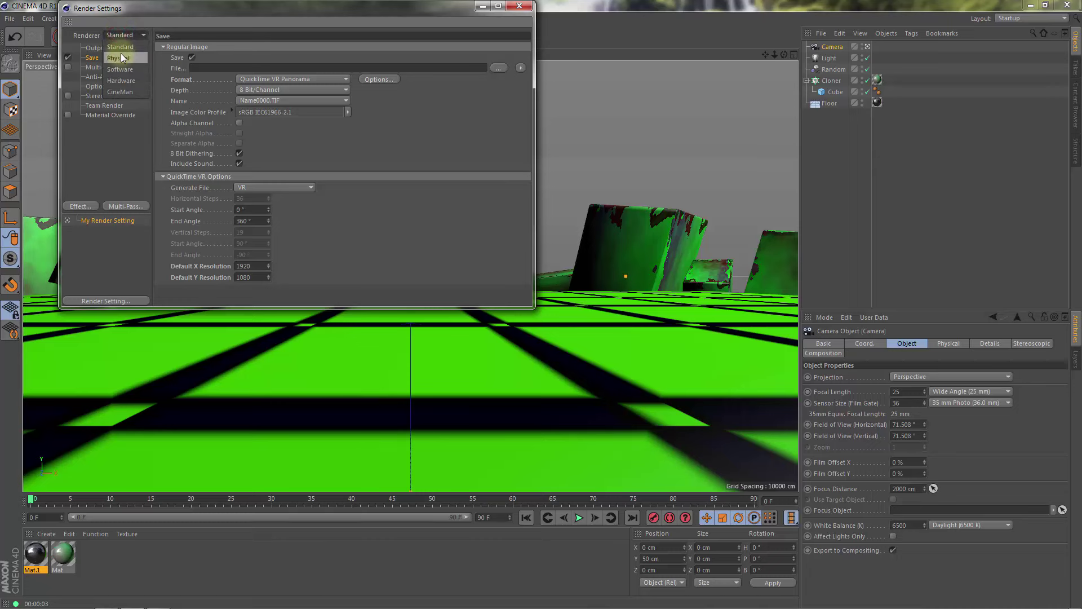
Switch the renderer to Physical and set its Sampling Quality to High
{"action": "left_click", "coordinate": [121, 55]}
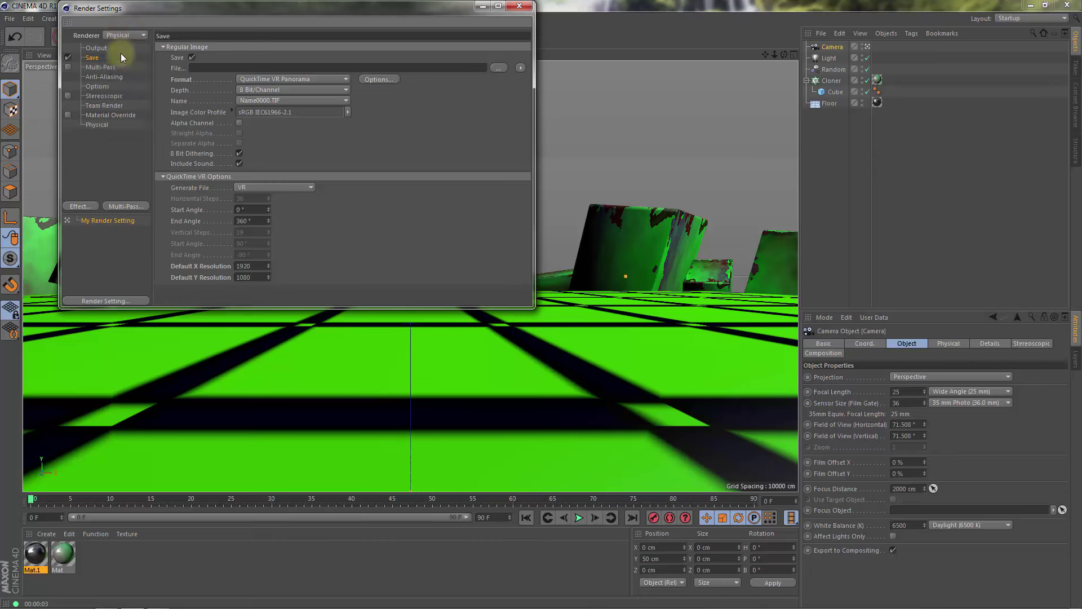
{"action": "left_click", "coordinate": [98, 125]}
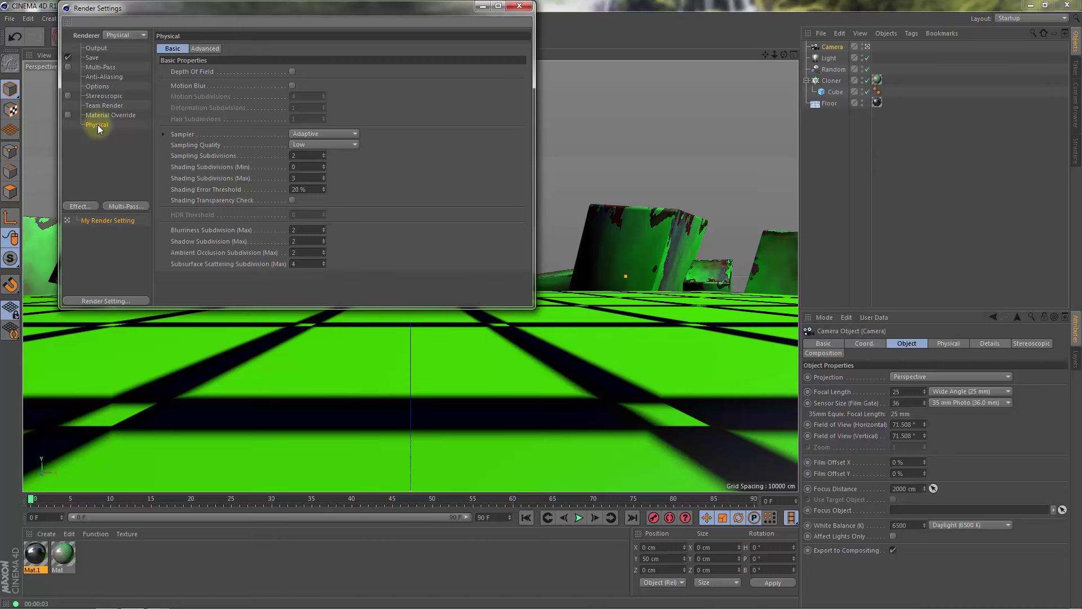
{"action": "left_click", "coordinate": [351, 144]}
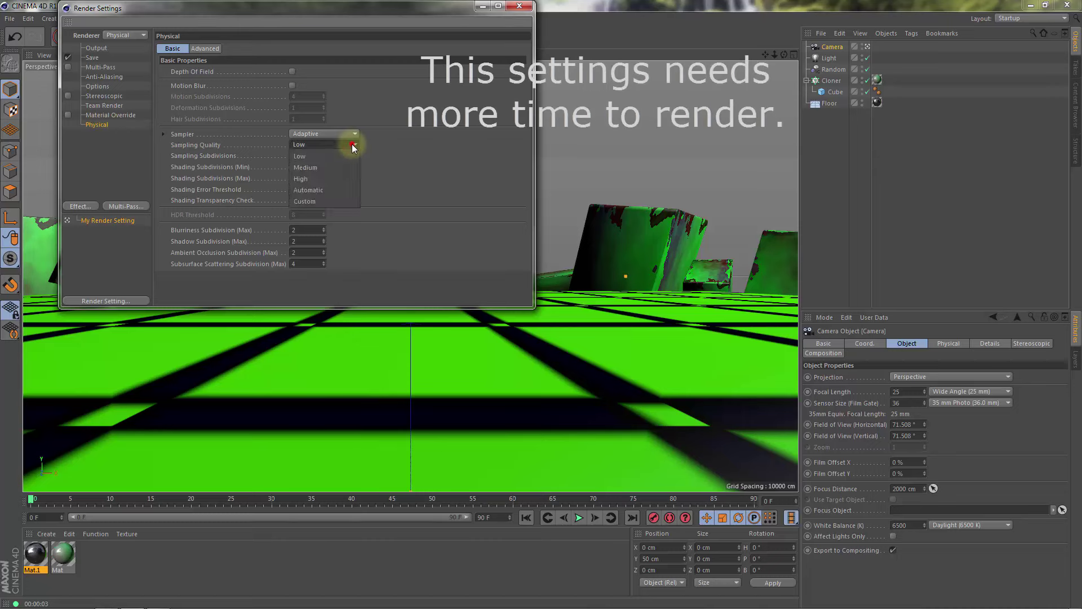
{"action": "left_click", "coordinate": [340, 178]}
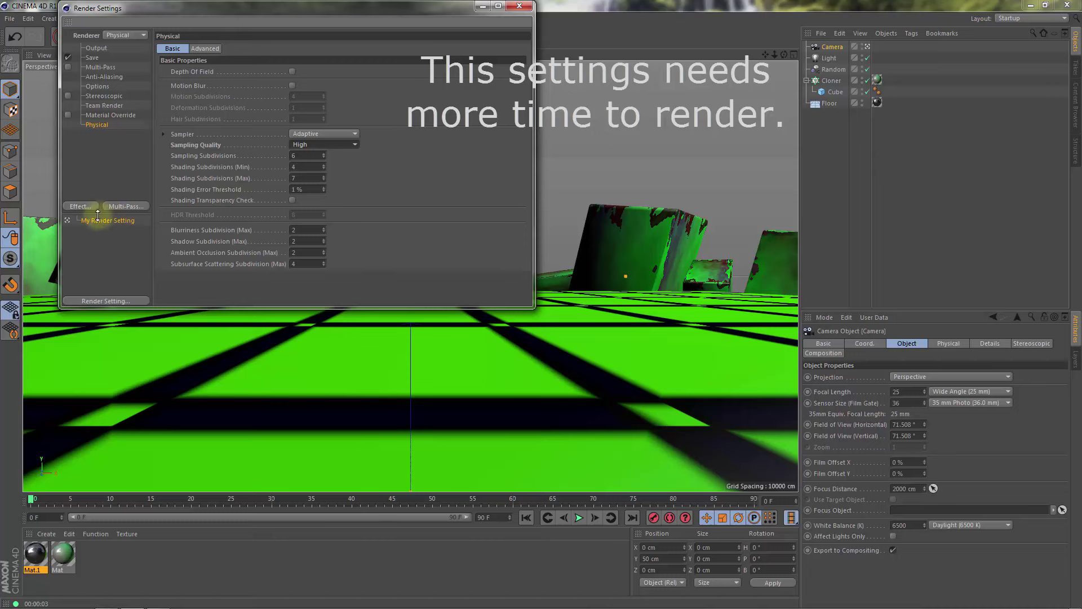
{"action": "left_click", "coordinate": [80, 207]}
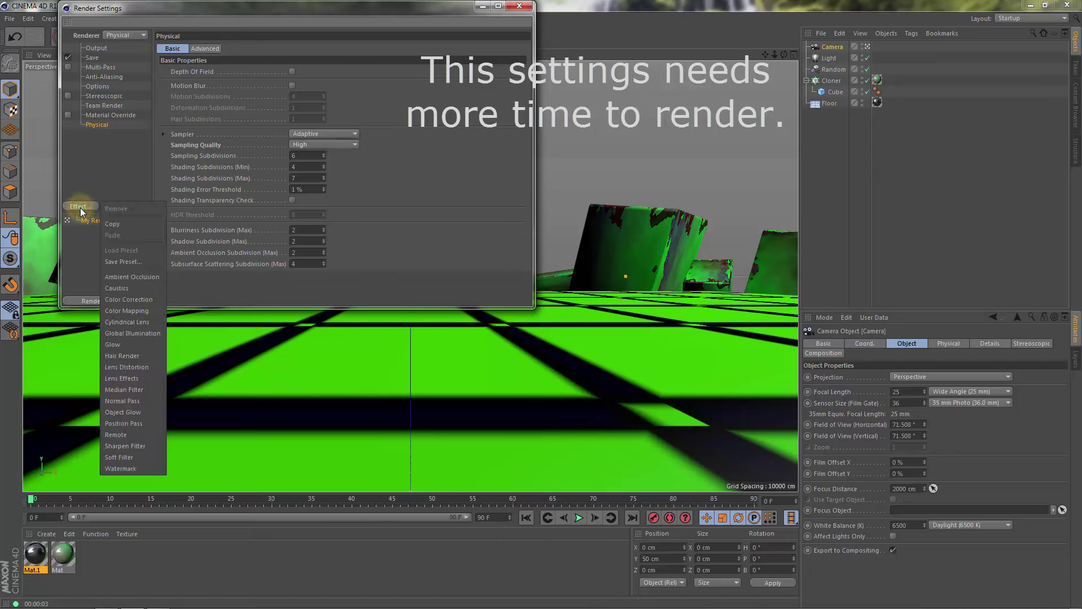
Add Ambient Occlusion and Global Illumination effects to the render settings
{"action": "left_click", "coordinate": [126, 278]}
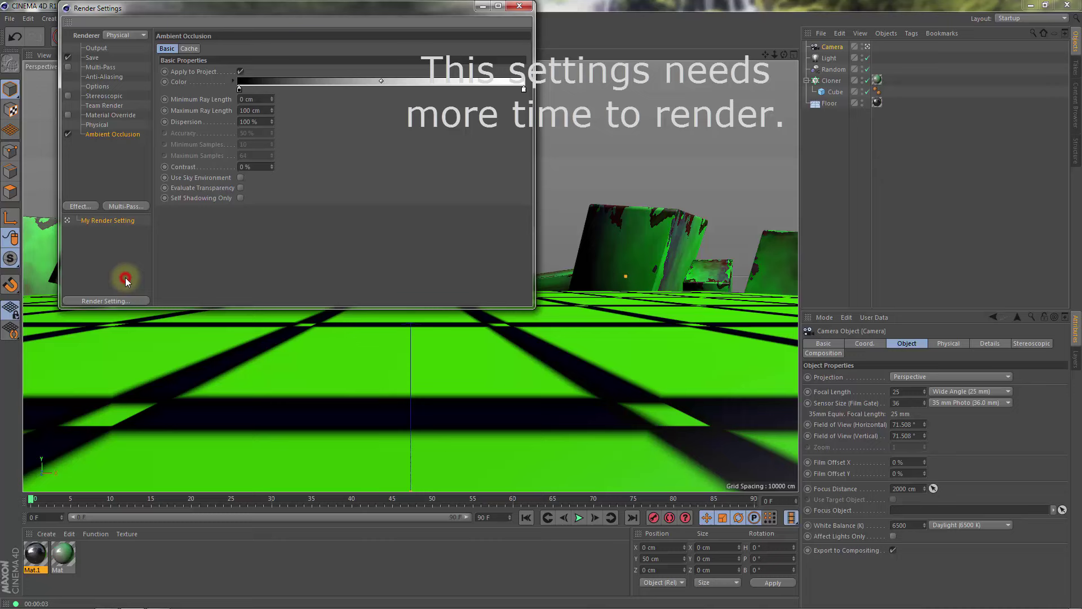
{"action": "left_click", "coordinate": [79, 207]}
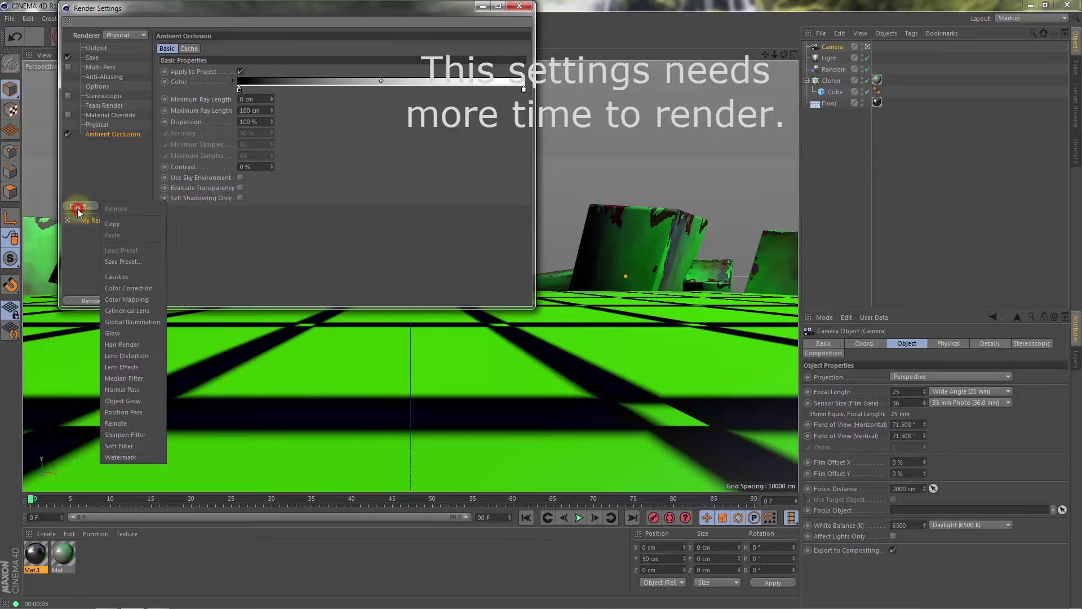
{"action": "left_click", "coordinate": [122, 319]}
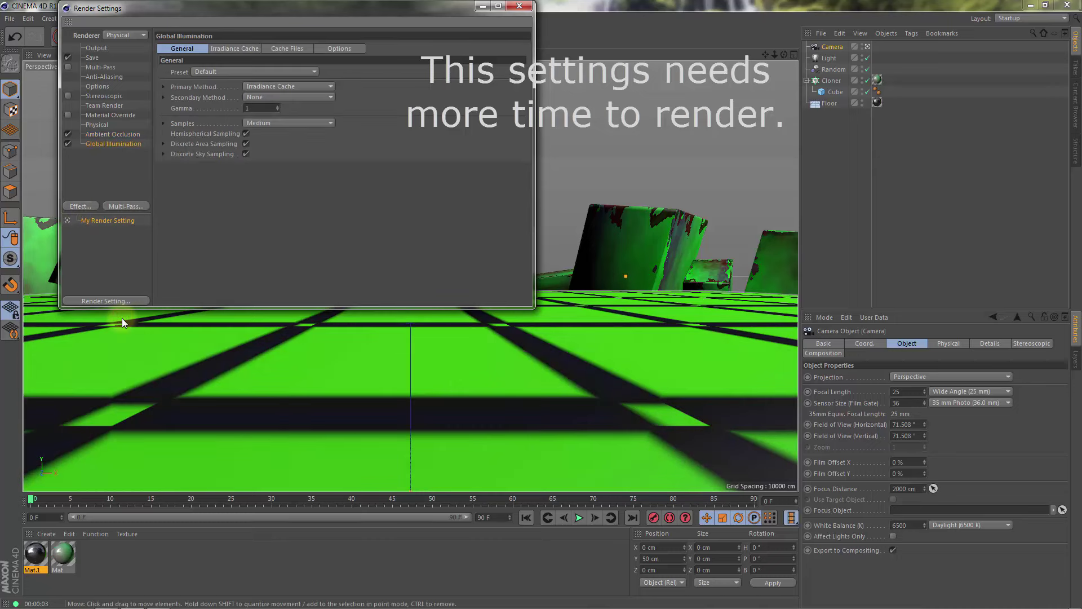
Set the Global Illumination Irradiance Cache record density to High
{"action": "left_click", "coordinate": [230, 49]}
{"action": "left_click", "coordinate": [259, 72]}
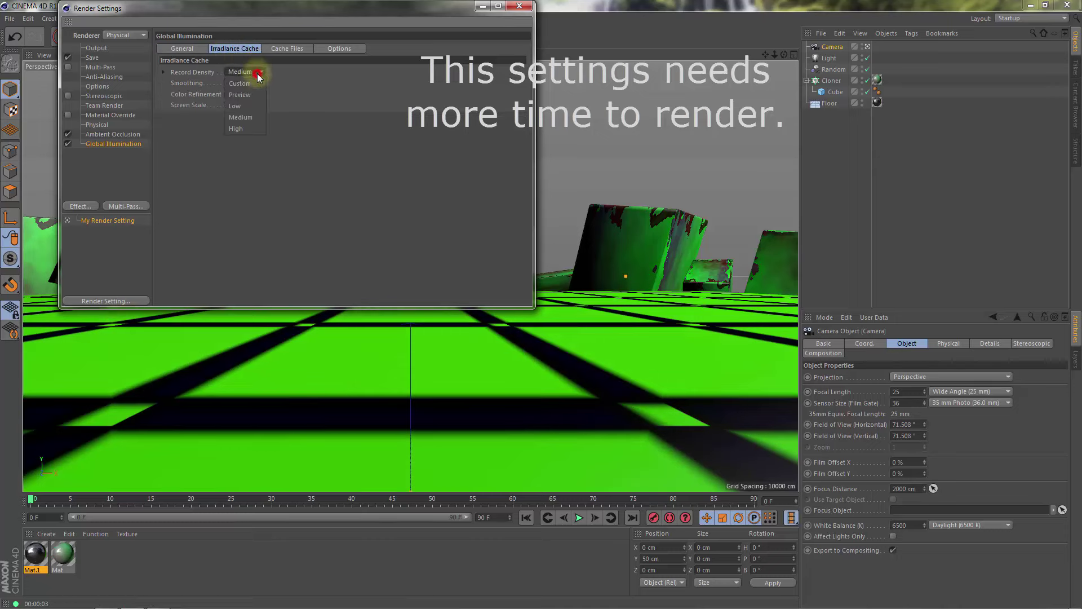
{"action": "left_click", "coordinate": [247, 129]}
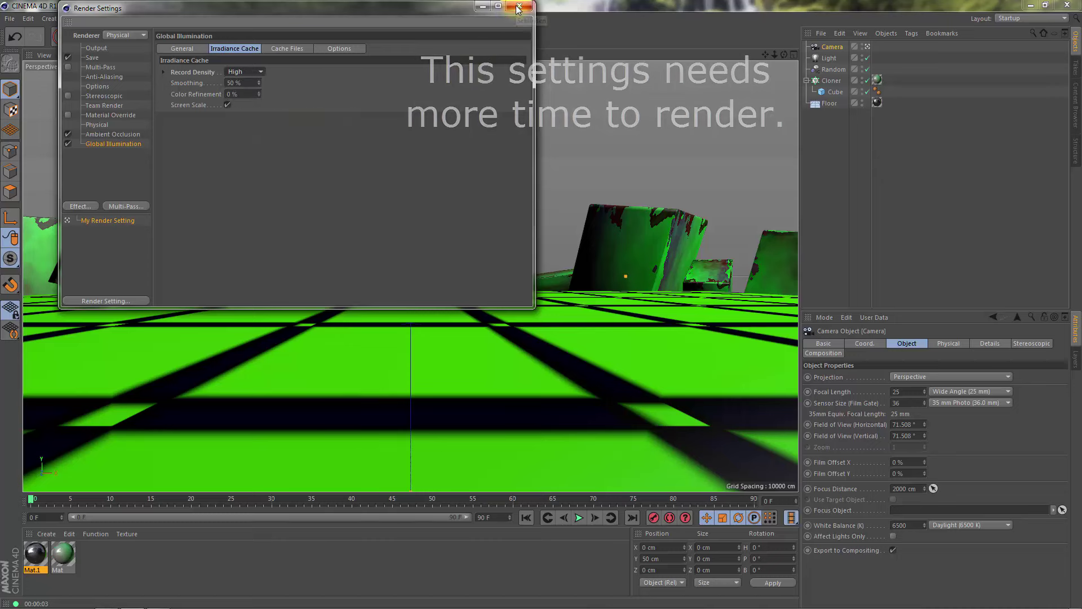
{"action": "left_click", "coordinate": [99, 50]}
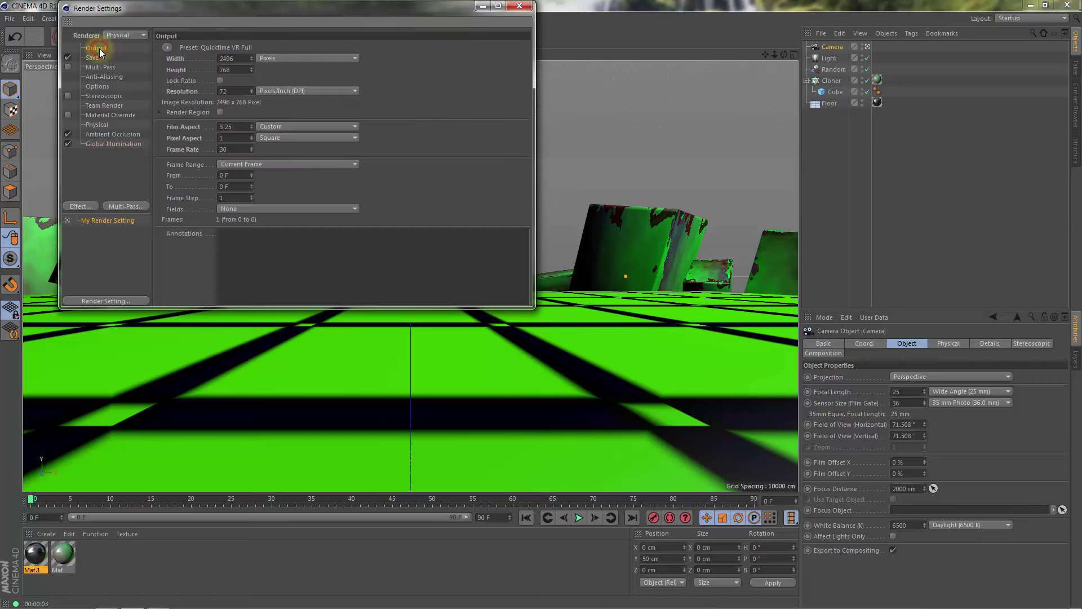
Save renders as 'panorama for quicktime' in the Test folder, then close Render Settings
{"action": "left_click", "coordinate": [92, 57]}
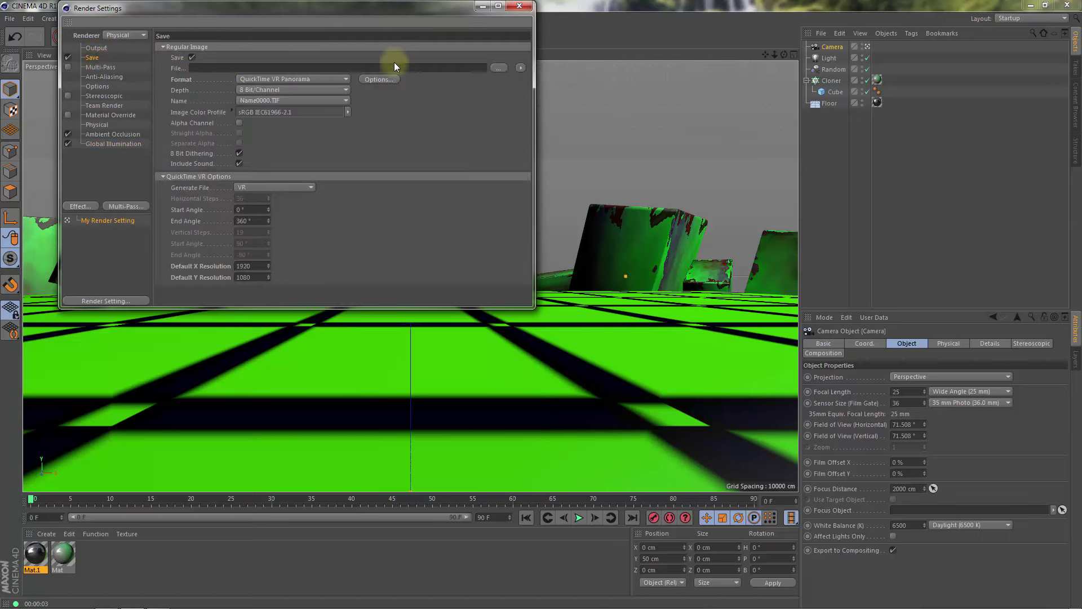
{"action": "left_click", "coordinate": [505, 69]}
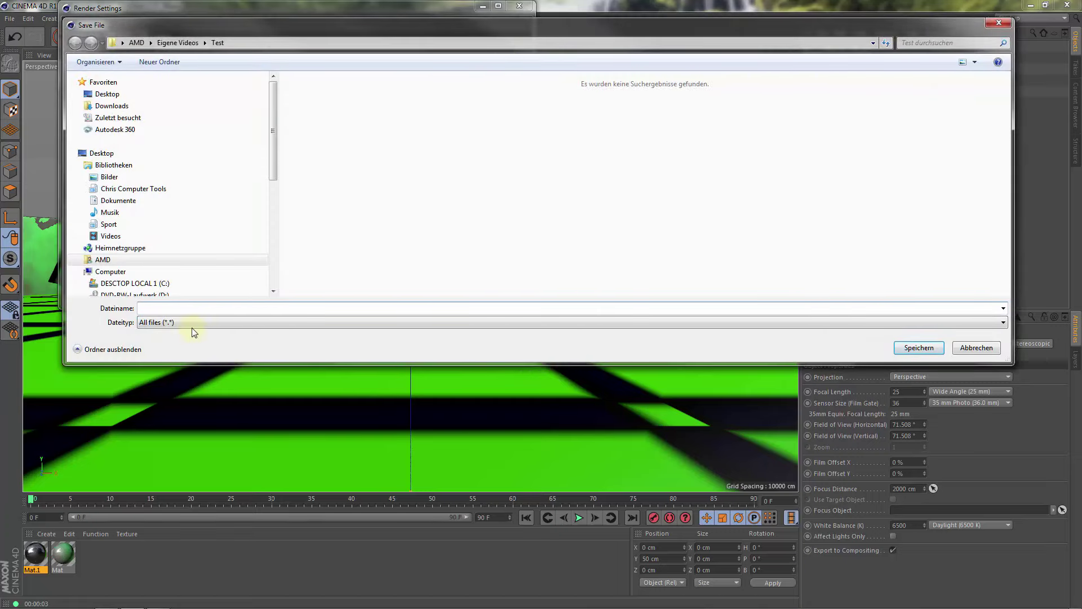
{"action": "left_click", "coordinate": [175, 307]}
{"action": "type", "text": "panor"}
{"action": "type", "text": "ama"}
{"action": "type", "text": "for "}
{"action": "type", "text": "quic"}
{"action": "type", "text": "ktime"}
{"action": "left_click", "coordinate": [919, 347]}
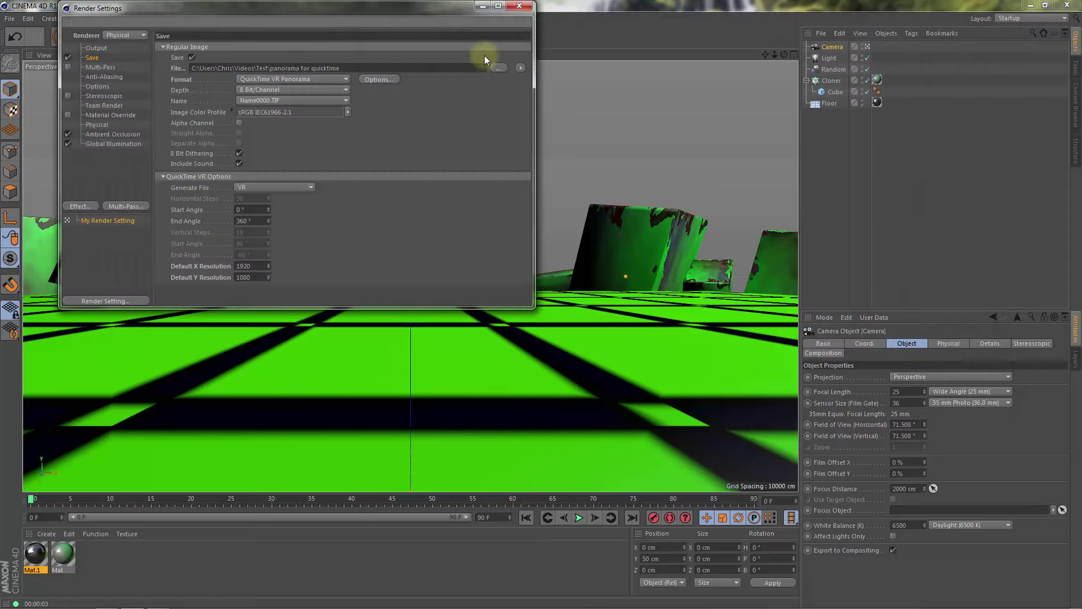
{"action": "left_click", "coordinate": [520, 7]}
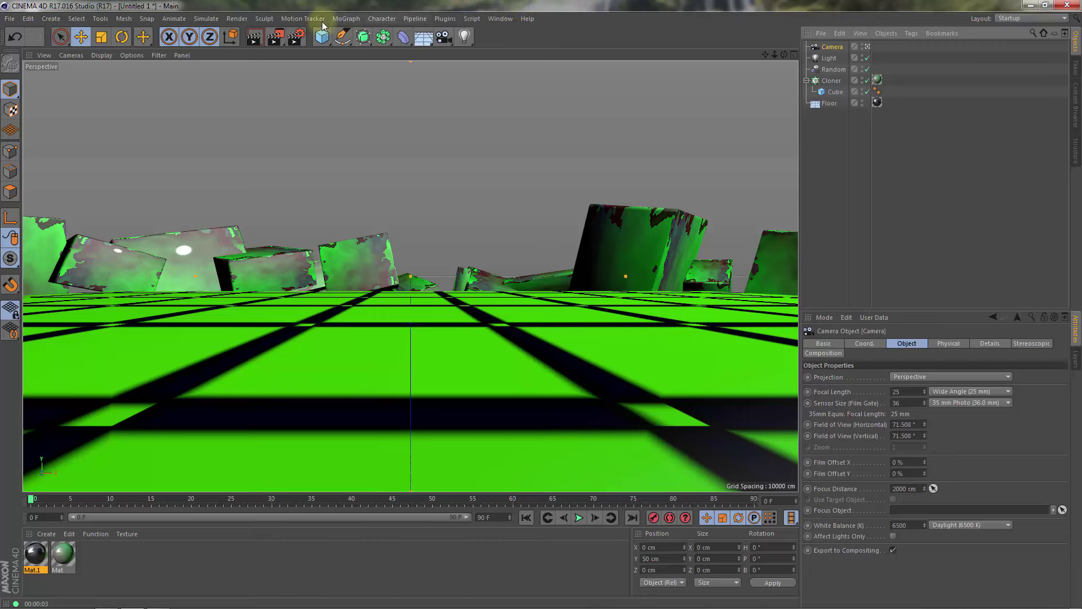
Render the scene to the Picture Viewer and maximize the viewer once finished
{"action": "left_click", "coordinate": [276, 35]}
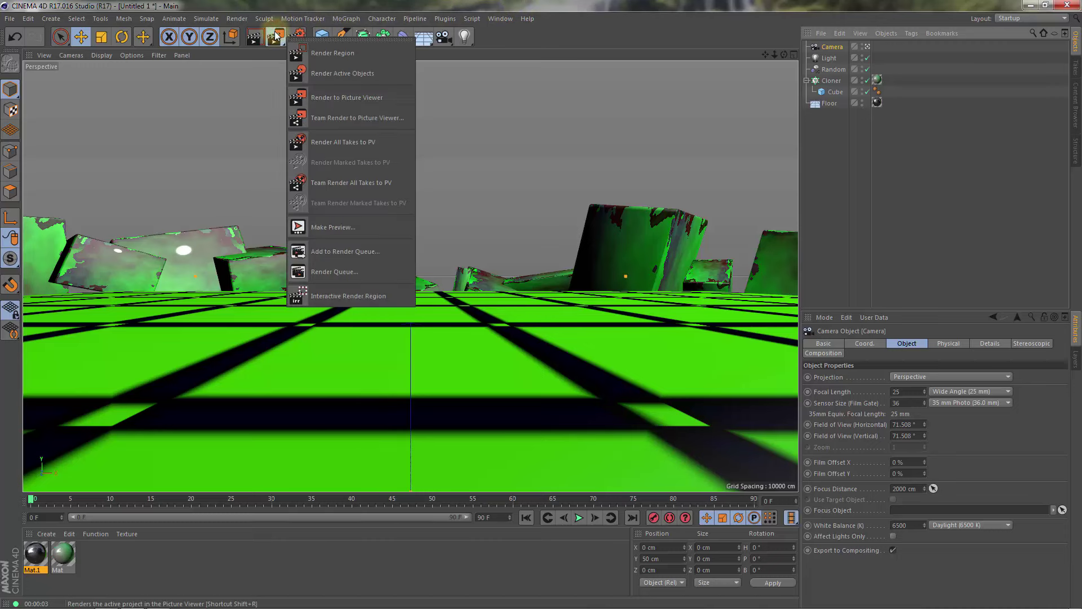
{"action": "left_click", "coordinate": [303, 100]}
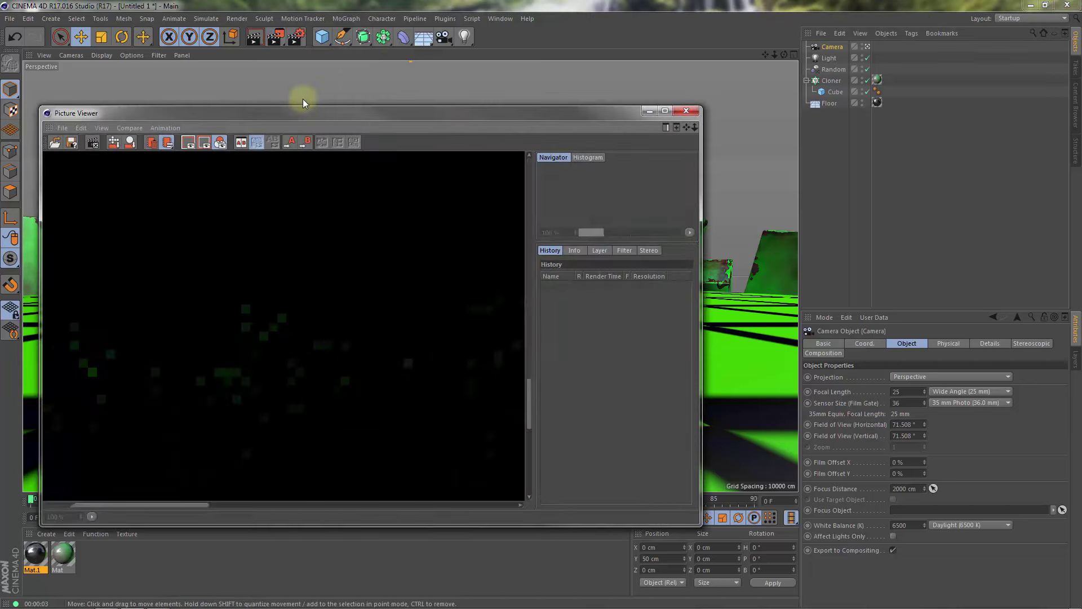
{"action": "scroll", "coordinate": [338, 275], "scroll_direction": "down", "scroll_amount": 6}
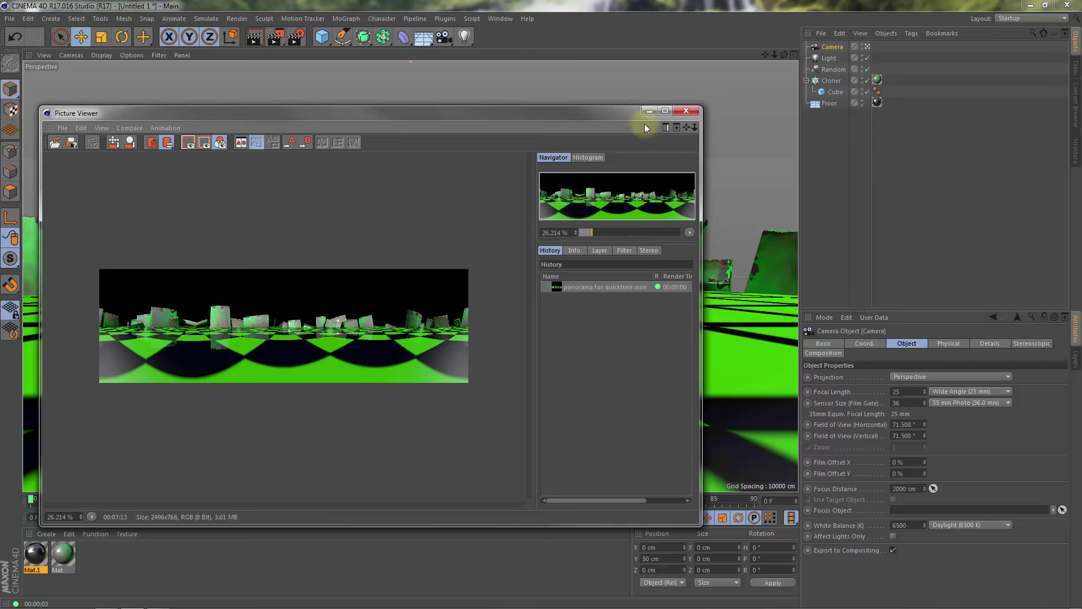
{"action": "left_click", "coordinate": [665, 111]}
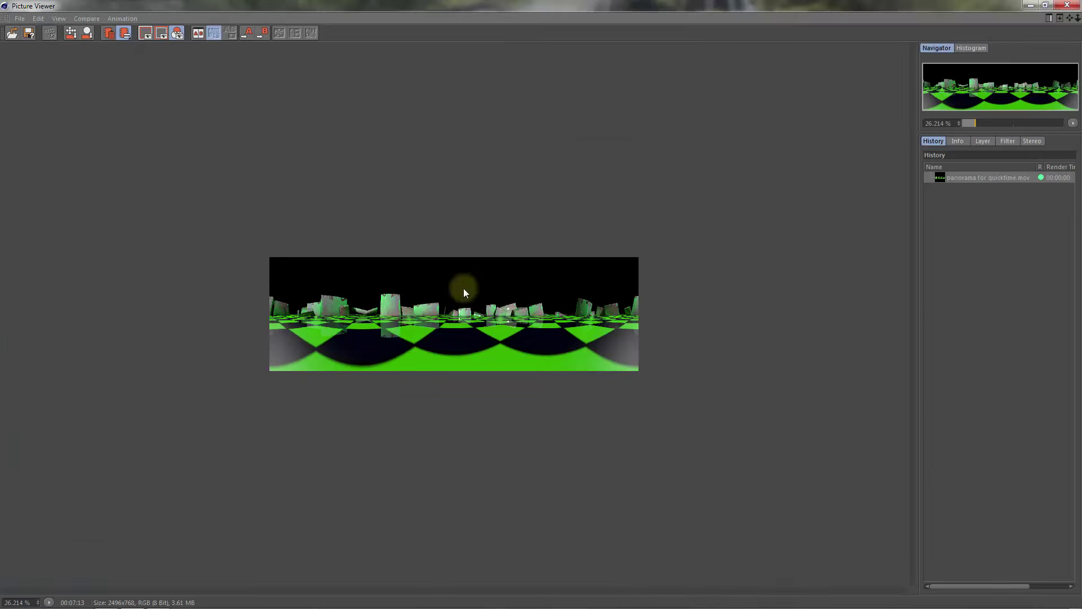
Zoom in and pan across the rendered panorama, then bring up the Open File browser
{"action": "scroll", "coordinate": [445, 312], "scroll_direction": "up", "scroll_amount": 1}
{"action": "scroll", "coordinate": [444, 316], "scroll_direction": "up", "scroll_amount": 1}
{"action": "scroll", "coordinate": [439, 321], "scroll_direction": "up", "scroll_amount": 2}
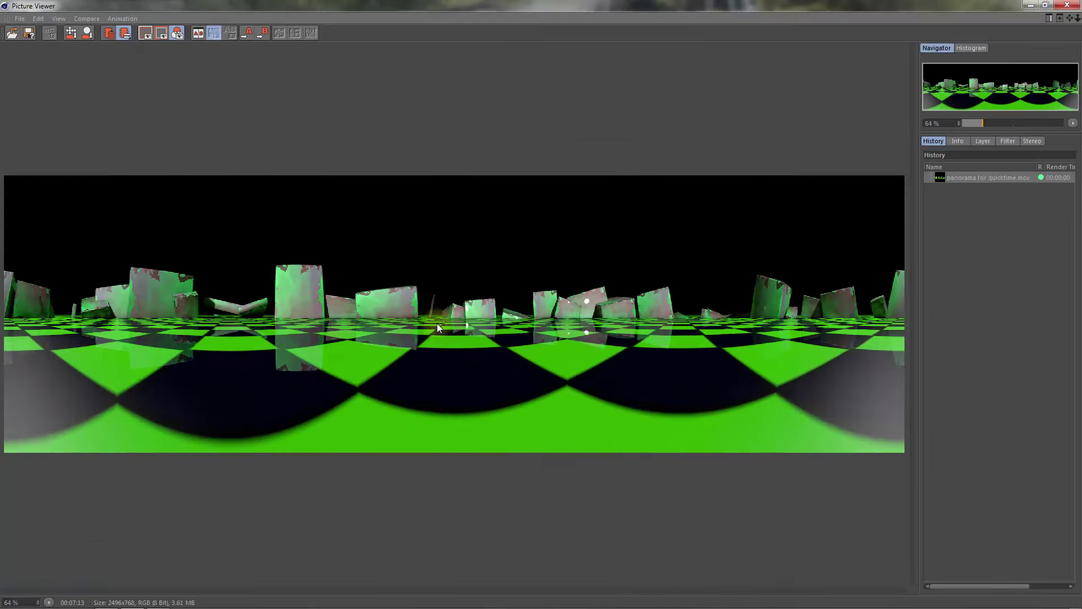
{"action": "scroll", "coordinate": [436, 324], "scroll_direction": "up", "scroll_amount": 2}
{"action": "scroll", "coordinate": [434, 325], "scroll_direction": "up", "scroll_amount": 3}
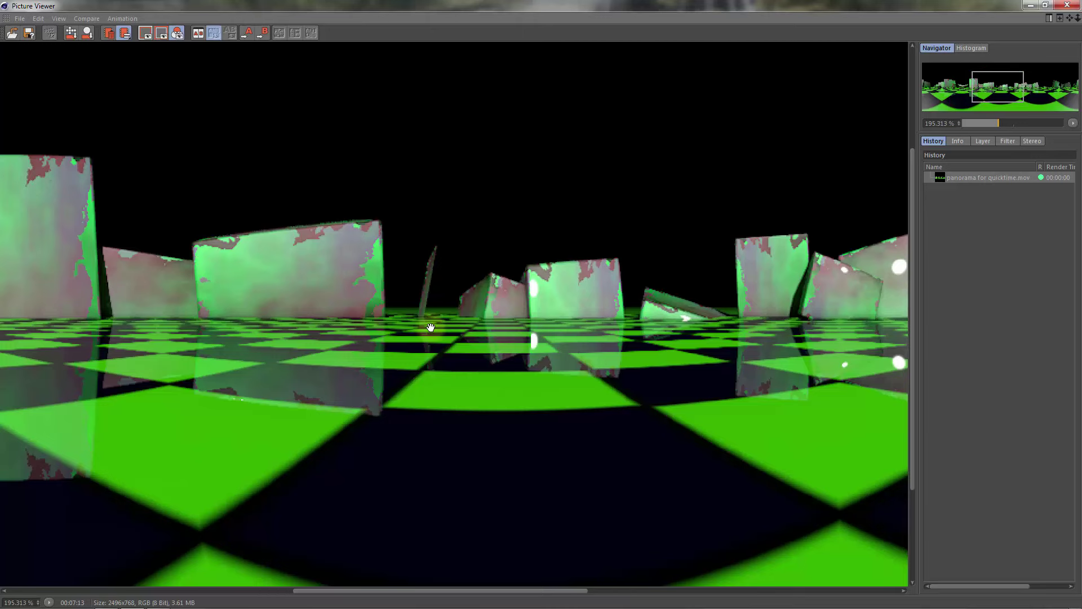
{"action": "mouse_move", "coordinate": [719, 301]}
{"action": "left_mouse_down"}
{"action": "mouse_move", "coordinate": [179, 276]}
{"action": "mouse_move", "coordinate": [572, 249]}
{"action": "left_mouse_up"}
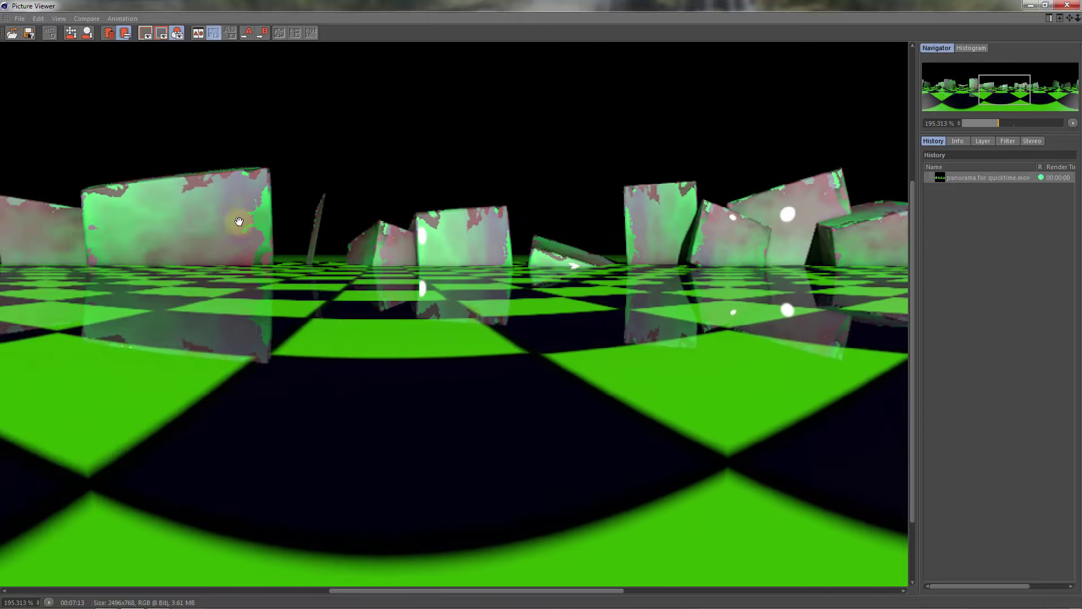
{"action": "left_click", "coordinate": [12, 33]}
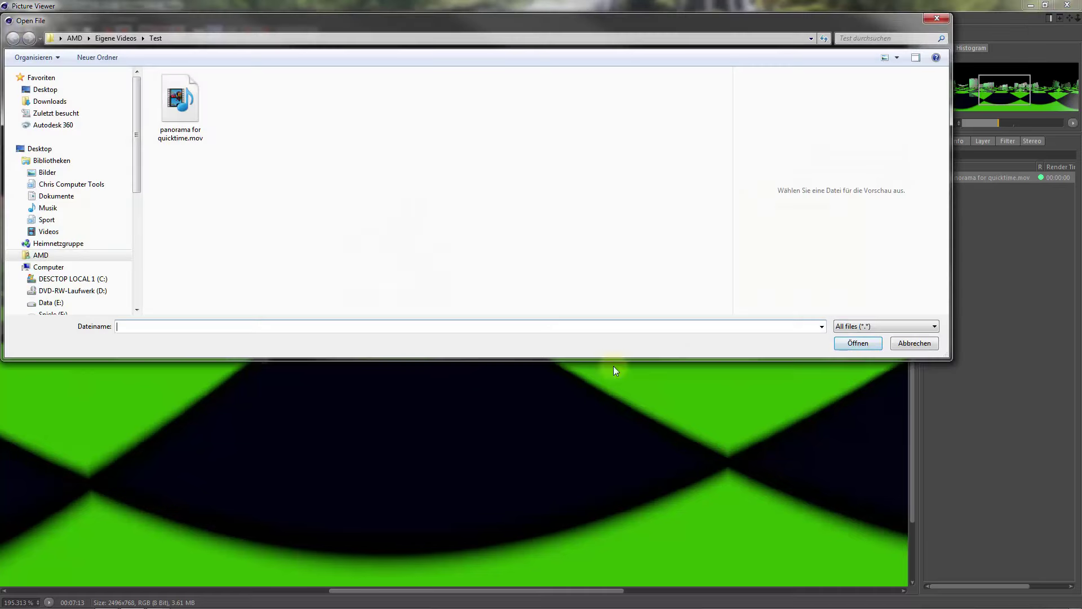
Open panorama for quicktime.mov with QuickTime Player from its context menu
{"action": "left_click", "coordinate": [177, 110]}
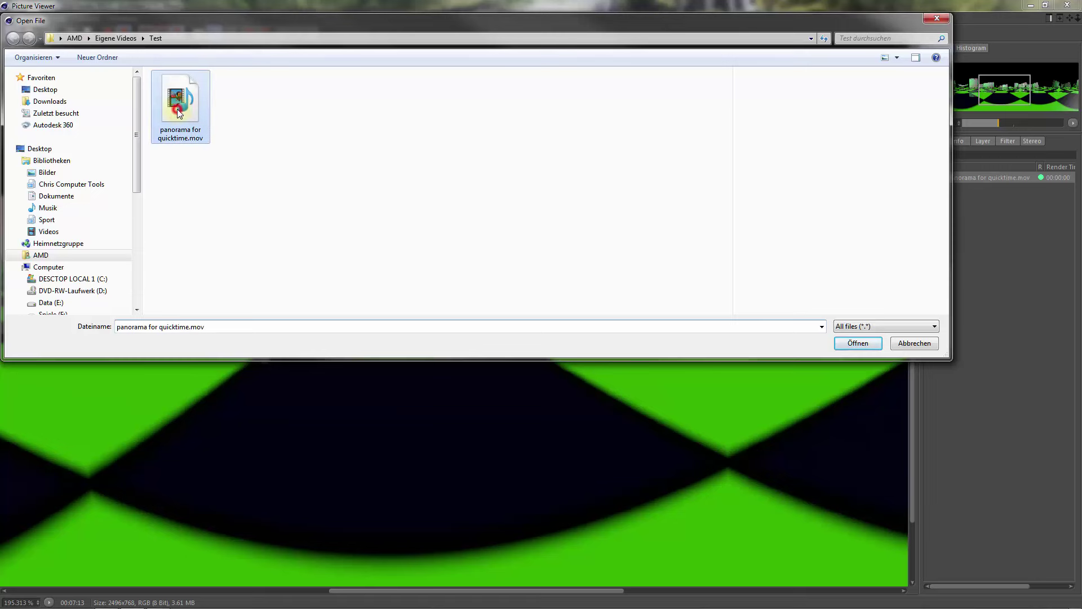
{"action": "right_click", "coordinate": [178, 109]}
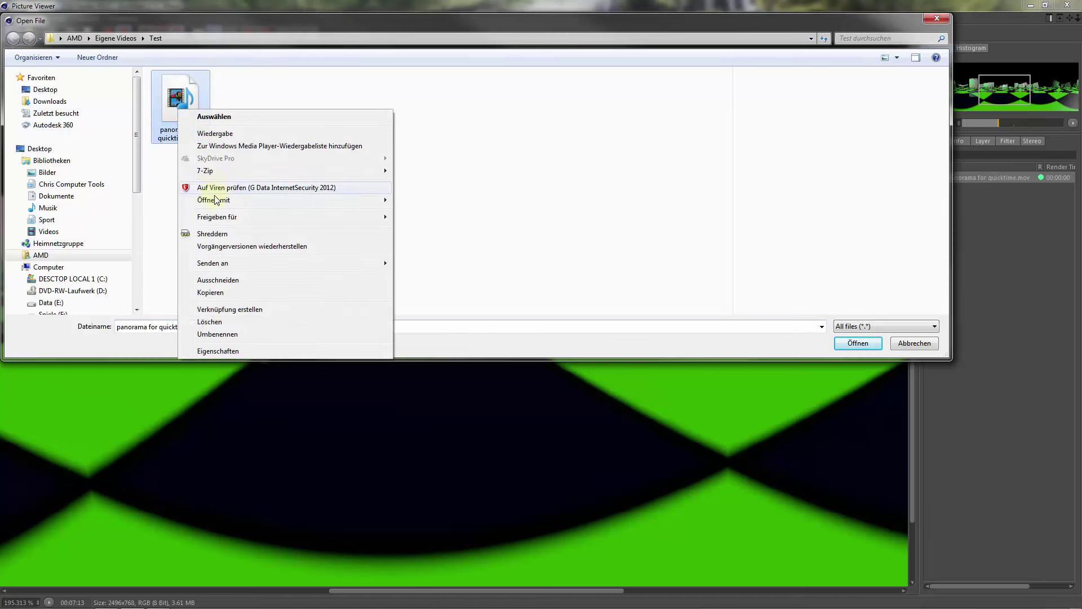
{"action": "mouse_move", "coordinate": [214, 200]}
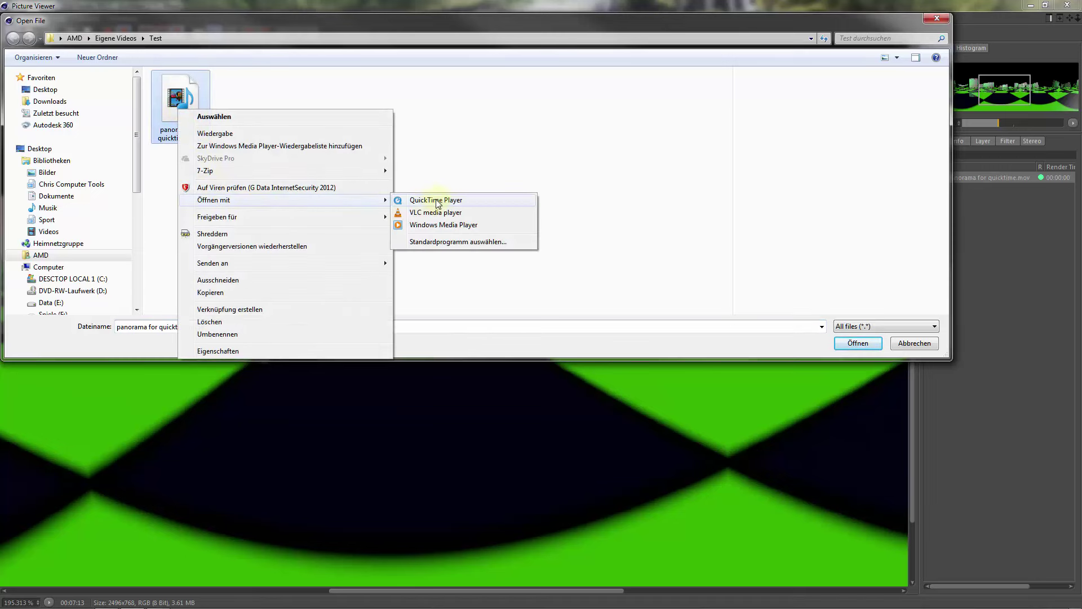
{"action": "left_click", "coordinate": [440, 202]}
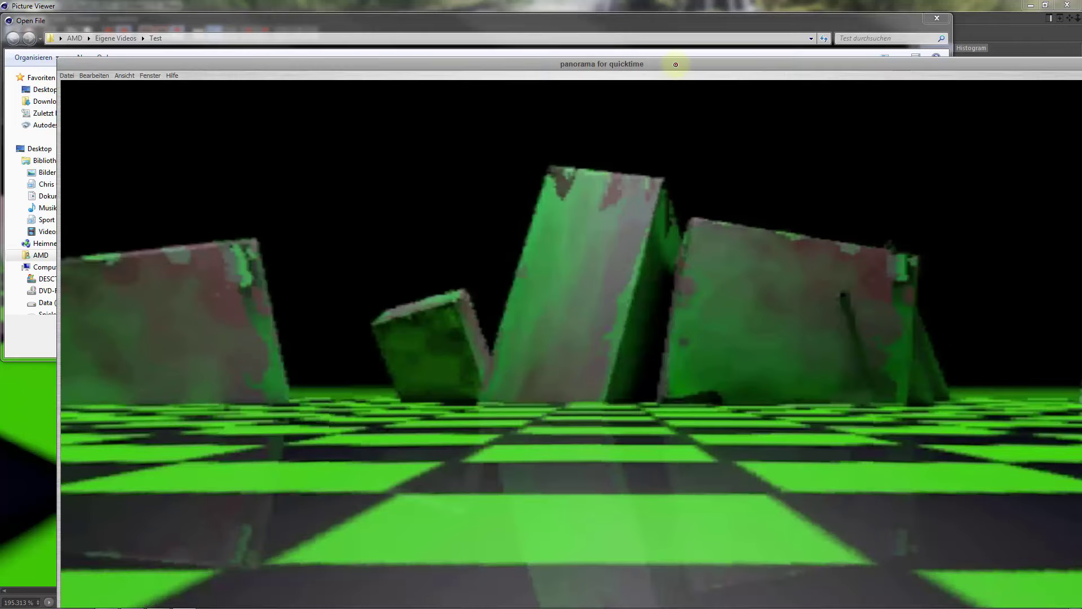
Reposition the QuickTime window and drag inside the movie to look around the cube ring
{"action": "mouse_move", "coordinate": [676, 64]}
{"action": "left_mouse_down"}
{"action": "mouse_move", "coordinate": [597, 7]}
{"action": "mouse_move", "coordinate": [616, 5]}
{"action": "left_mouse_up"}
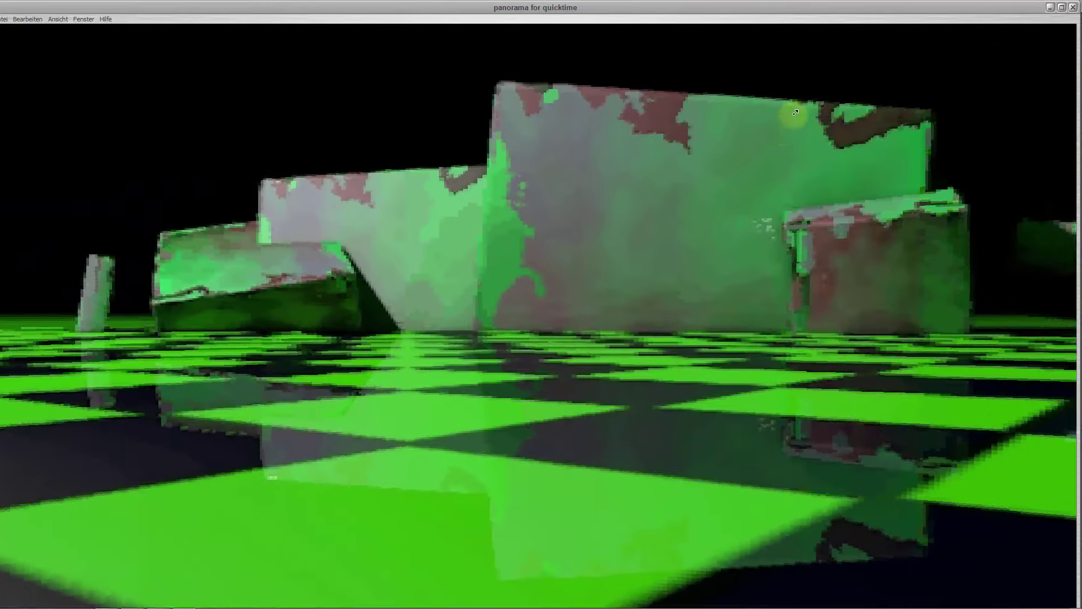
{"action": "mouse_move", "coordinate": [795, 112]}
{"action": "left_mouse_down"}
{"action": "mouse_move", "coordinate": [794, 300]}
{"action": "mouse_move", "coordinate": [934, 118]}
{"action": "mouse_move", "coordinate": [940, 211]}
{"action": "left_mouse_up"}
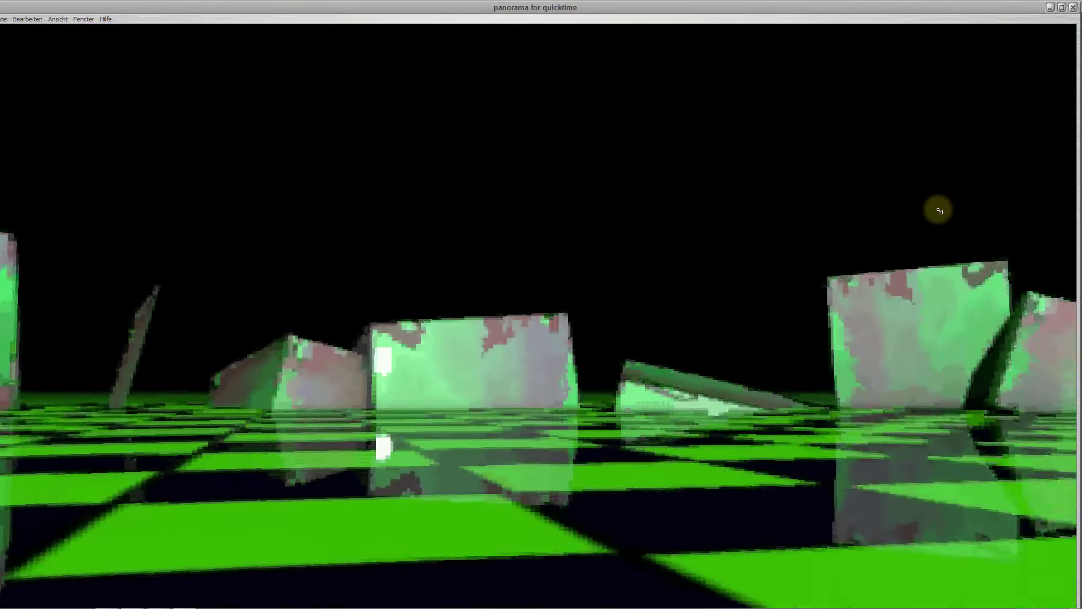
{"action": "left_click_drag", "start_coordinate": [940, 211], "coordinate": [936, 179]}
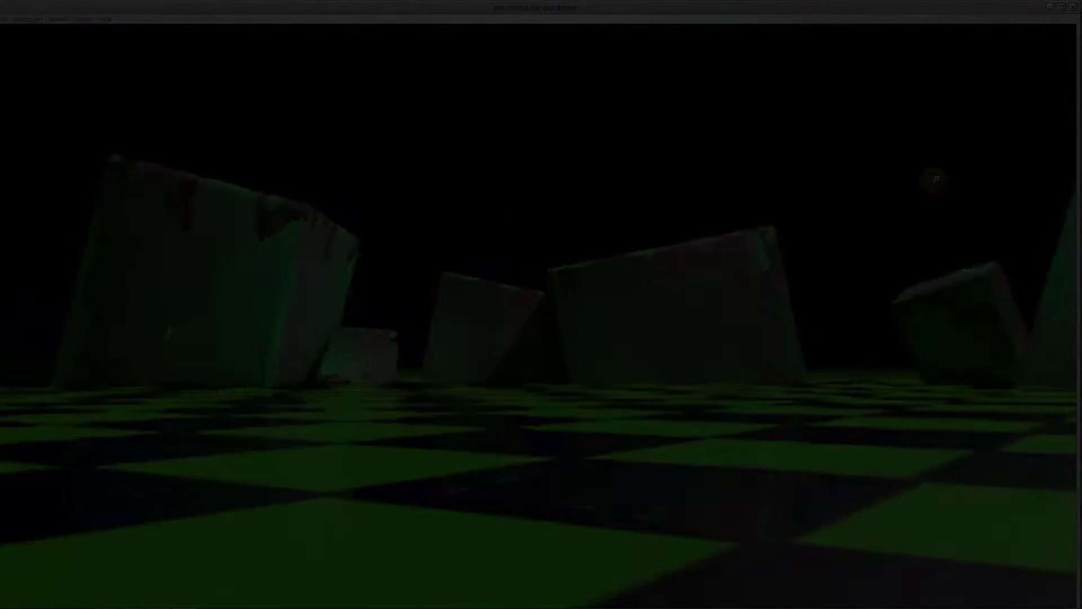